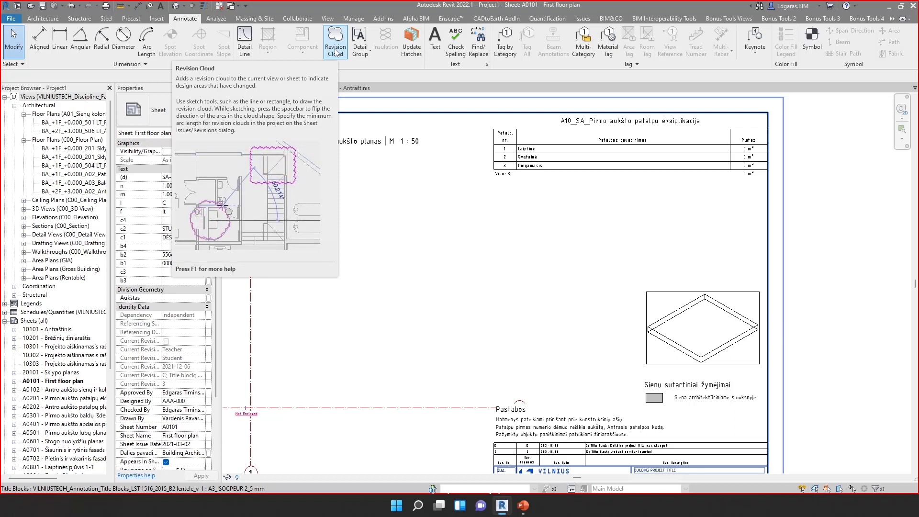
# Draw a rectangular revision cloud around the schedule's left columns and finish the sketch
pyautogui.click(336, 52)
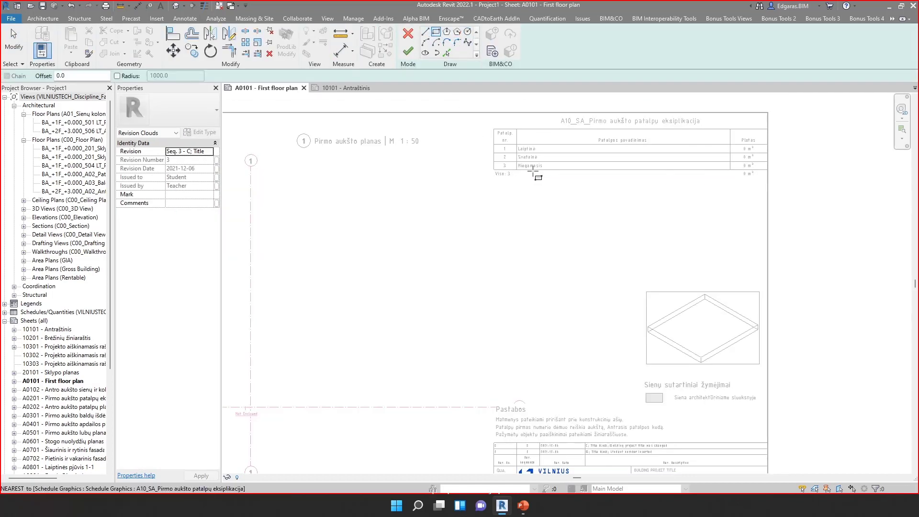
pyautogui.click(482, 117)
pyautogui.click(538, 188)
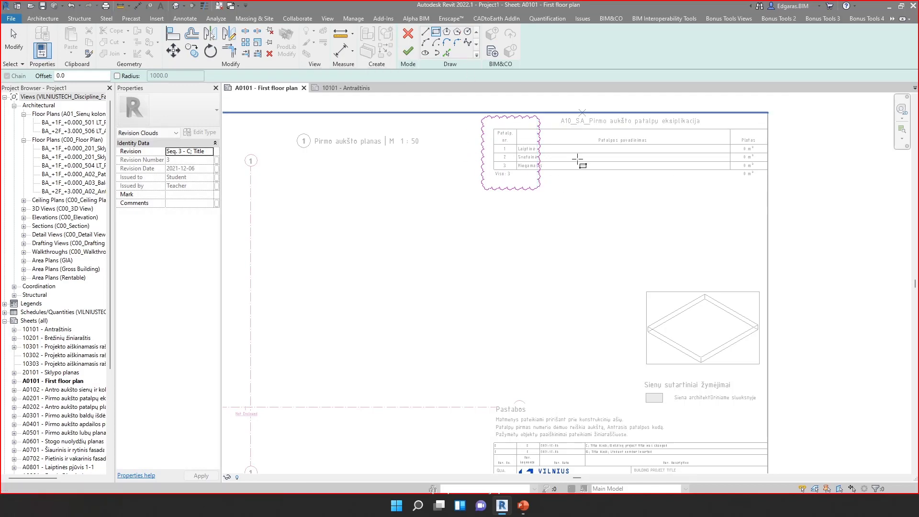
pyautogui.click(408, 50)
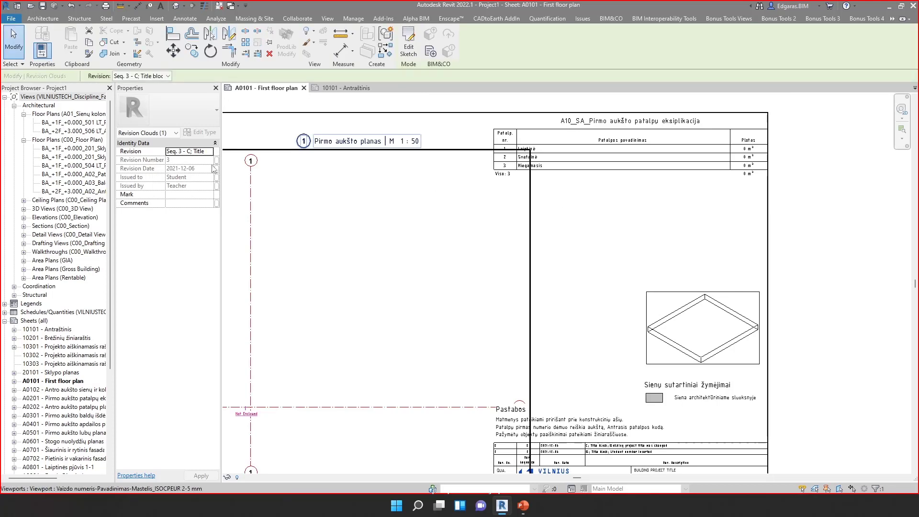
# Assign the new cloud to revision Seq. 1 - A in Properties
pyautogui.click(210, 151)
pyautogui.click(209, 151)
pyautogui.click(205, 158)
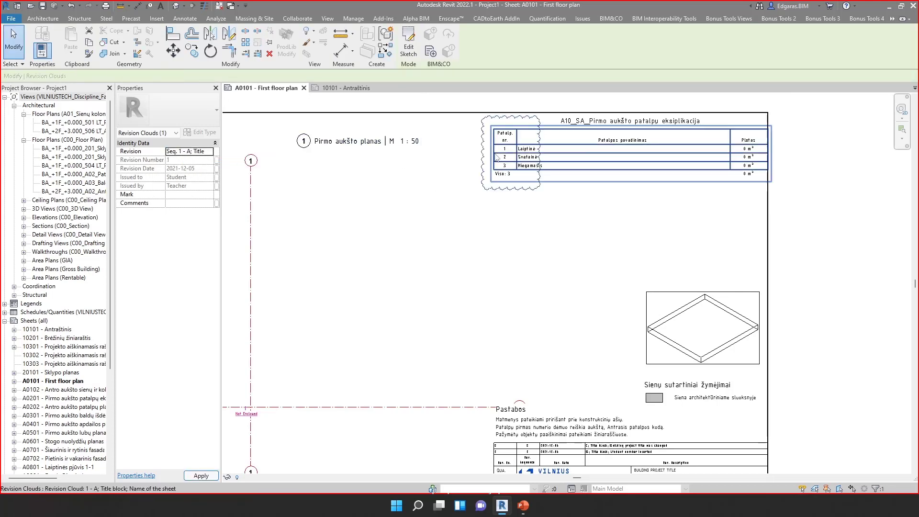
pyautogui.click(606, 206)
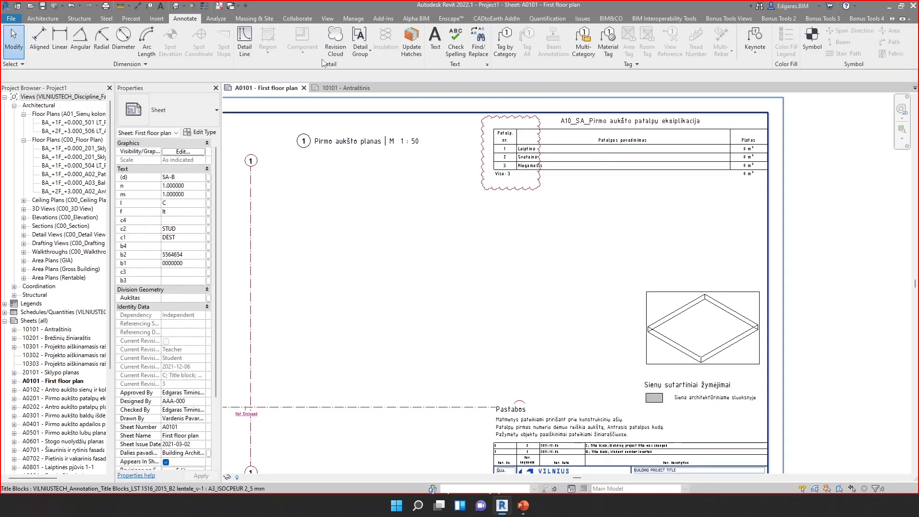
# Start Seq. 1 - A revision clouds over the schedule's area values and left of the 3D view
pyautogui.click(335, 41)
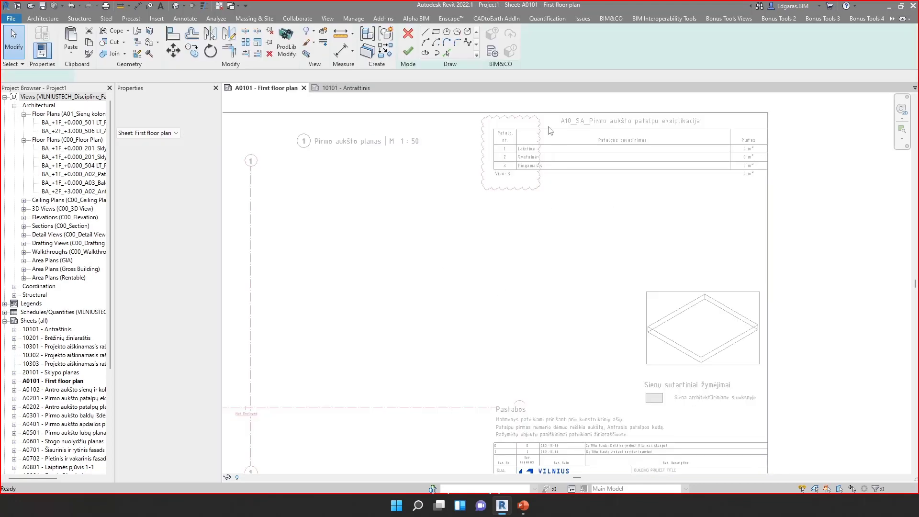
pyautogui.click(209, 152)
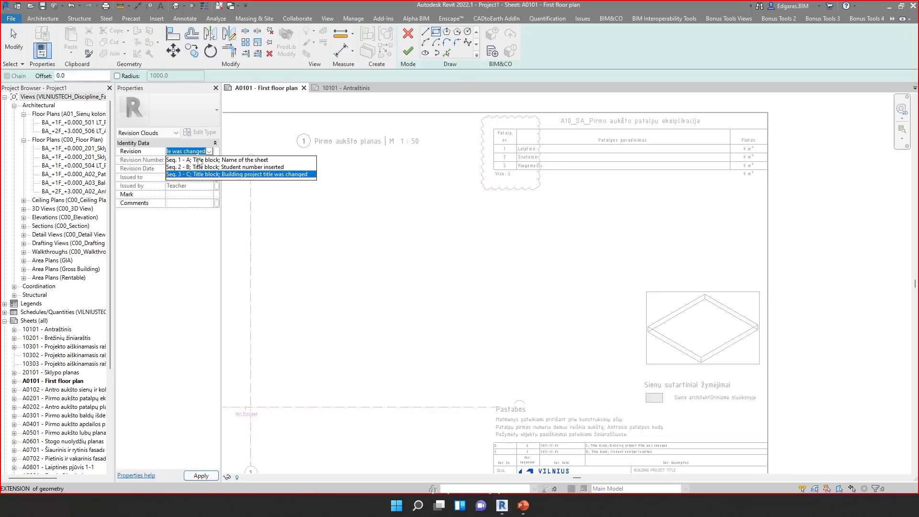
pyautogui.click(200, 160)
pyautogui.click(589, 157)
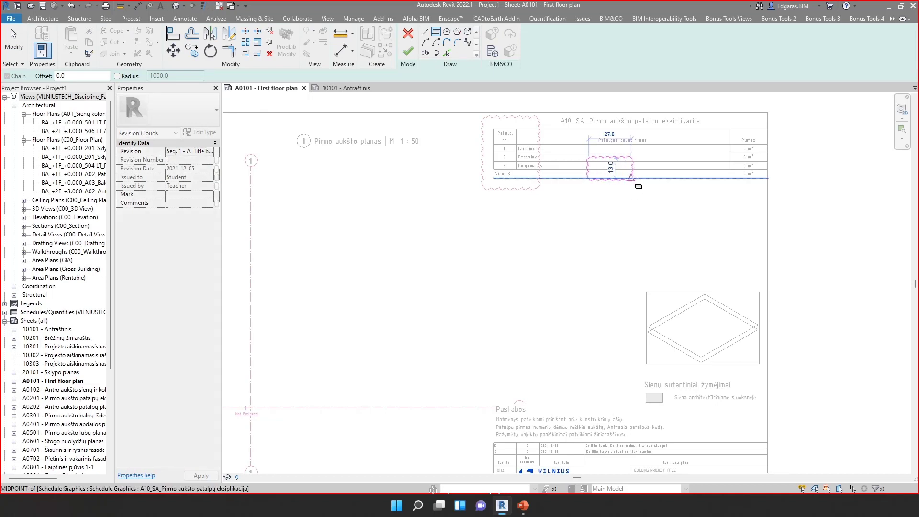
pyautogui.click(631, 179)
pyautogui.click(613, 272)
pyautogui.click(664, 307)
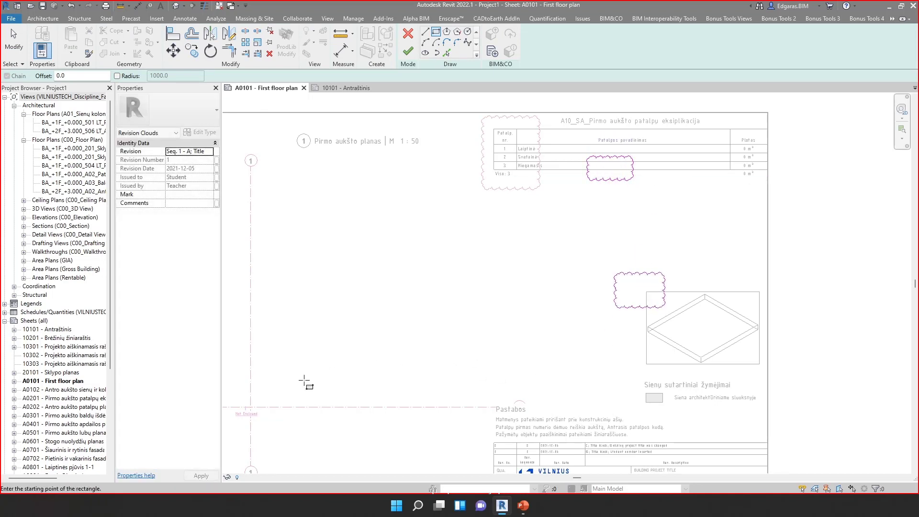
# Add two more cloud rectangles along the left and bottom grid lines and finish the sketch
pyautogui.click(274, 394)
pyautogui.click(315, 426)
pyautogui.click(266, 249)
pyautogui.click(240, 216)
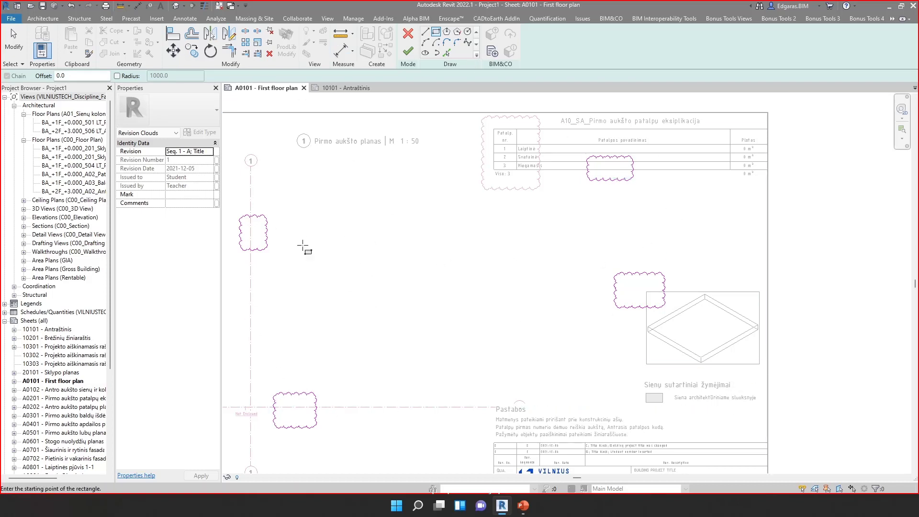
pyautogui.click(409, 51)
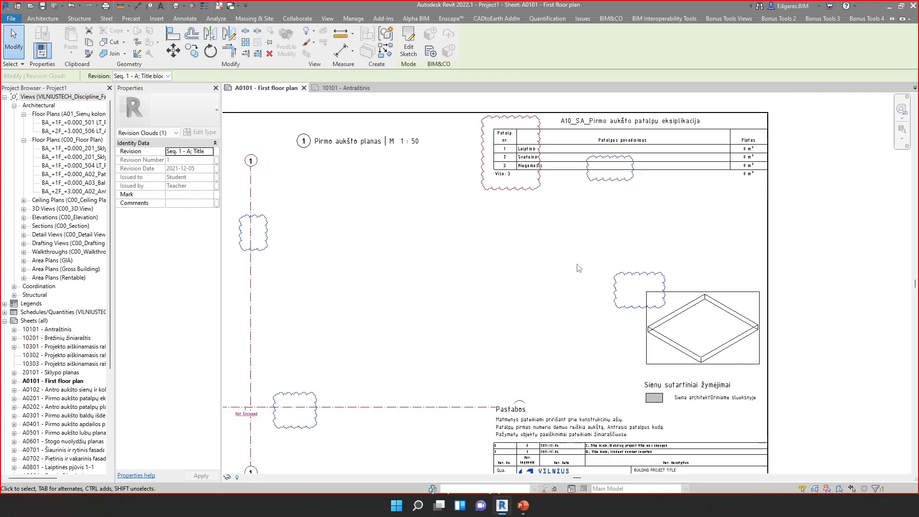
pyautogui.click(709, 253)
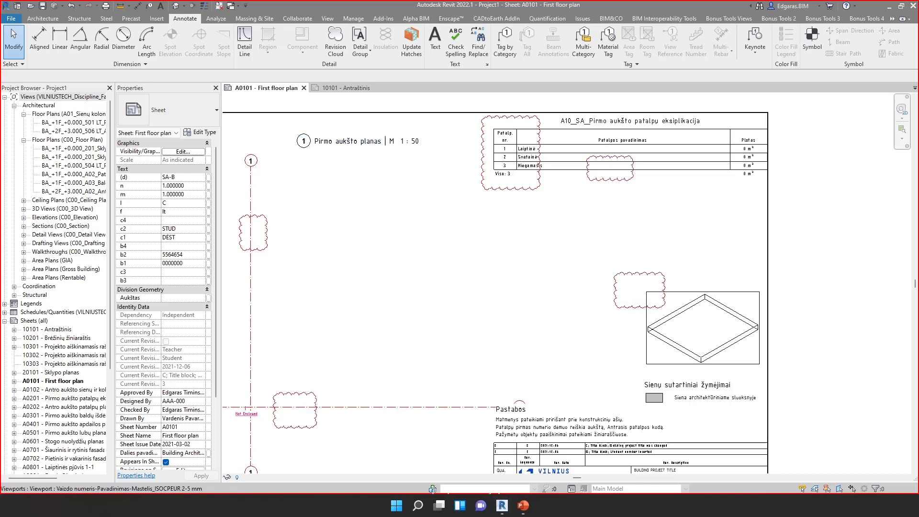
pyautogui.hotkey('alt', 'Tab')
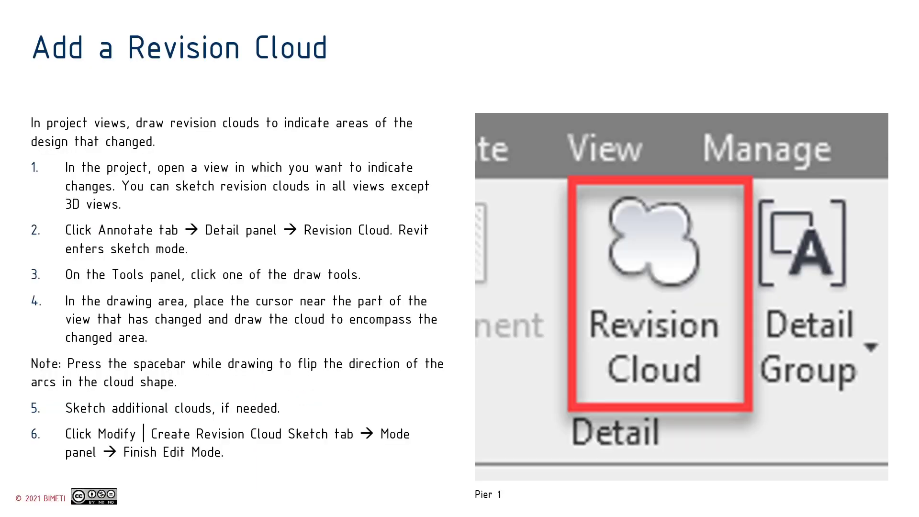
pyautogui.click(317, 343)
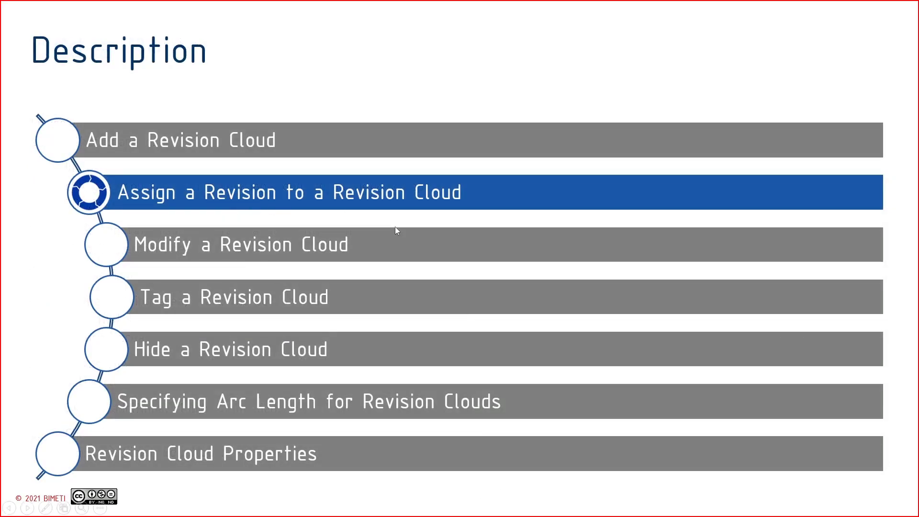
pyautogui.click(451, 94)
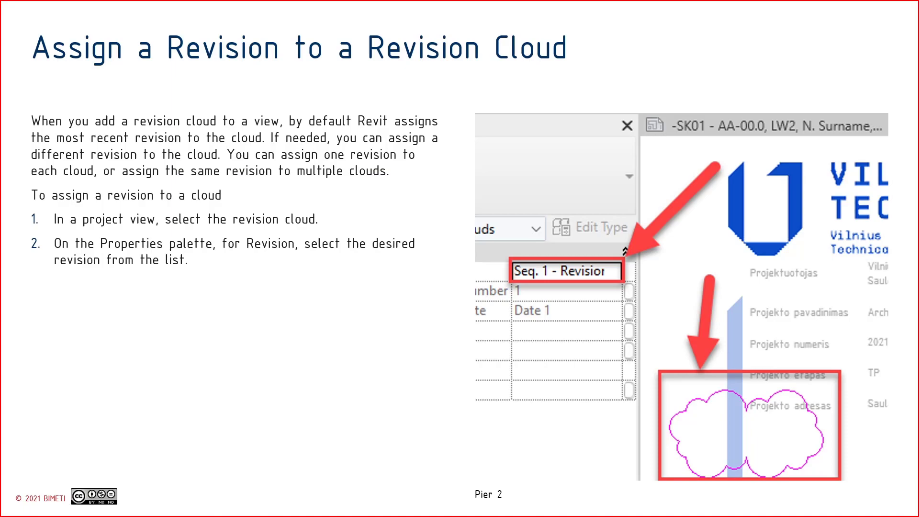
pyautogui.hotkey('alt', 'Tab')
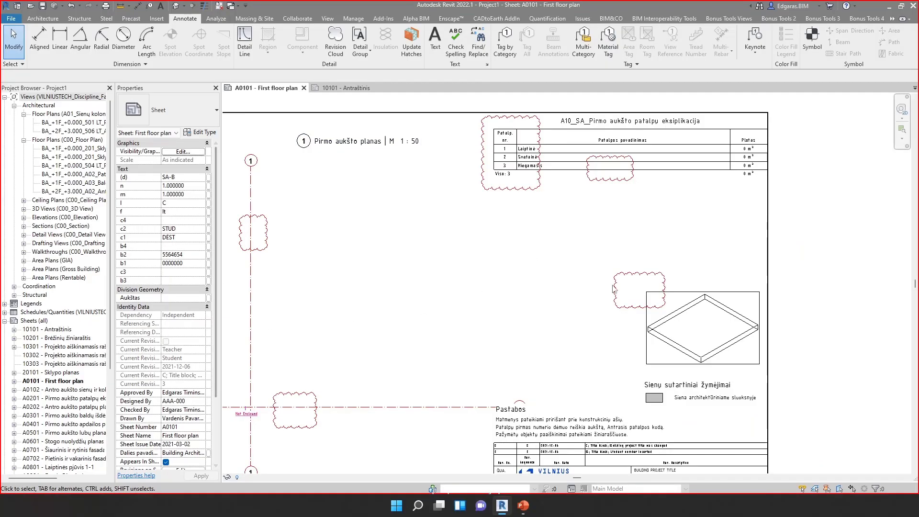
# Set the cloud around the title block's 'First floor plan' entry to revision Seq. 1 - A
pyautogui.click(612, 300)
pyautogui.click(539, 179)
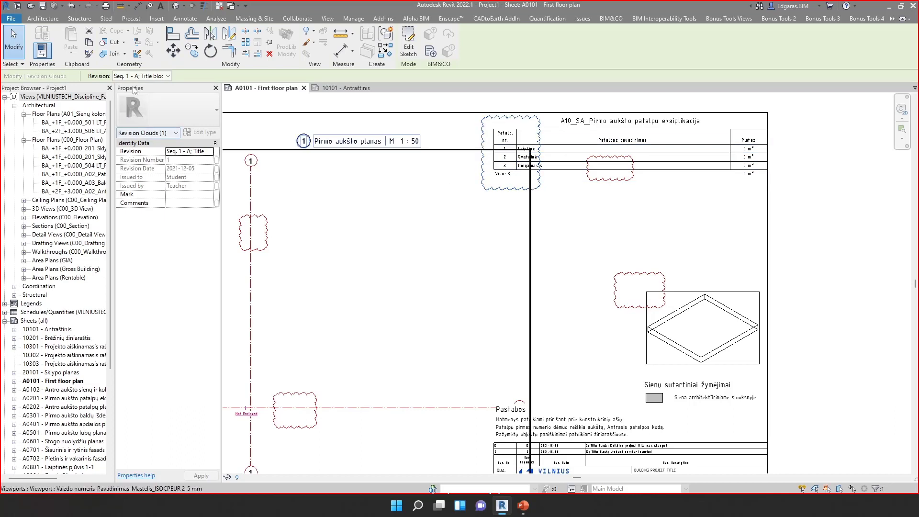
pyautogui.click(211, 151)
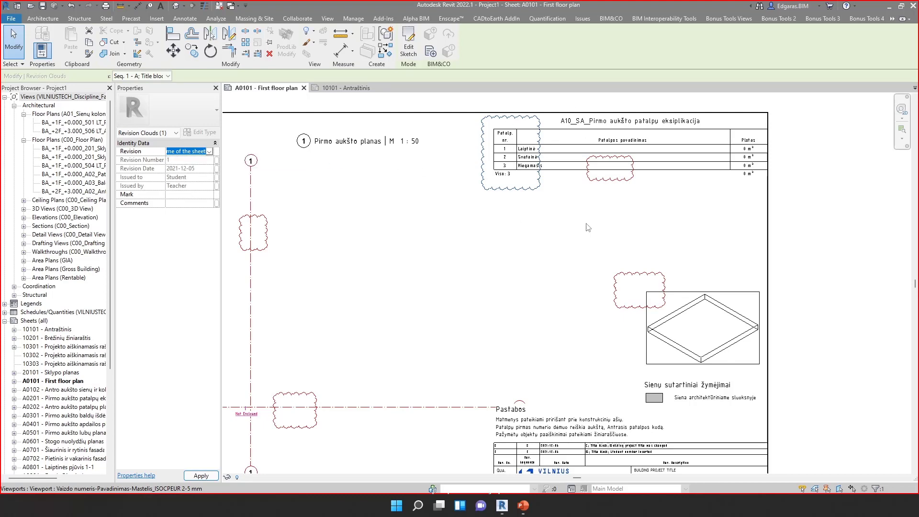
pyautogui.moveTo(573, 301); pyautogui.dragTo(537, 208, button='middle')
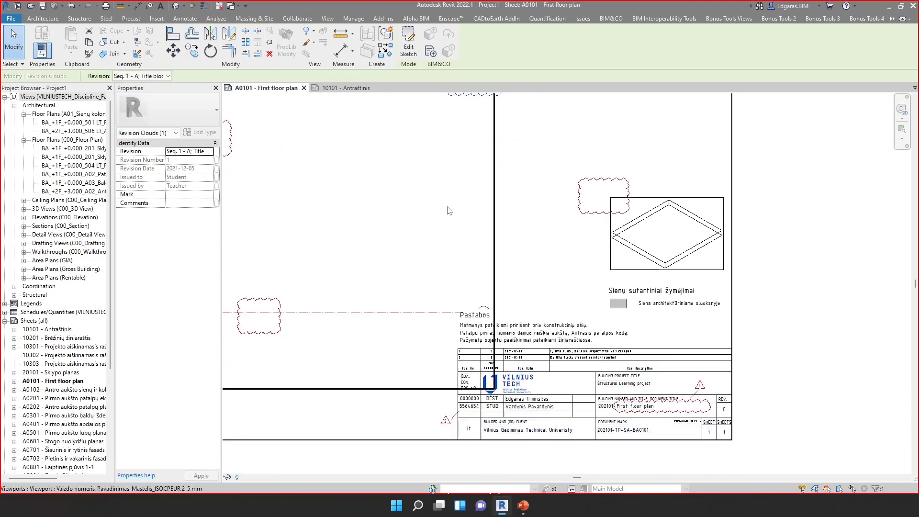
pyautogui.click(209, 151)
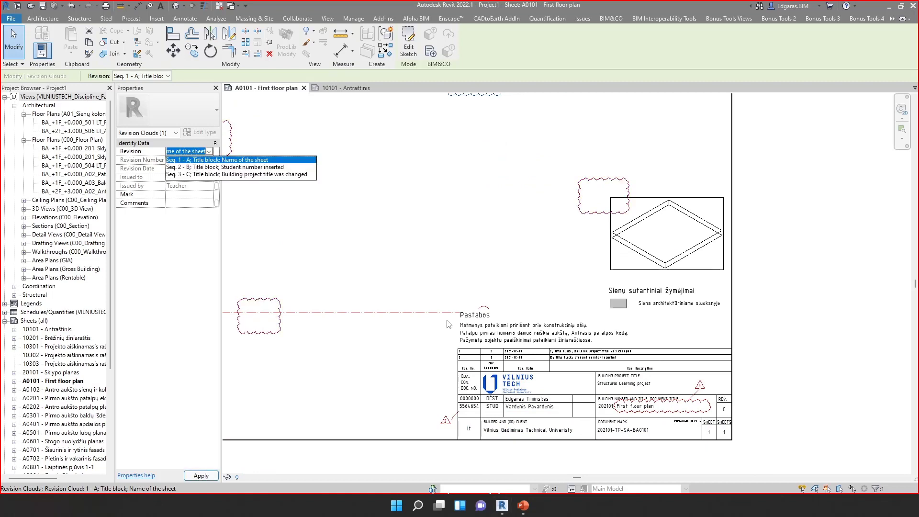
pyautogui.scroll(4, 605, 430)
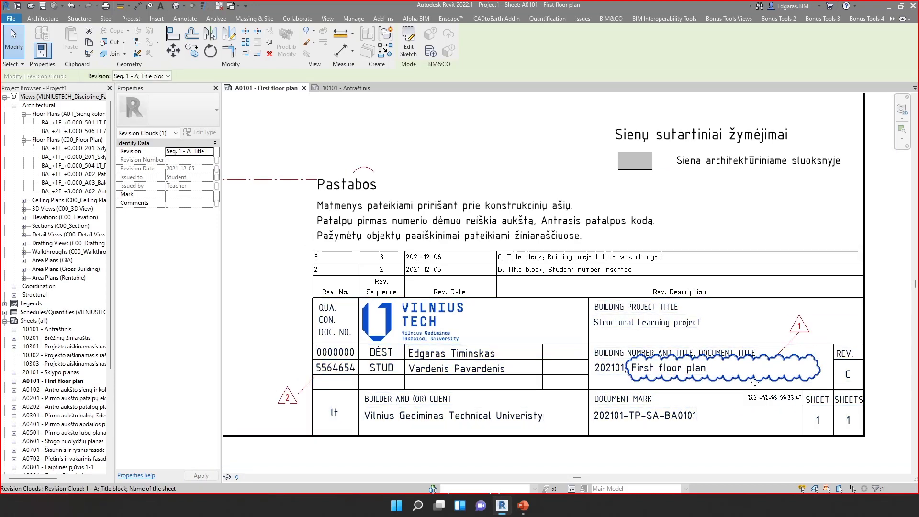
pyautogui.scroll(3, 820, 378)
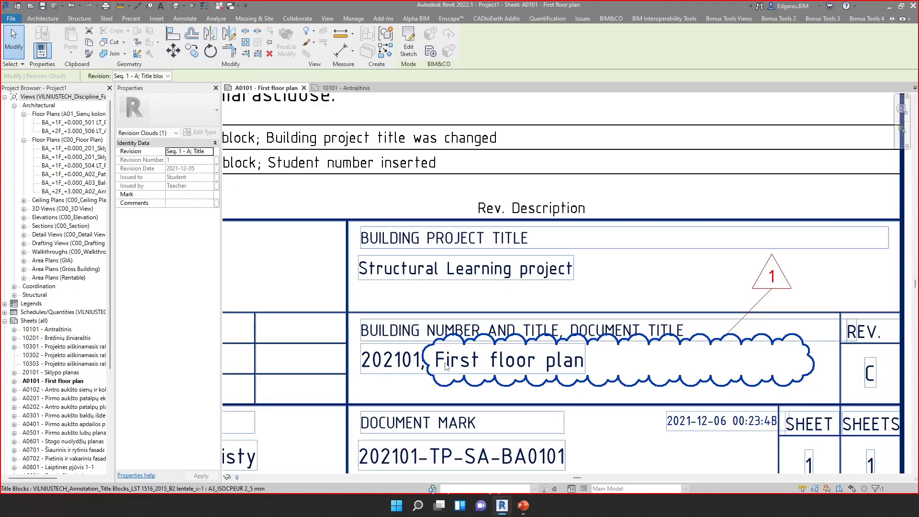
pyautogui.click(210, 152)
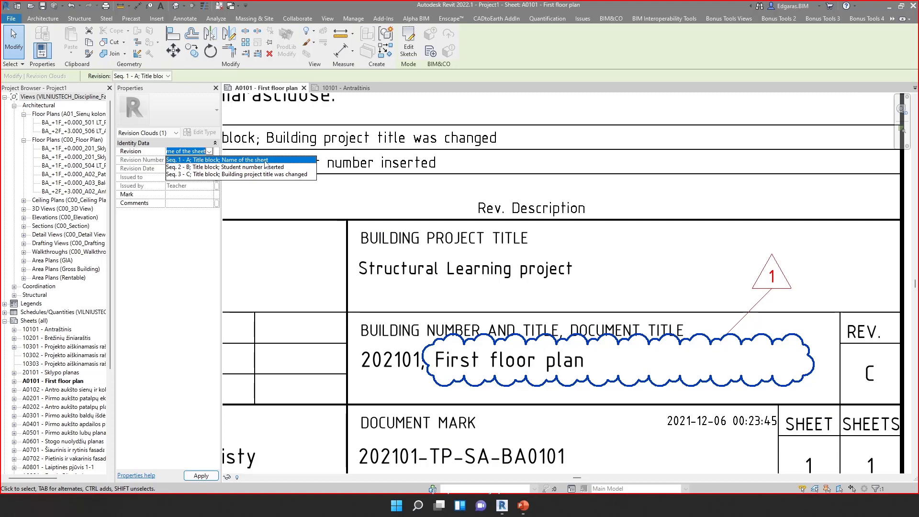
pyautogui.click(264, 161)
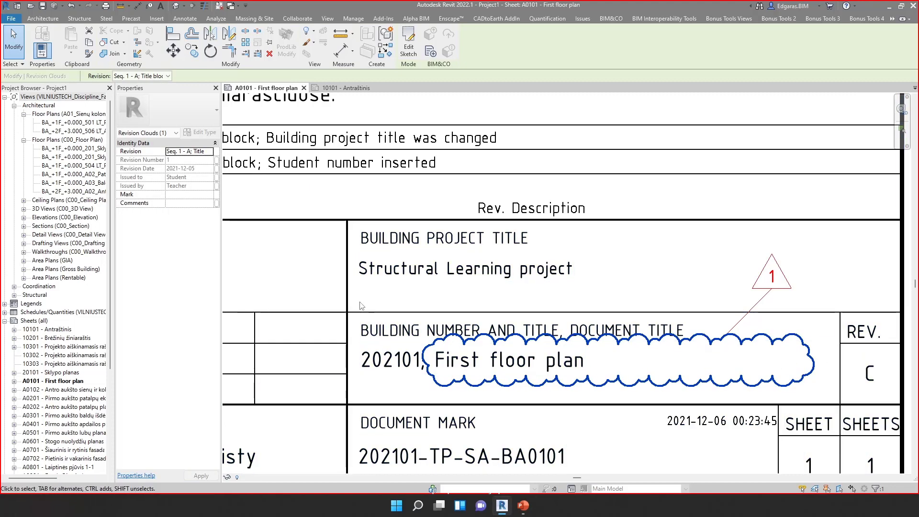
pyautogui.scroll(-5, 596, 382)
pyautogui.click(748, 299)
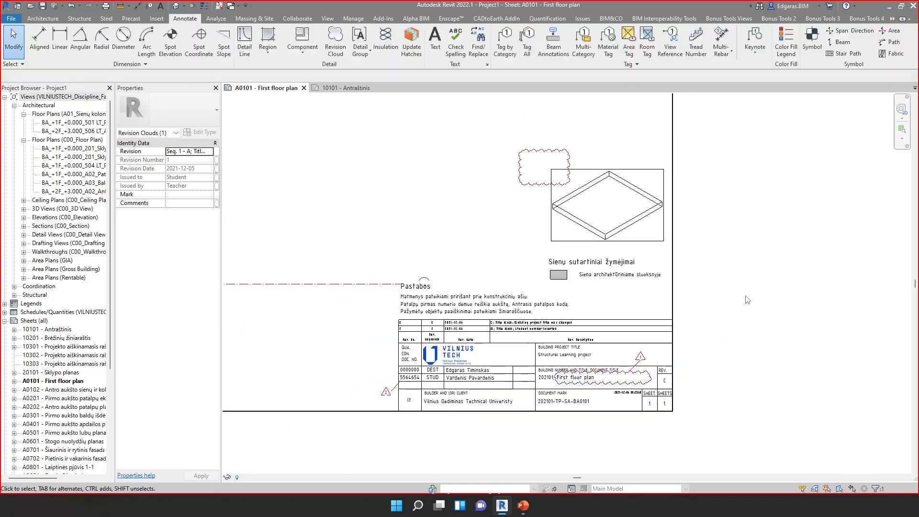
pyautogui.scroll(2, 748, 299)
pyautogui.scroll(-3, 502, 302)
pyautogui.moveTo(558, 311); pyautogui.dragTo(557, 305, button='middle')
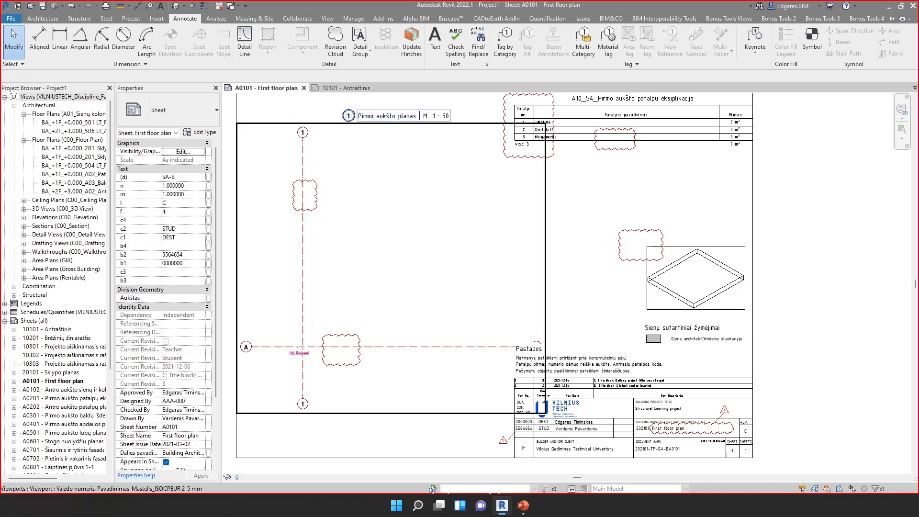
pyautogui.hotkey('alt', 'Tab')
# Advance the slideshow through the Modify a Revision Cloud slides, then return to Revit
pyautogui.click(360, 375)
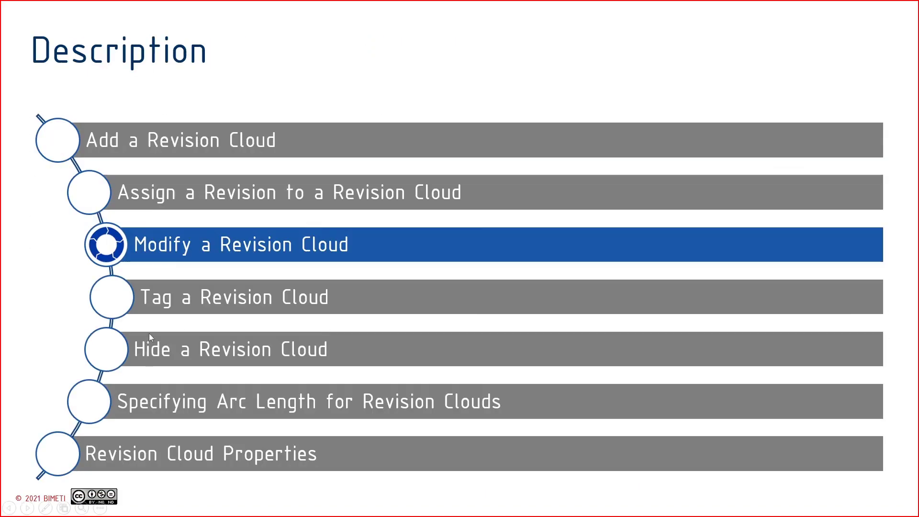
pyautogui.click(246, 276)
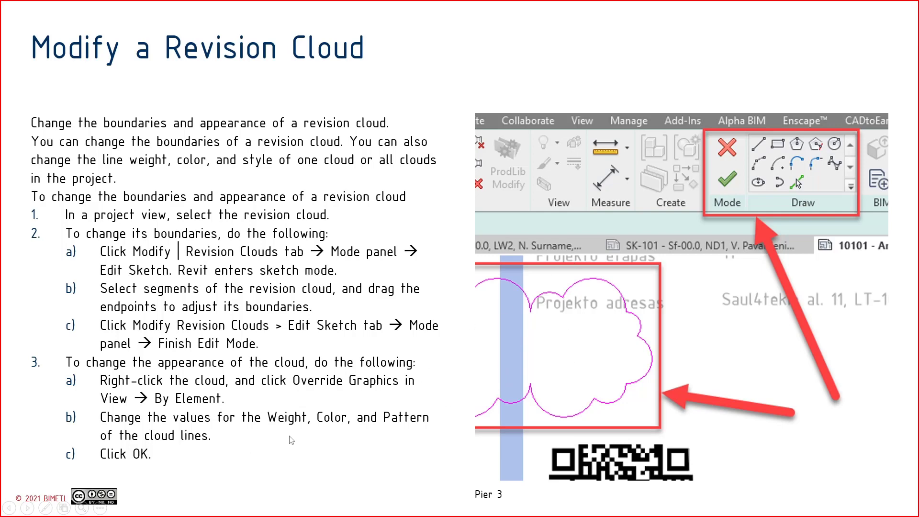
pyautogui.press('Right')
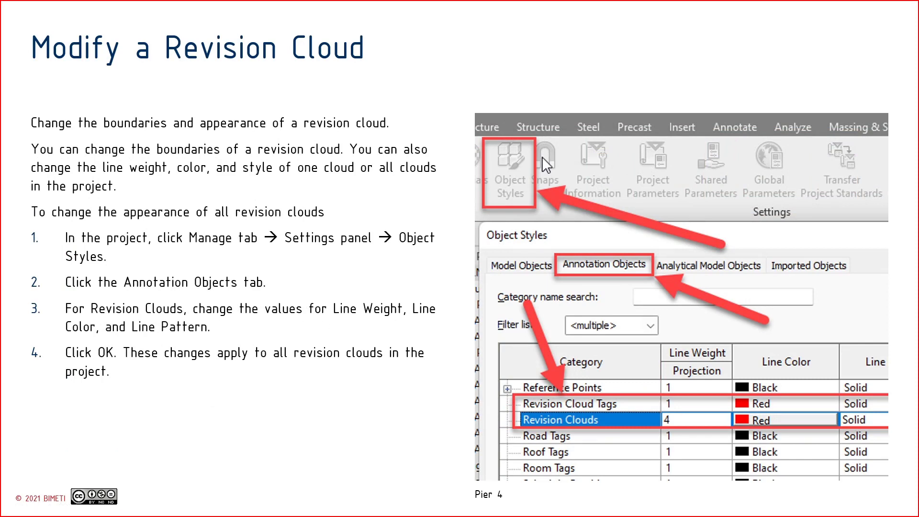
pyautogui.hotkey('alt', 'Tab')
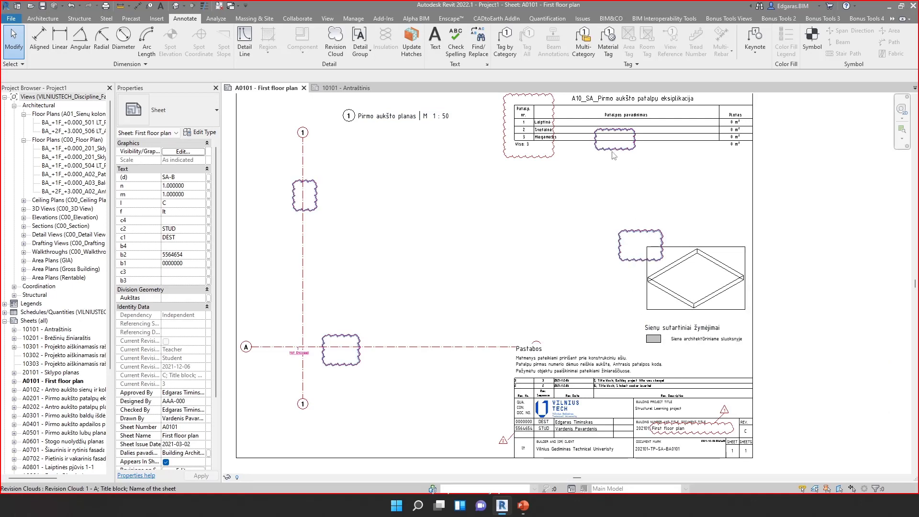
# Edit the schedule cloud's sketch and move its right edge left to narrow it
pyautogui.doubleClick(634, 260)
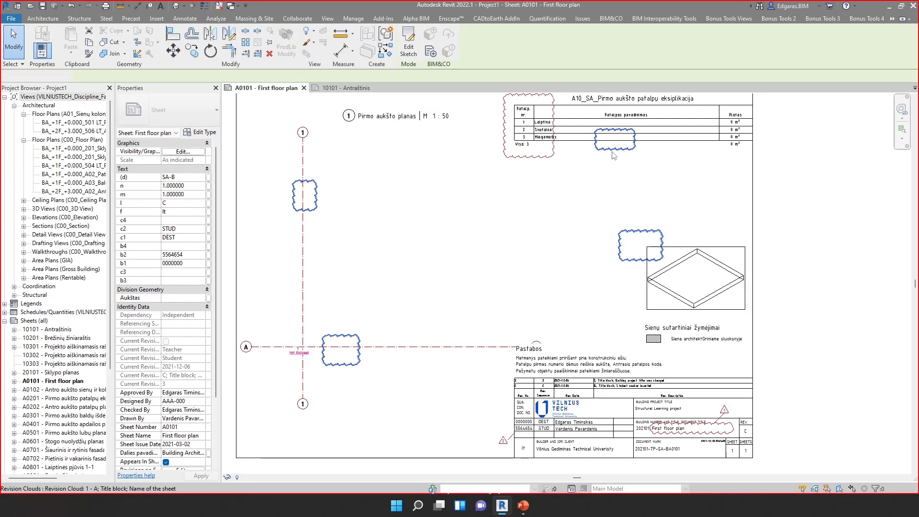
pyautogui.scroll(3, 636, 145)
pyautogui.click(635, 144)
pyautogui.moveTo(635, 145); pyautogui.dragTo(590, 147)
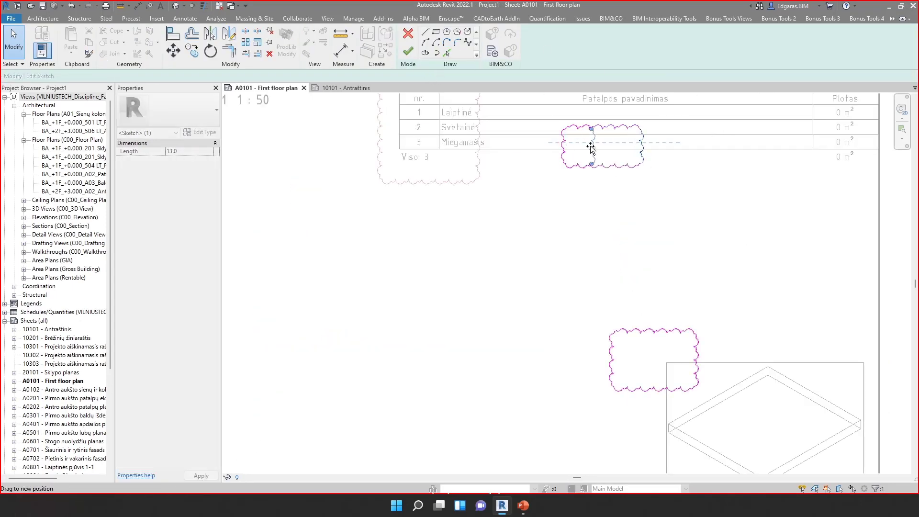
# Draw a circular cloud outline and remove the old rectangular sketch lines
pyautogui.click(467, 31)
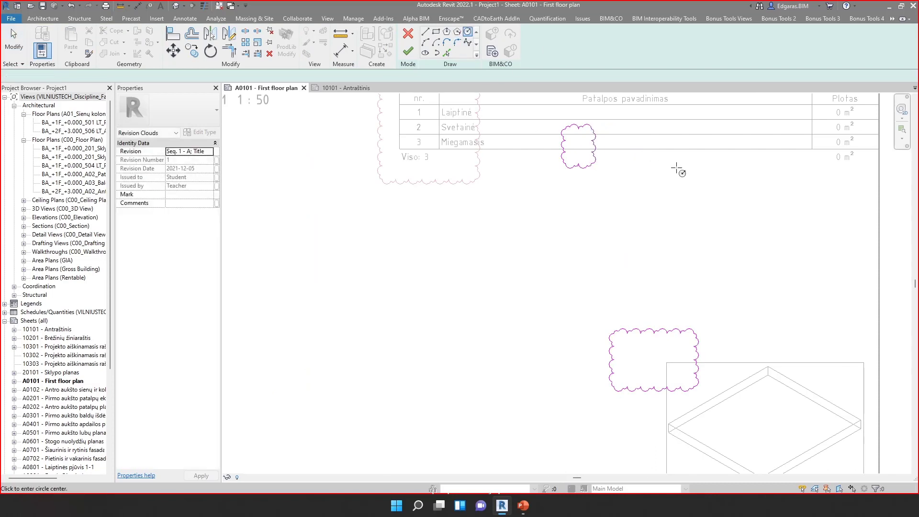
pyautogui.click(662, 143)
pyautogui.click(683, 172)
pyautogui.press('Escape')
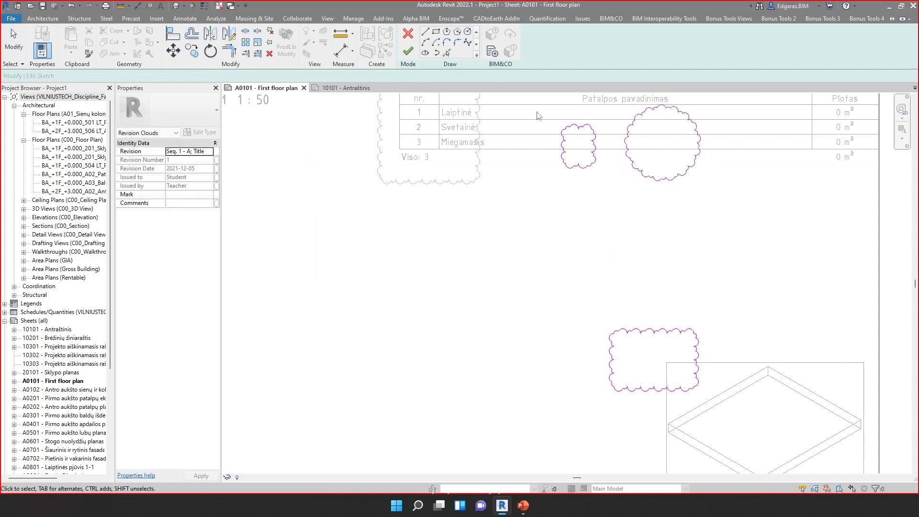
pyautogui.moveTo(538, 110); pyautogui.dragTo(612, 206)
pyautogui.press('Escape')
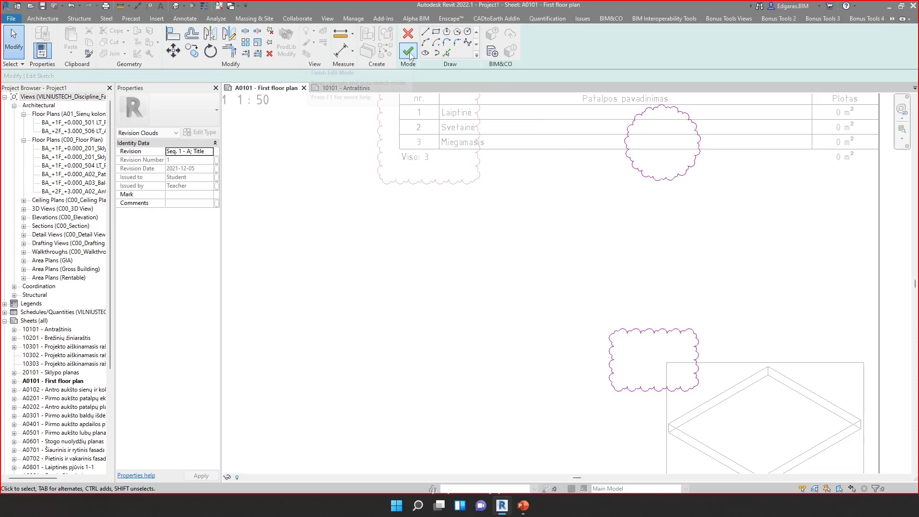
# Finish the round cloud and call up the sheet's Visibility/Graphic Overrides
pyautogui.click(407, 51)
pyautogui.scroll(-3, 640, 226)
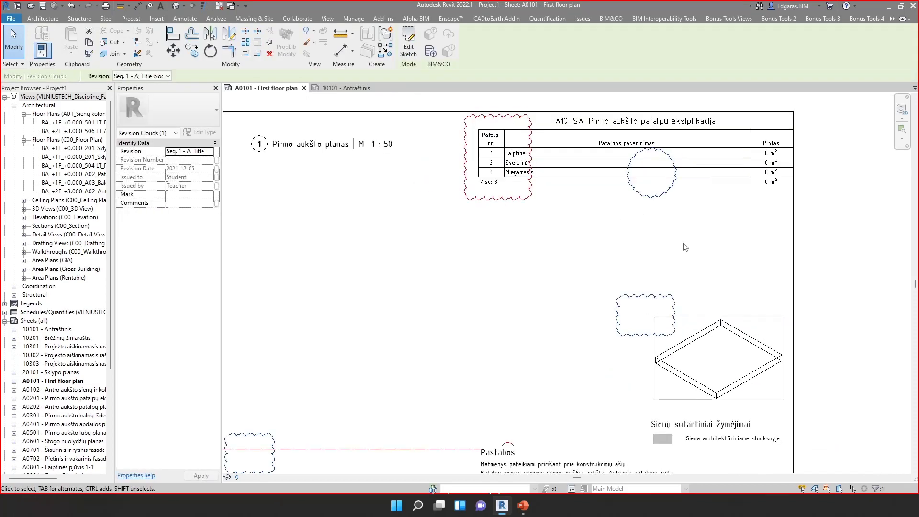
pyautogui.click(694, 242)
pyautogui.scroll(-2, 672, 243)
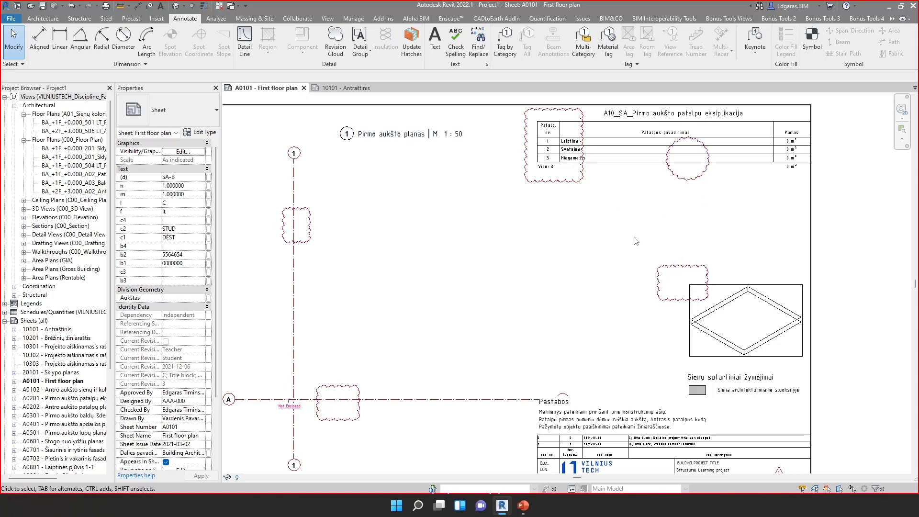
pyautogui.press('v')
pyautogui.press('v')
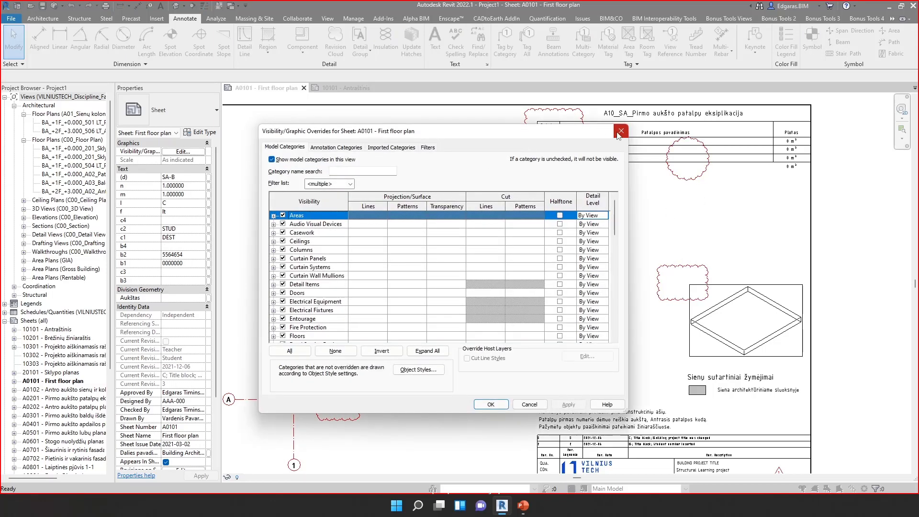
# Reopen Visibility/Graphics from the View tab and open the Revision Clouds line override
pyautogui.click(620, 131)
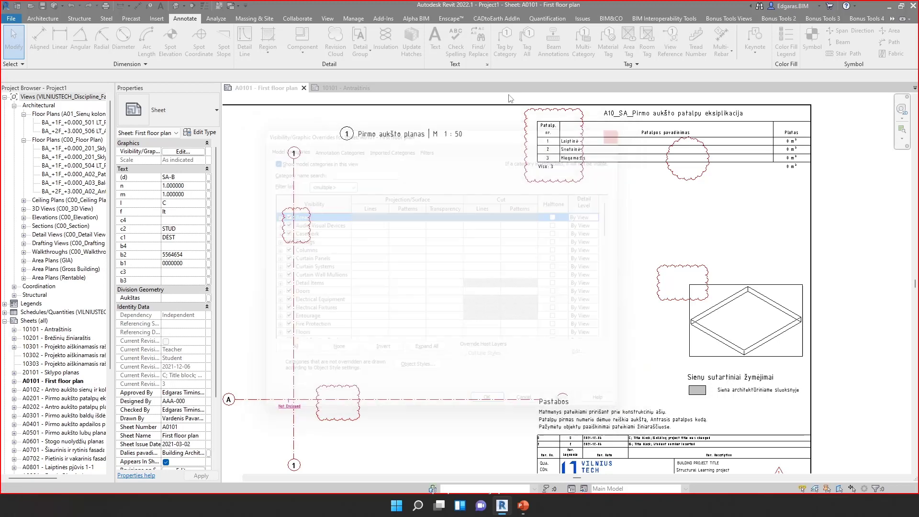
pyautogui.click(299, 19)
pyautogui.click(324, 20)
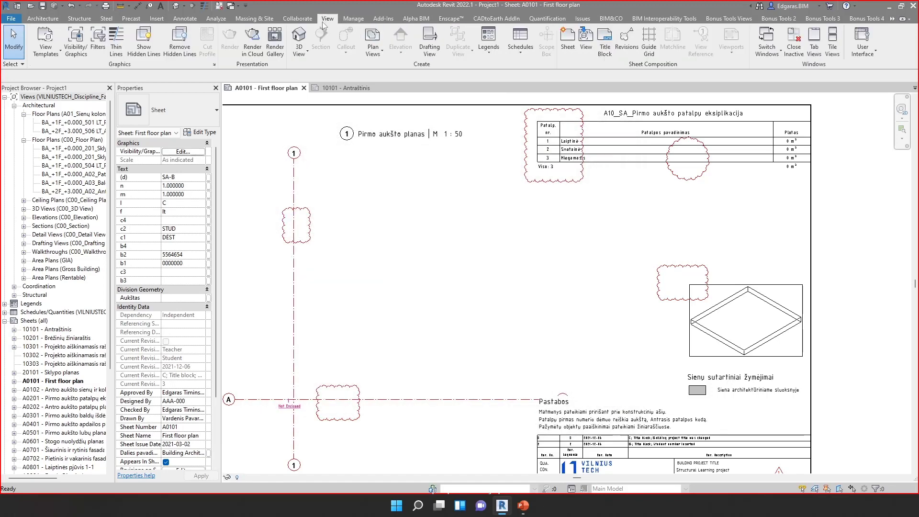
pyautogui.click(76, 41)
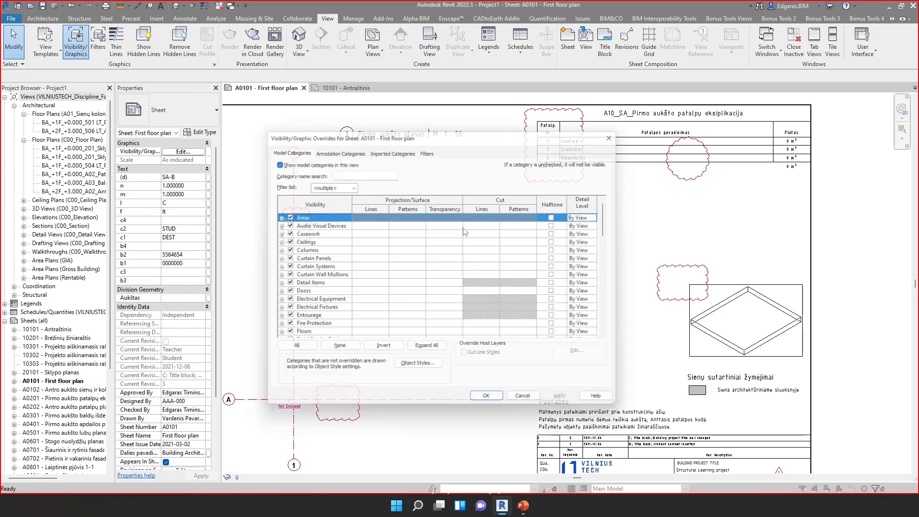
pyautogui.click(336, 147)
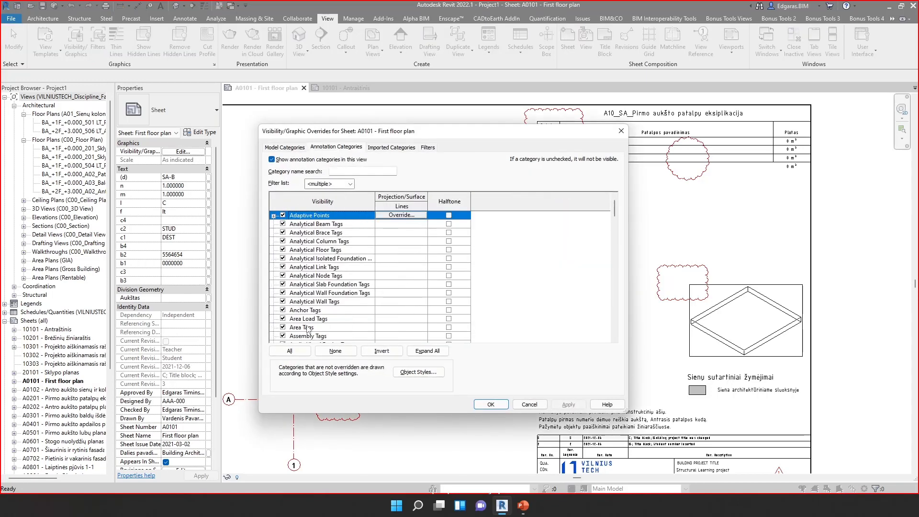
pyautogui.click(310, 302)
pyautogui.scroll(-10, 315, 316)
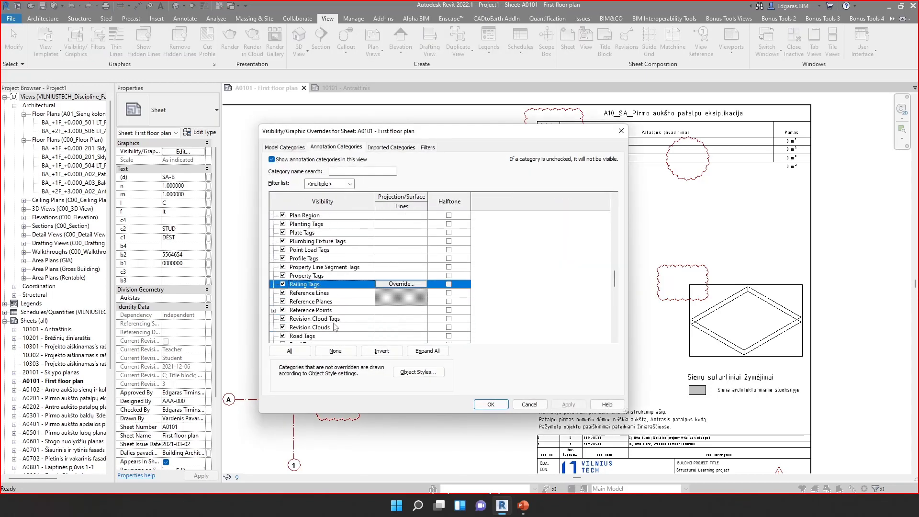
pyautogui.scroll(-1, 325, 335)
pyautogui.click(414, 319)
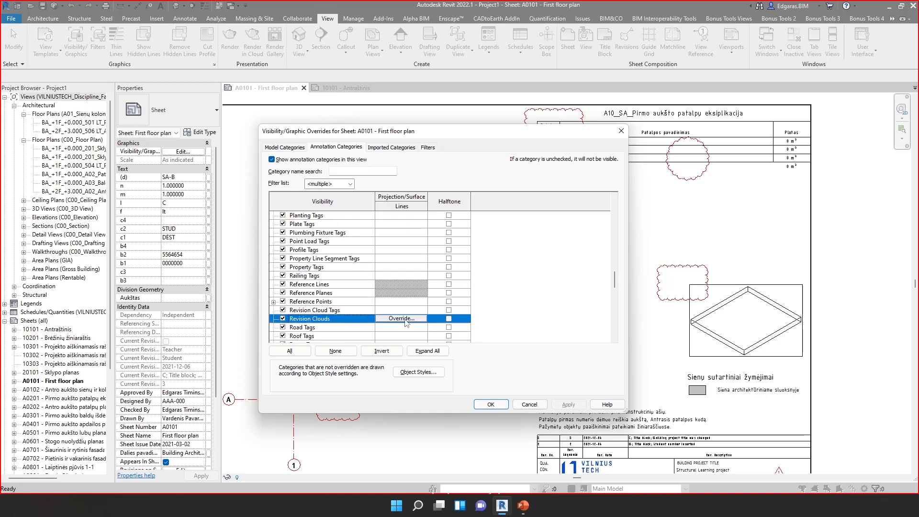
pyautogui.click(406, 319)
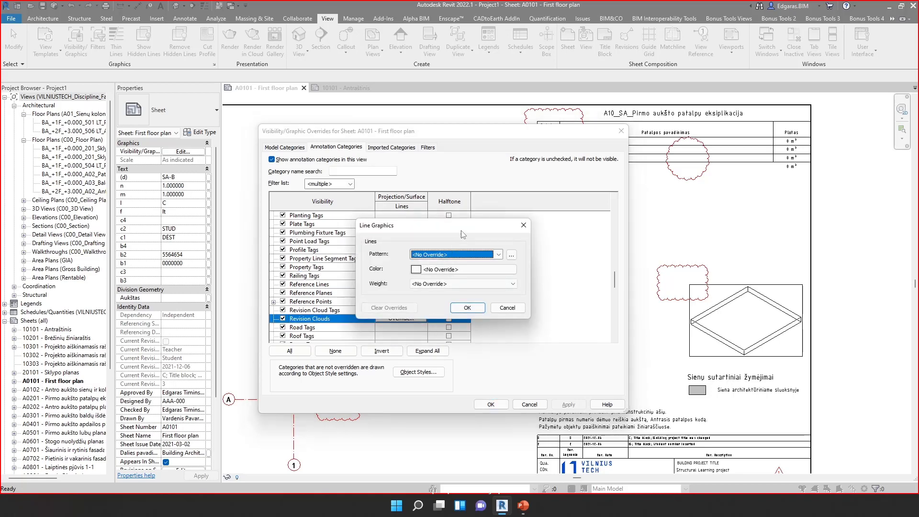
# Override Revision Clouds lines to blue, weight 10, pattern ACAD ISO02W100B, and apply to the sheet
pyautogui.moveTo(463, 235); pyautogui.dragTo(503, 164)
pyautogui.click(491, 184)
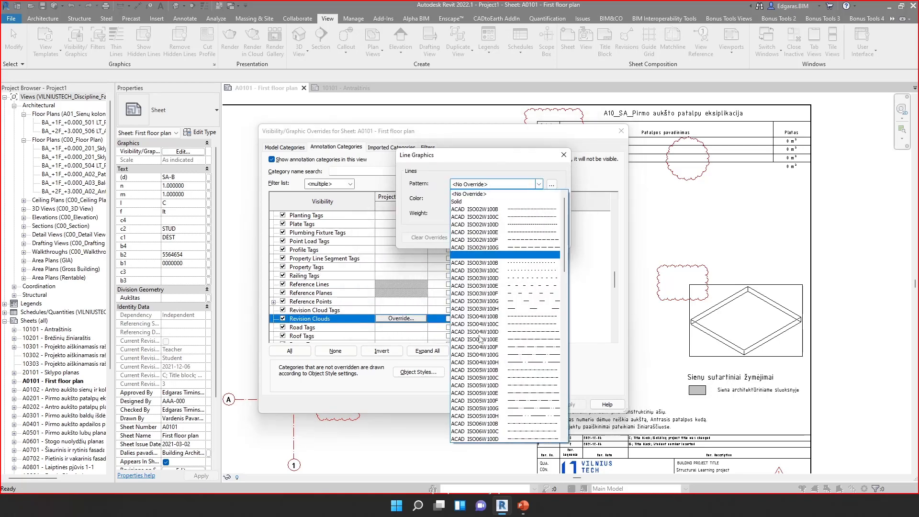
pyautogui.click(476, 165)
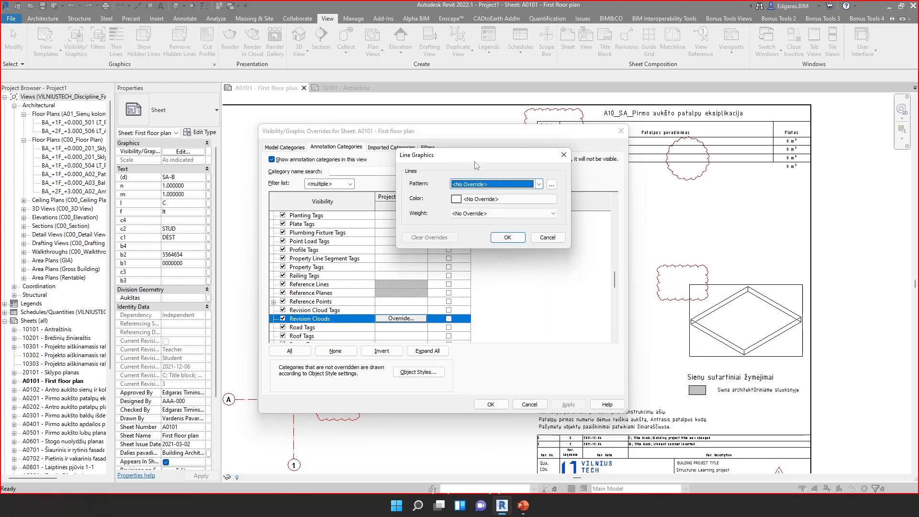
pyautogui.click(492, 199)
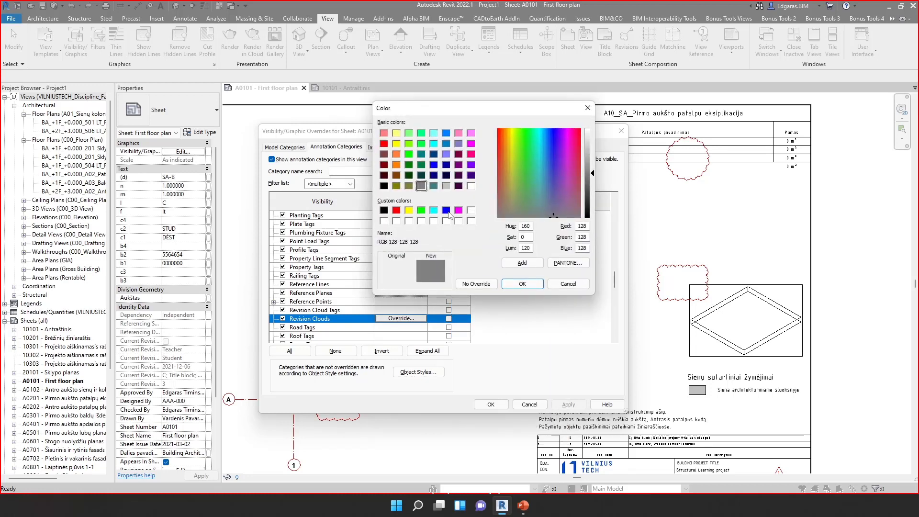
pyautogui.click(446, 210)
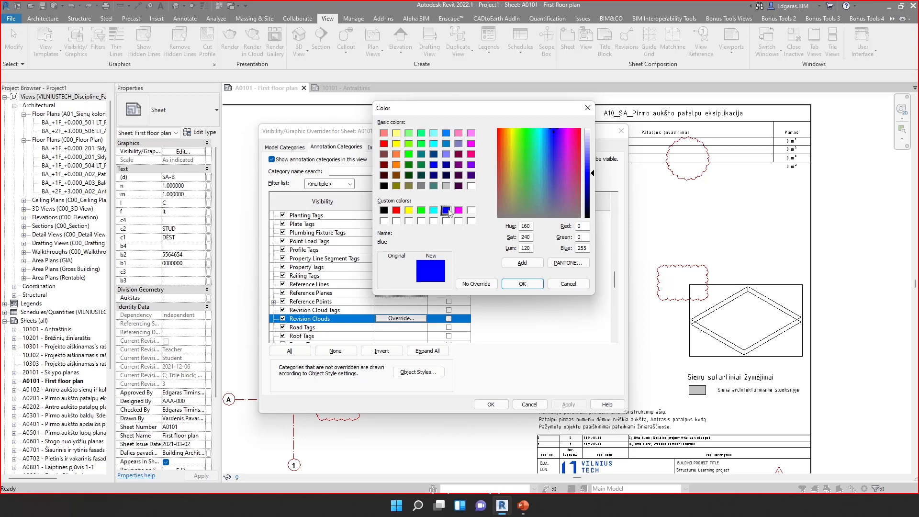
pyautogui.click(522, 283)
pyautogui.click(484, 214)
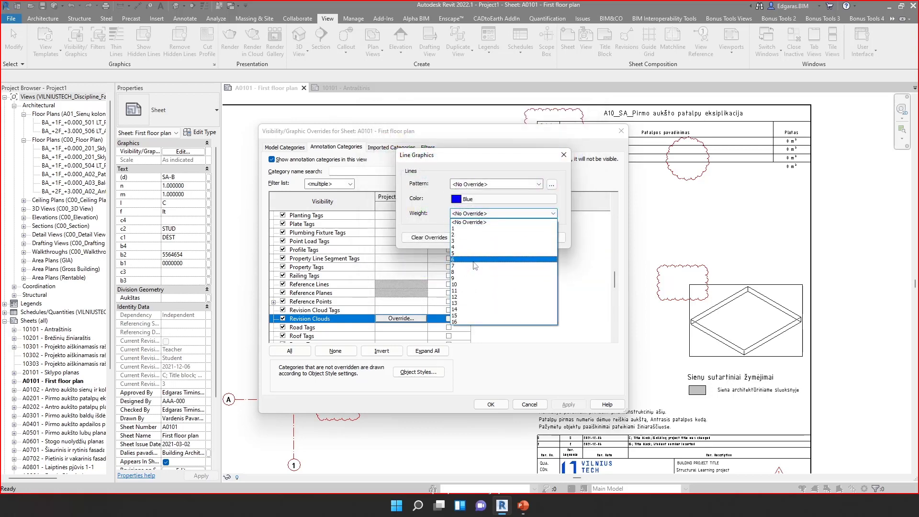
pyautogui.click(471, 284)
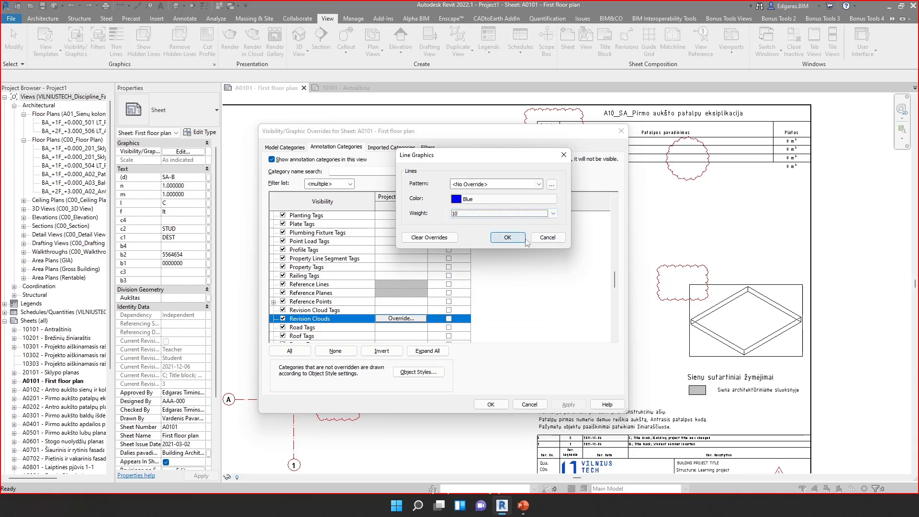
pyautogui.click(538, 184)
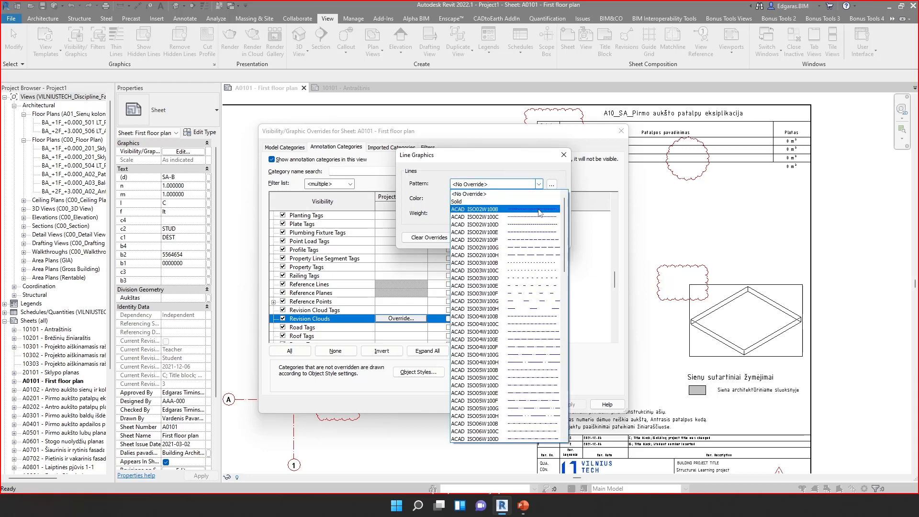
pyautogui.click(540, 209)
pyautogui.click(508, 238)
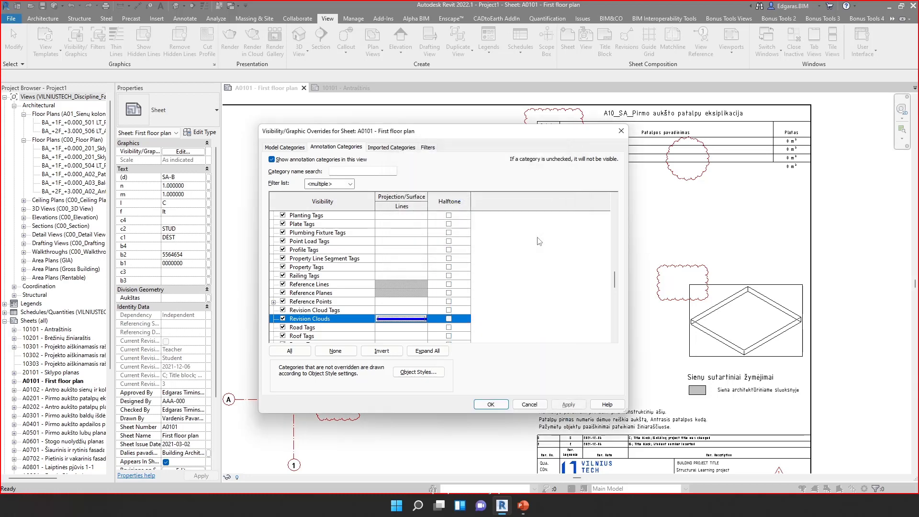
pyautogui.click(529, 405)
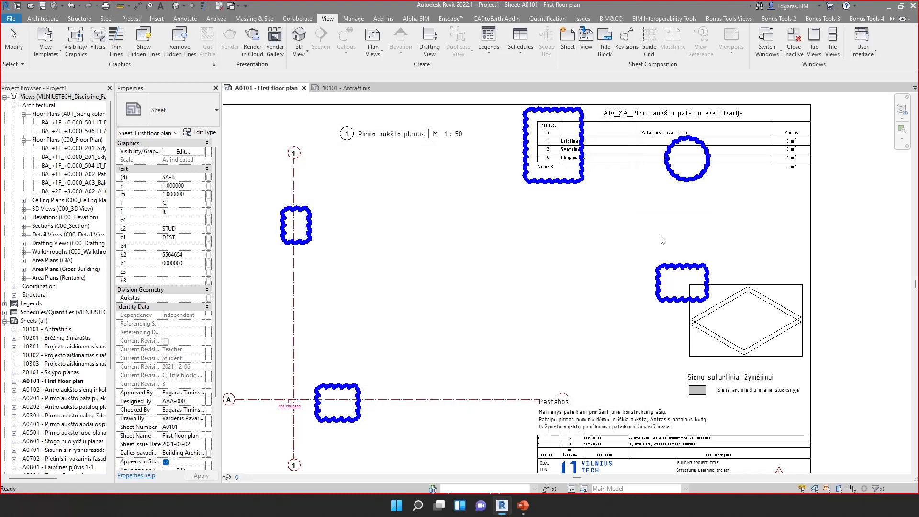
pyautogui.scroll(6, 689, 191)
pyautogui.scroll(-5, 698, 197)
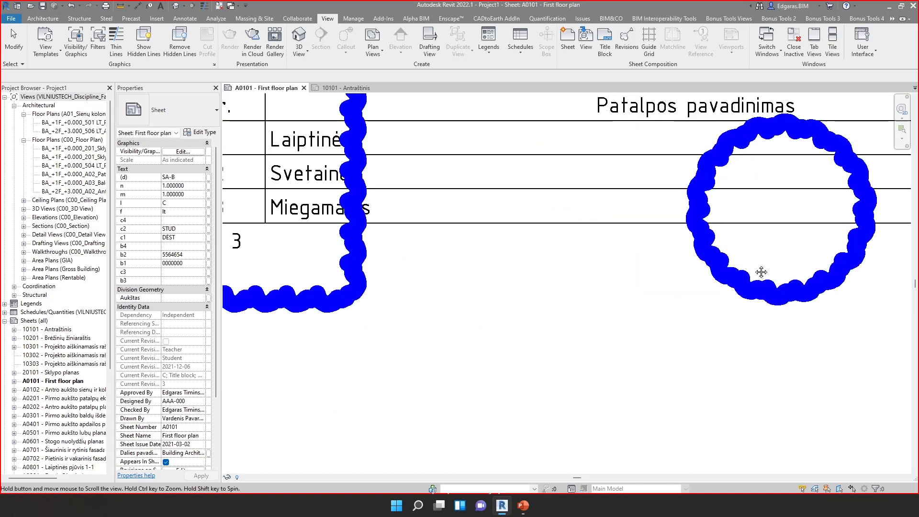
pyautogui.scroll(-4, 556, 295)
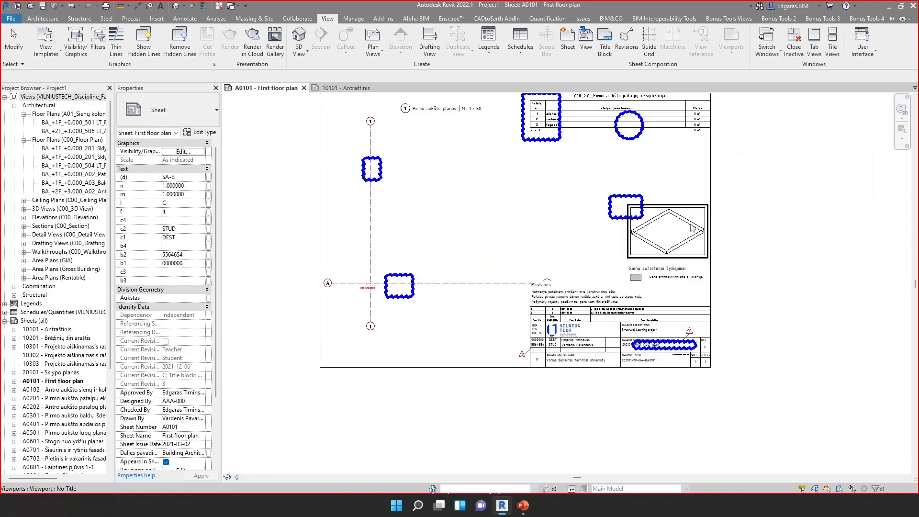
pyautogui.scroll(1, 411, 244)
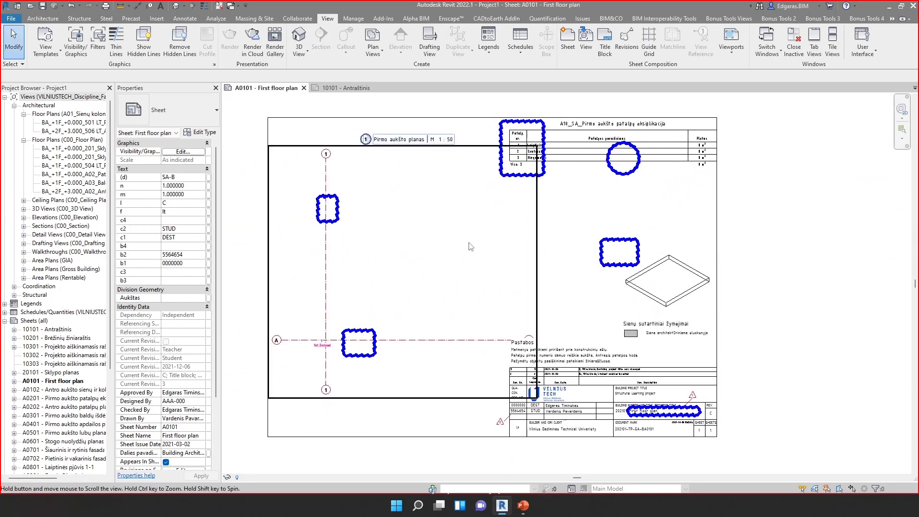
pyautogui.moveTo(606, 219); pyautogui.dragTo(582, 227, button='middle')
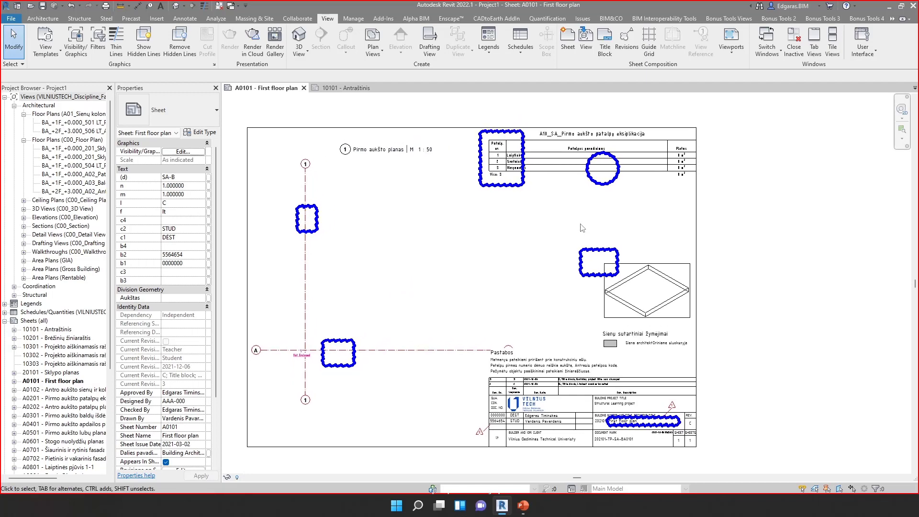
pyautogui.click(593, 250)
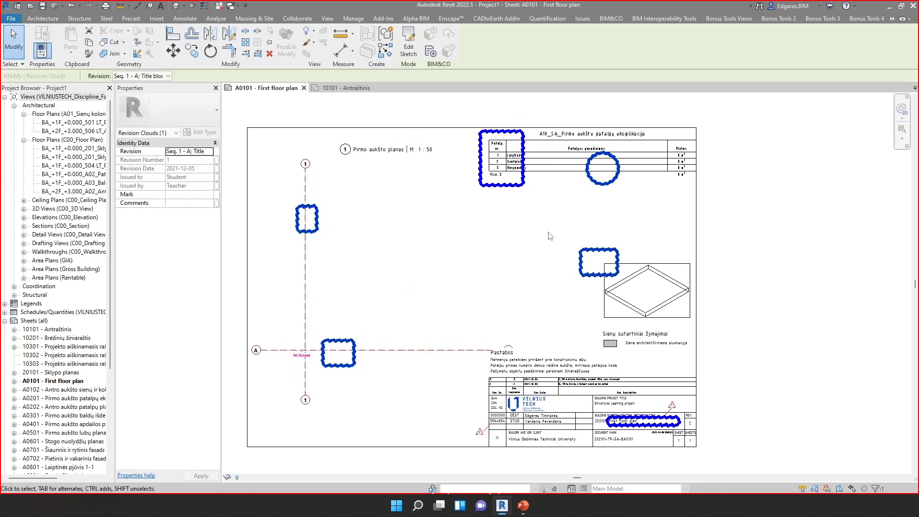
pyautogui.press('Escape')
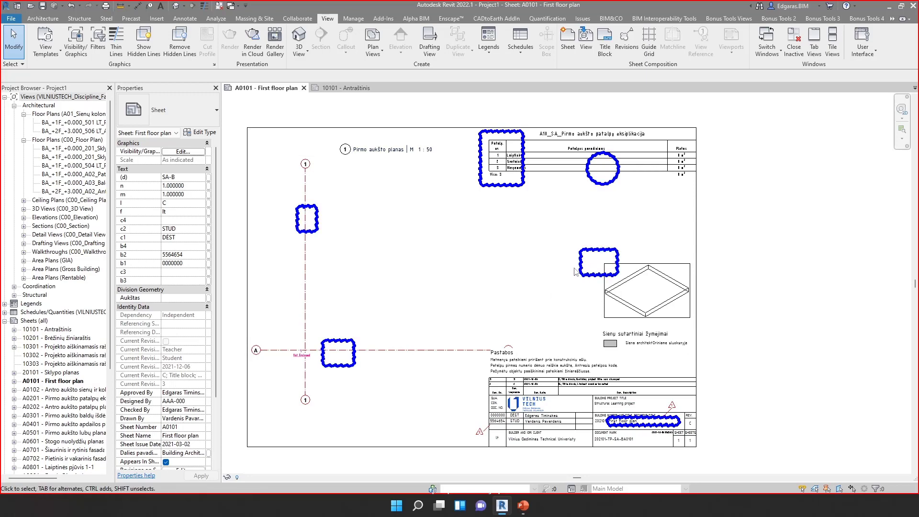
# Reopen Visibility/Graphics with VG and open the Revision Clouds line override under Annotation Categories
pyautogui.press('v')
pyautogui.press('g')
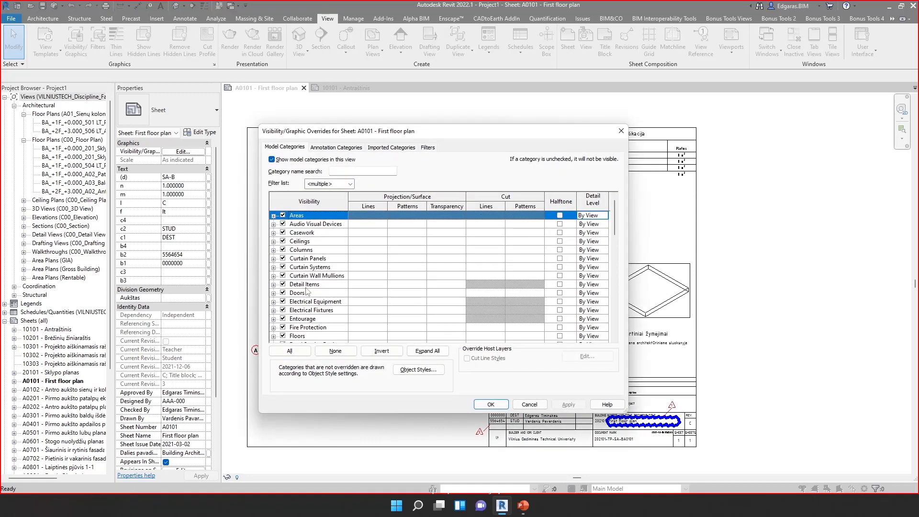
pyautogui.click(312, 310)
pyautogui.click(325, 151)
pyautogui.scroll(-15, 343, 303)
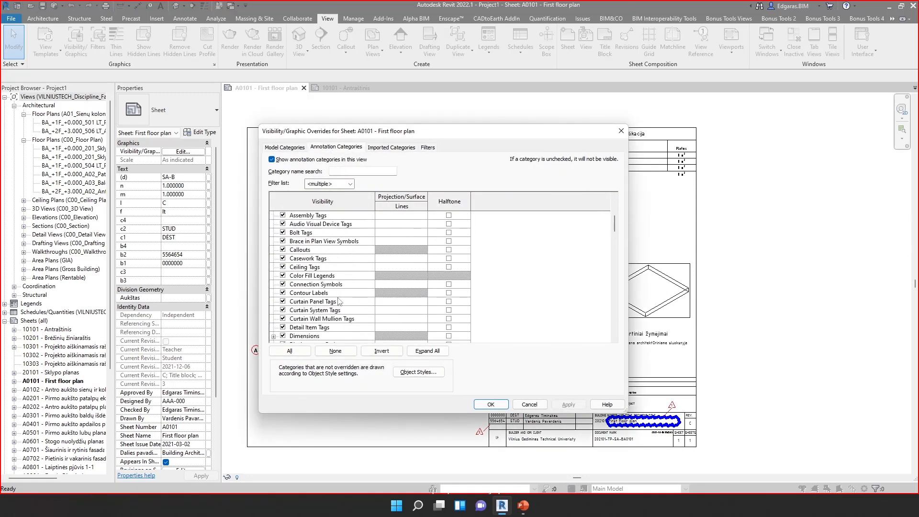
pyautogui.click(322, 311)
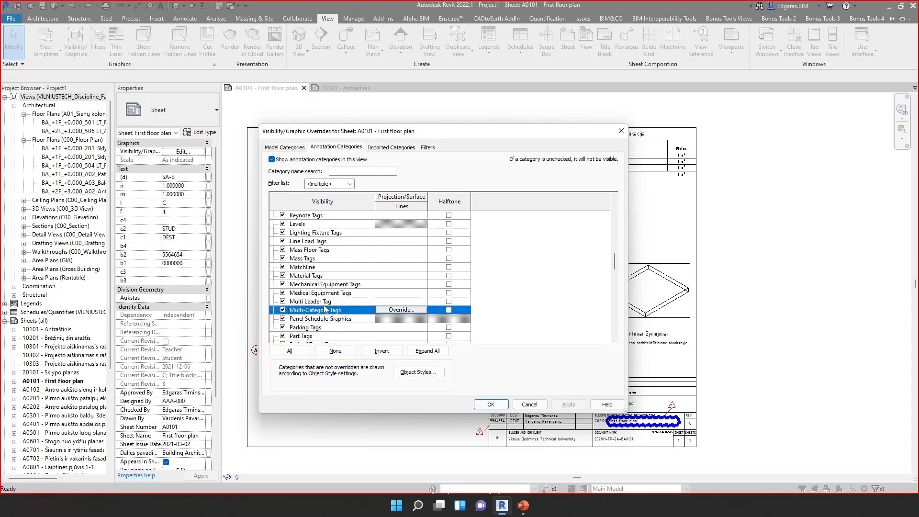
pyautogui.scroll(-5, 330, 315)
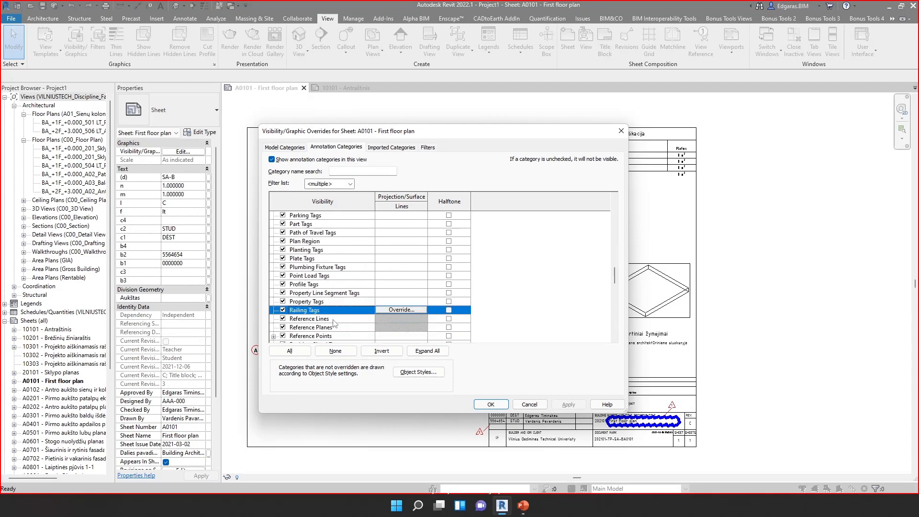
pyautogui.scroll(-2, 333, 323)
pyautogui.click(401, 307)
pyautogui.click(404, 302)
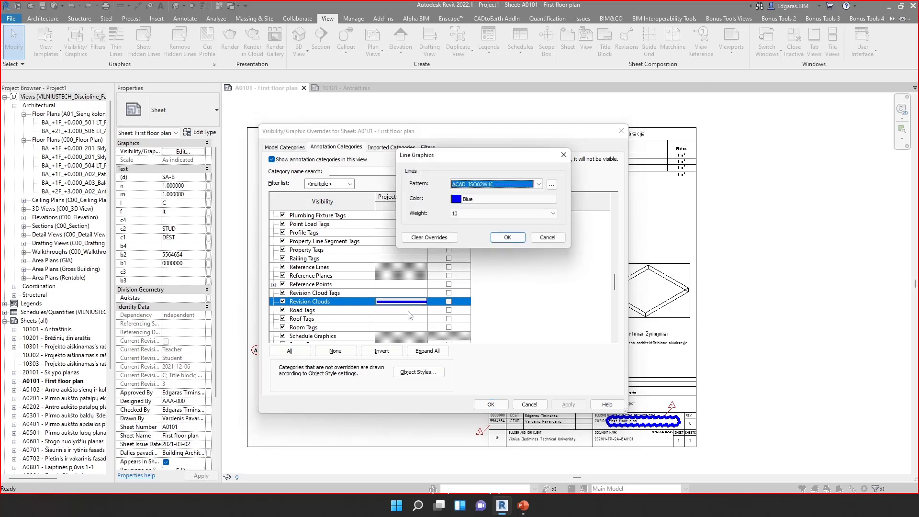
# Clear the Revision Clouds override, apply it, and close the dialog
pyautogui.click(506, 237)
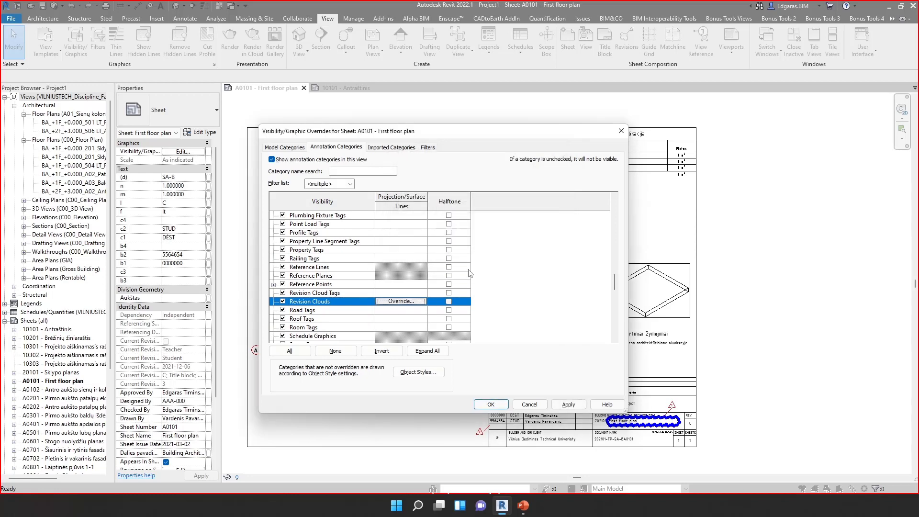
pyautogui.click(568, 404)
pyautogui.click(490, 405)
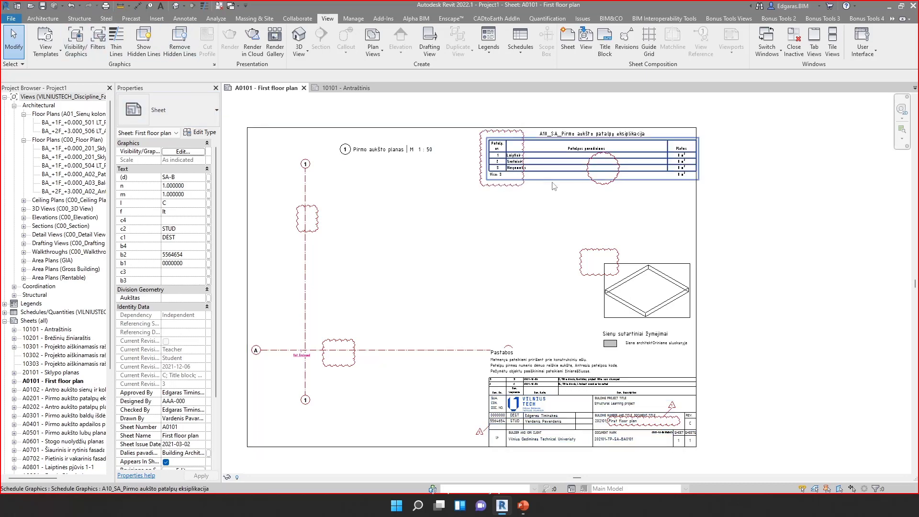
# Open Object Styles and select Revision Cloud Tags on the Annotation Objects tab
pyautogui.click(353, 18)
pyautogui.click(64, 41)
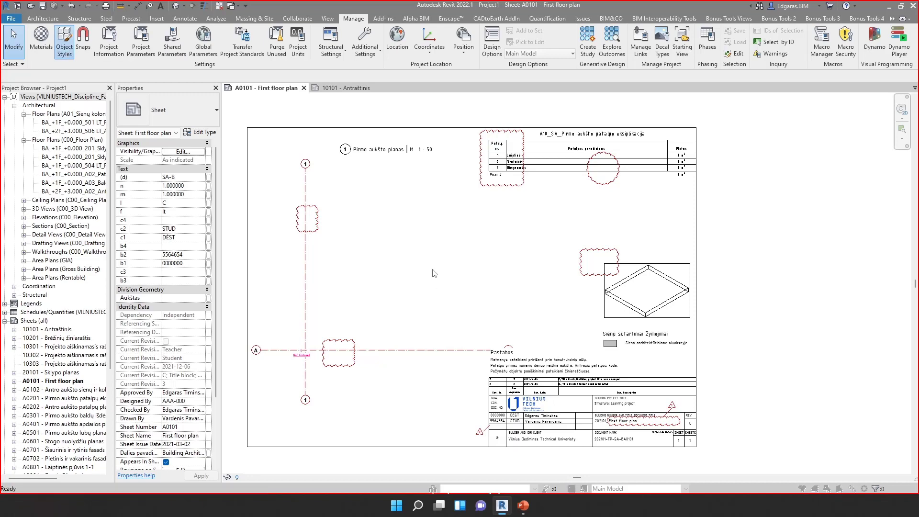
pyautogui.click(212, 118)
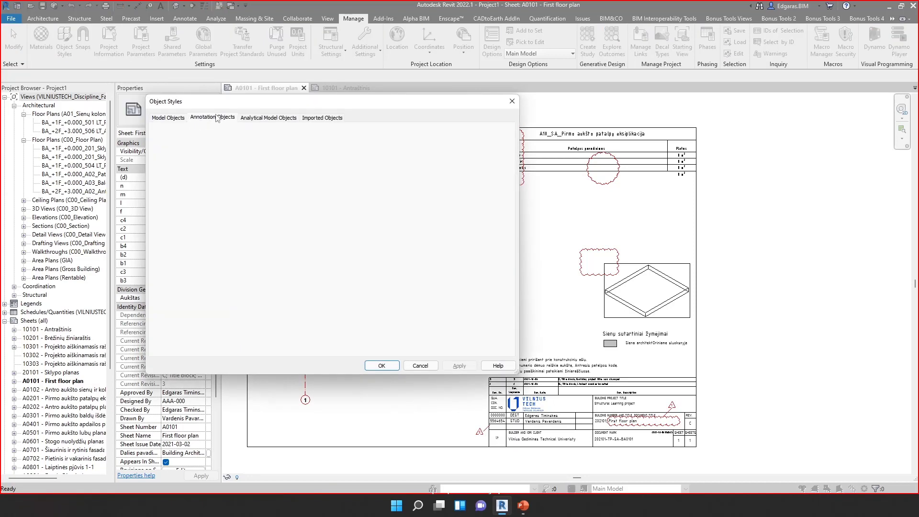
pyautogui.click(215, 261)
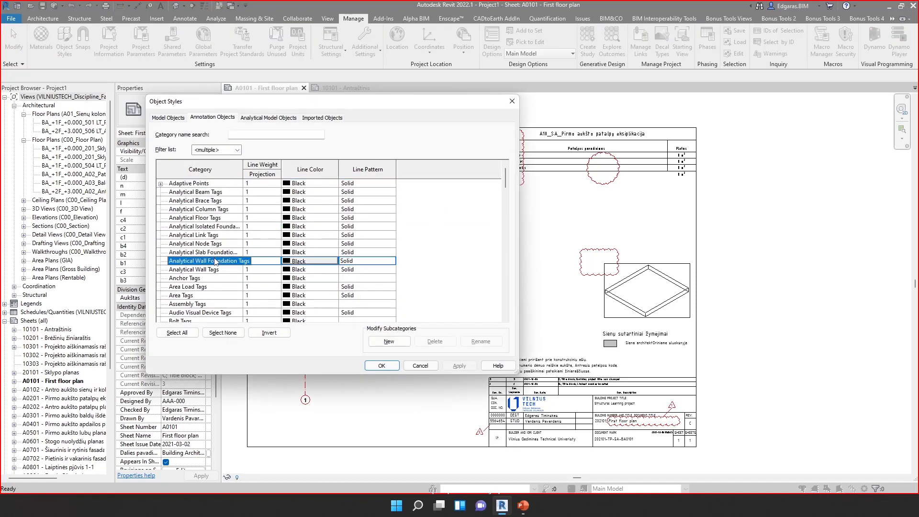
pyautogui.scroll(-20, 232, 297)
pyautogui.click(211, 261)
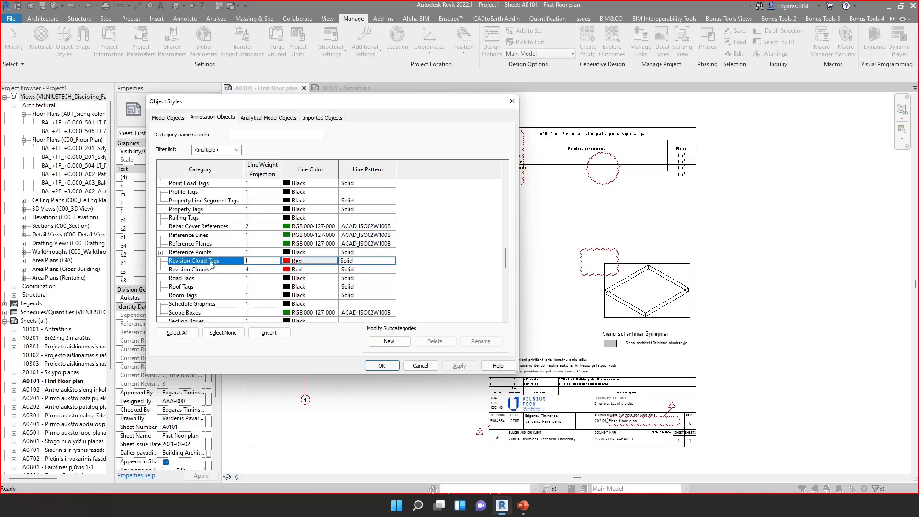
pyautogui.click(168, 271)
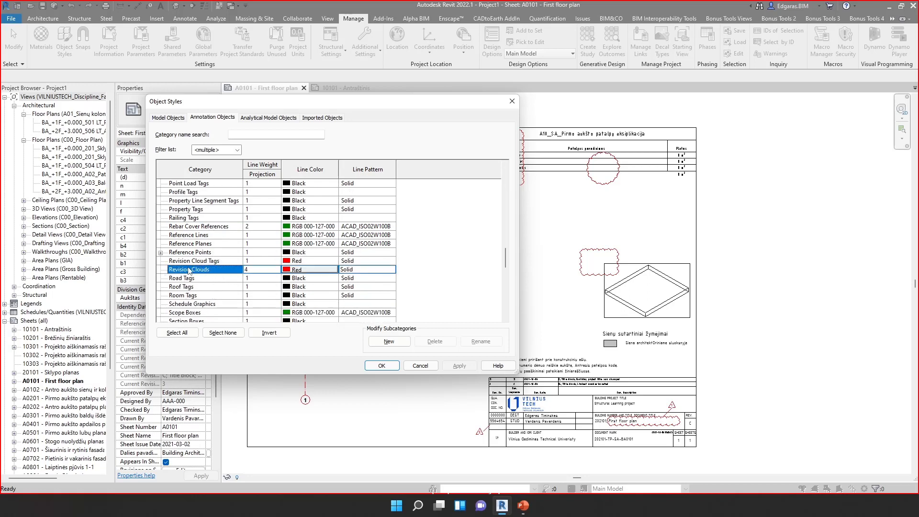
pyautogui.click(227, 262)
pyautogui.click(228, 266)
pyautogui.click(228, 262)
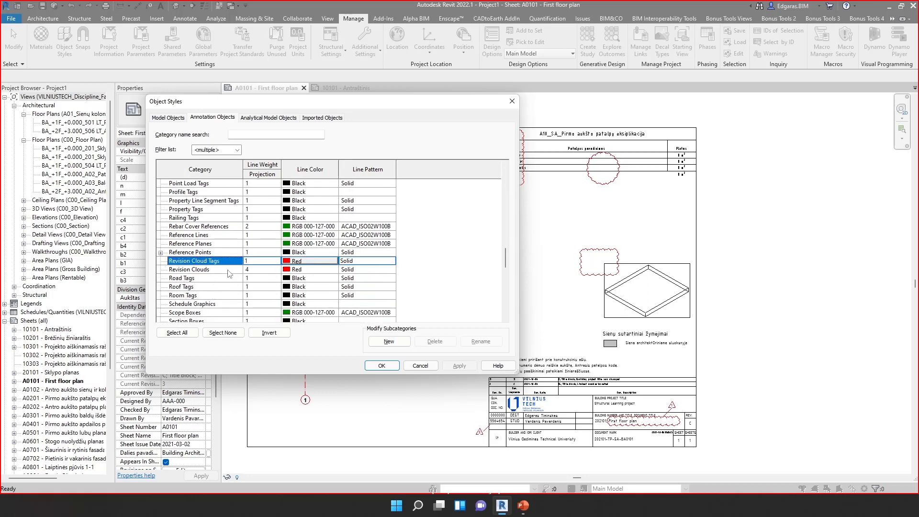
pyautogui.click(228, 266)
pyautogui.click(229, 262)
pyautogui.click(360, 270)
pyautogui.click(350, 262)
# Set the Revision Cloud Tags line weight to 2, then apply and close Object Styles
pyautogui.click(271, 263)
pyautogui.click(276, 261)
pyautogui.click(244, 275)
pyautogui.click(220, 270)
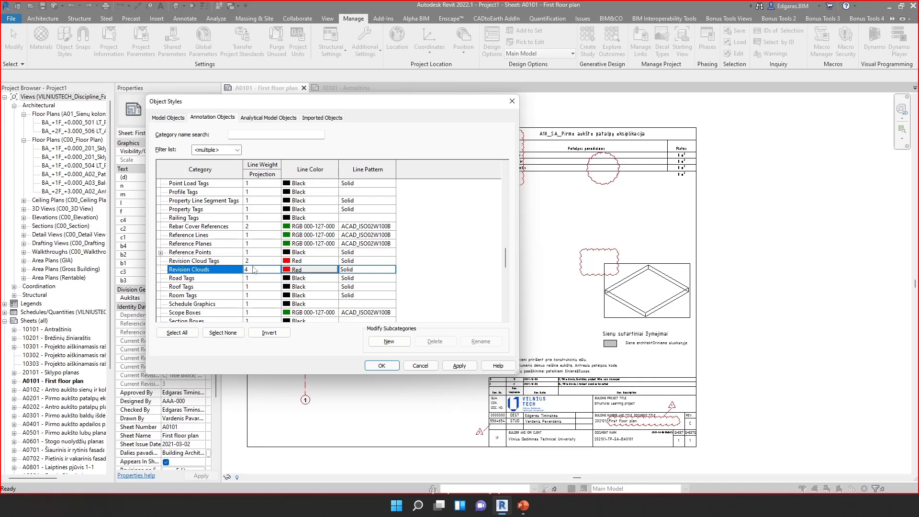
pyautogui.click(458, 366)
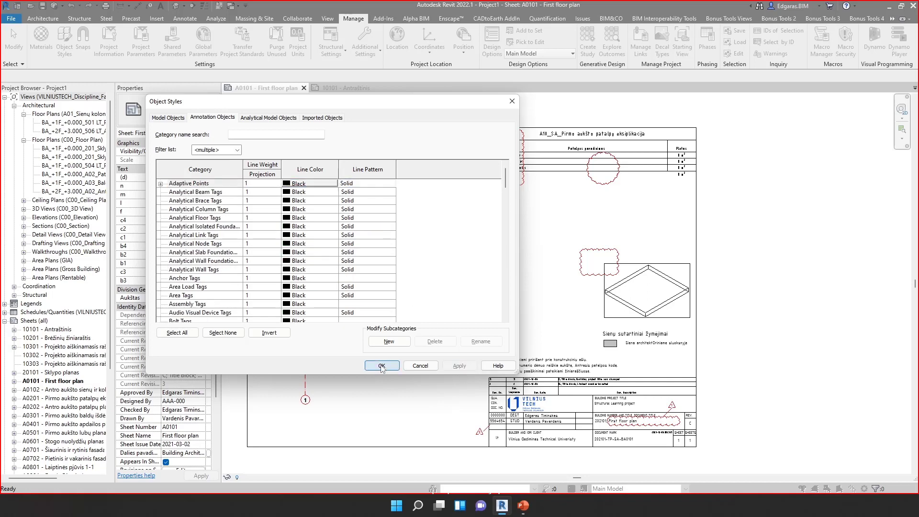
pyautogui.click(382, 365)
pyautogui.scroll(8, 681, 421)
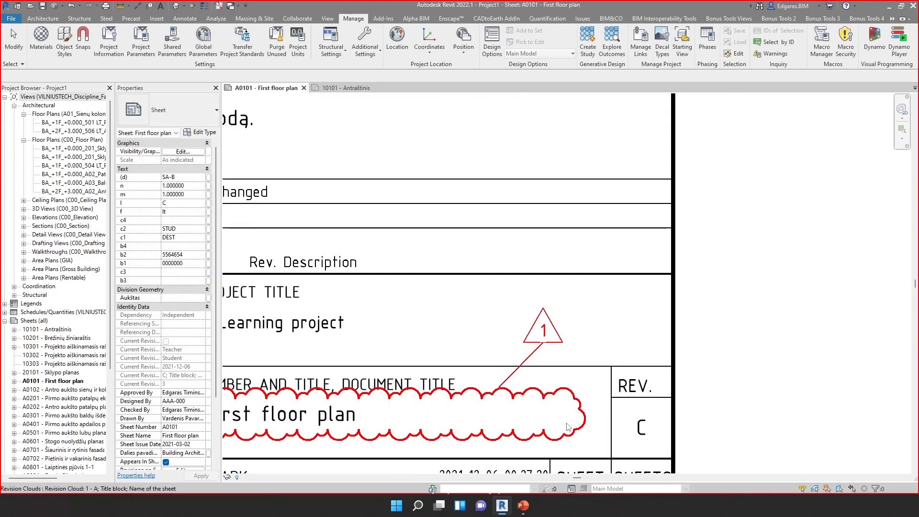
# Zoom in to inspect the red triangle tag above the cloud, then zoom back out
pyautogui.scroll(2, 557, 360)
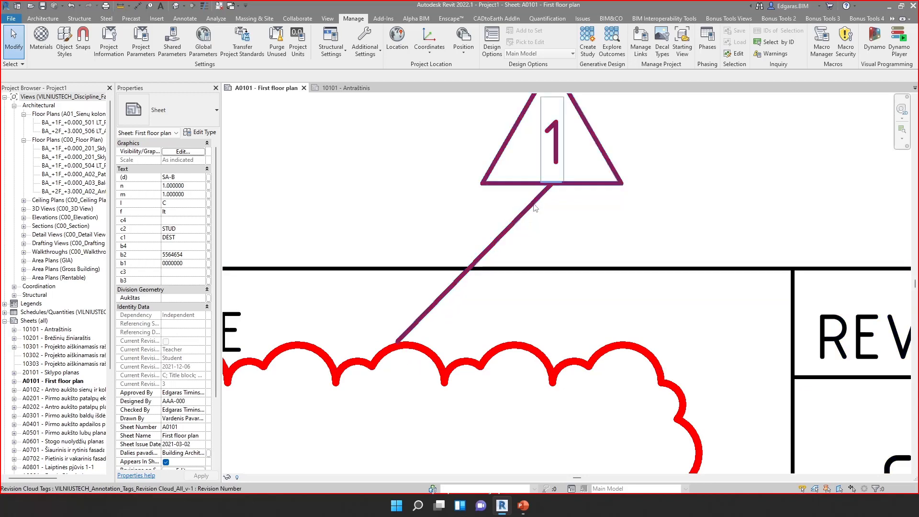
pyautogui.moveTo(555, 184); pyautogui.dragTo(524, 234, button='middle')
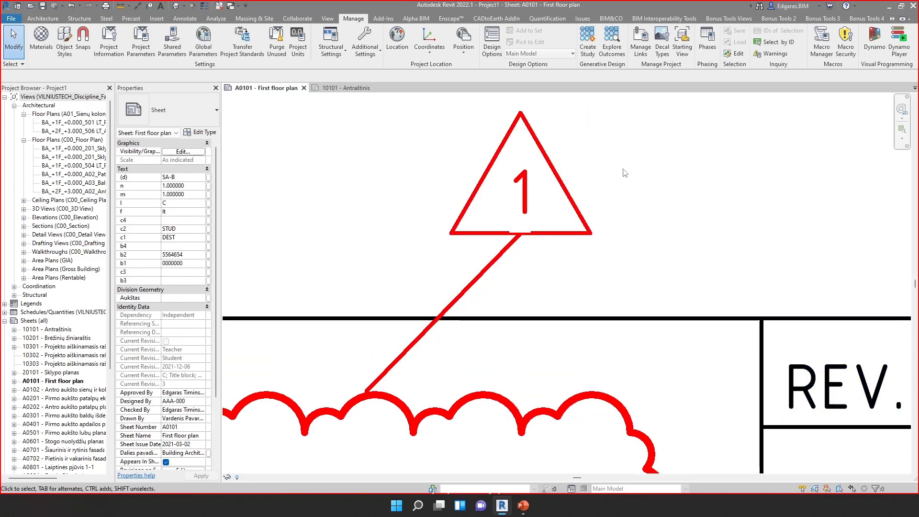
pyautogui.scroll(-3, 626, 178)
pyautogui.scroll(-6, 653, 215)
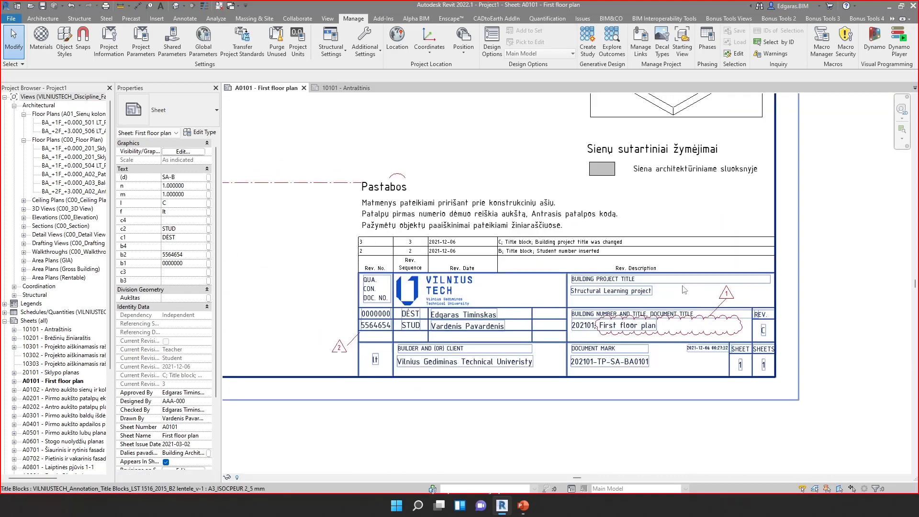
# Bring the title block back into view and advance PowerPoint to the Tag a Revision Cloud slide
pyautogui.moveTo(590, 235); pyautogui.dragTo(574, 272, button='middle')
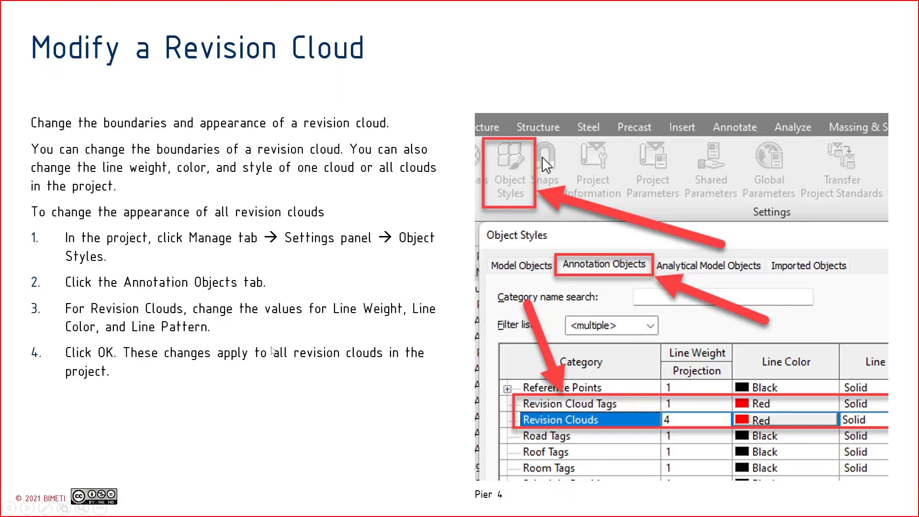
pyautogui.click(297, 349)
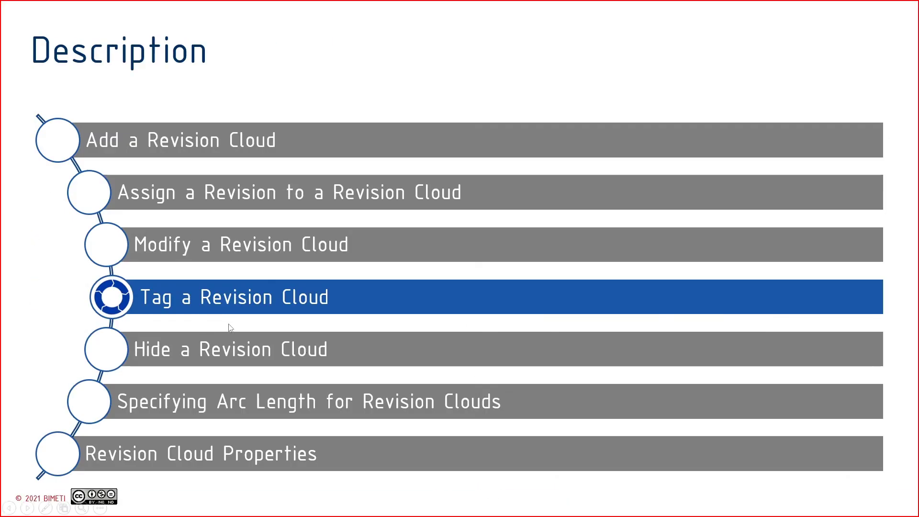
pyautogui.click(245, 331)
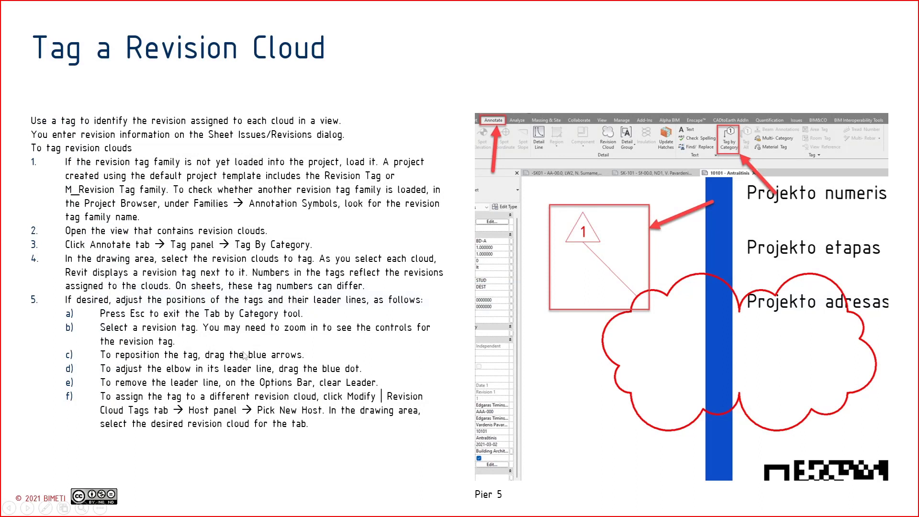
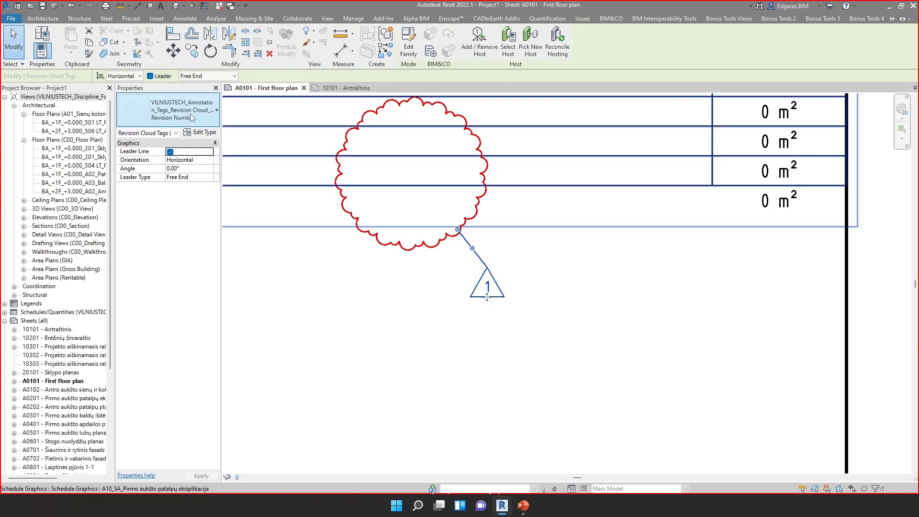
pyautogui.click(173, 110)
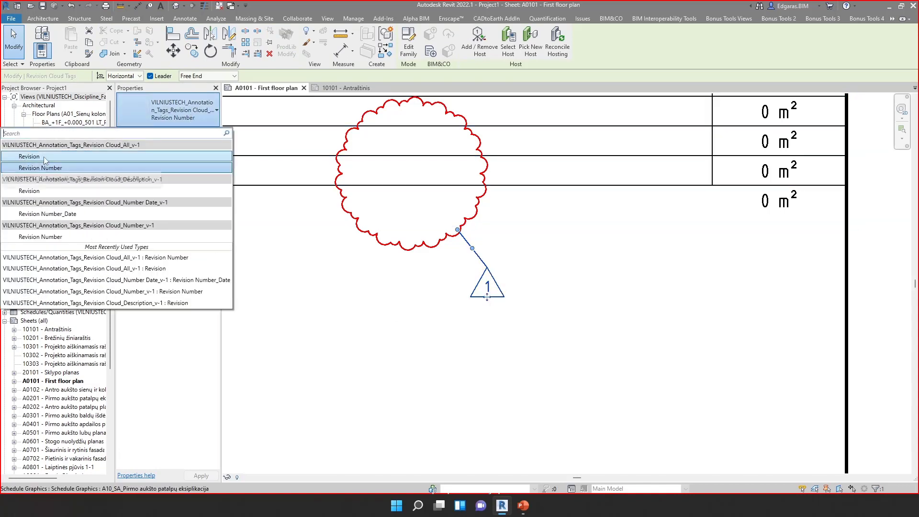
pyautogui.click(29, 156)
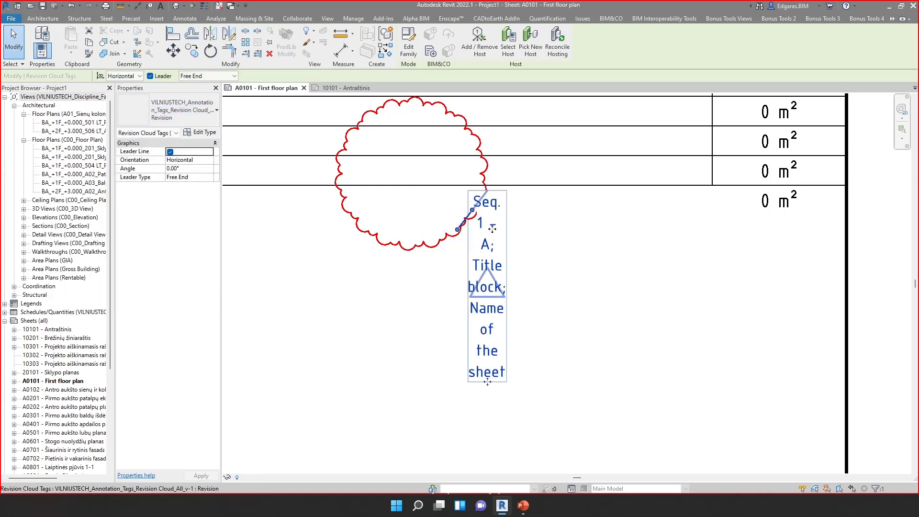
pyautogui.click(187, 111)
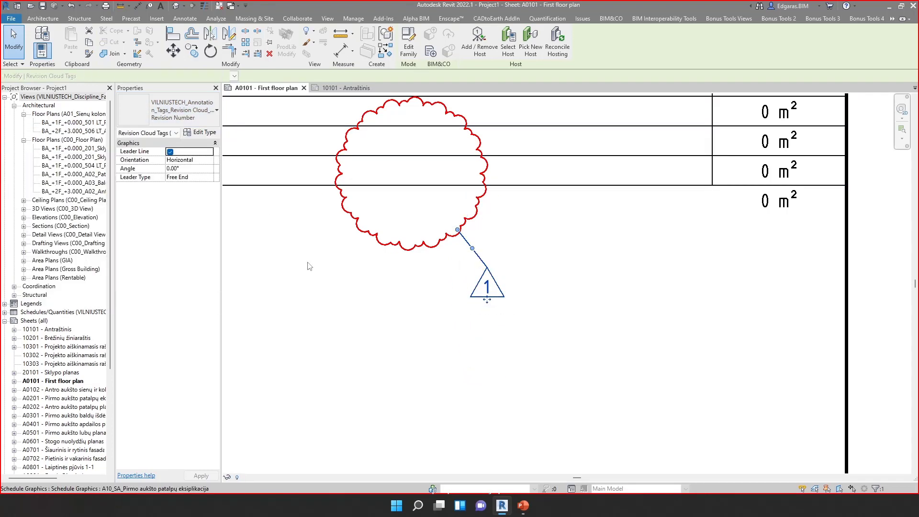
pyautogui.press('Down')
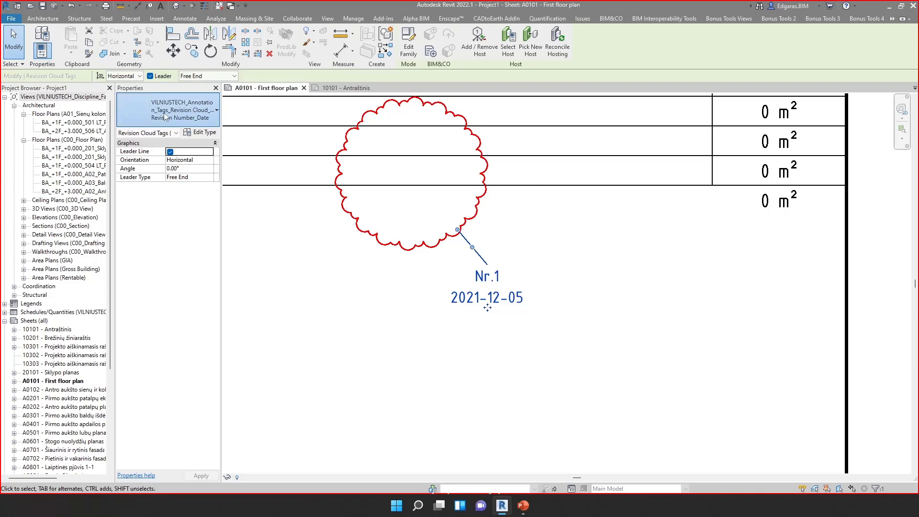
pyautogui.click(165, 117)
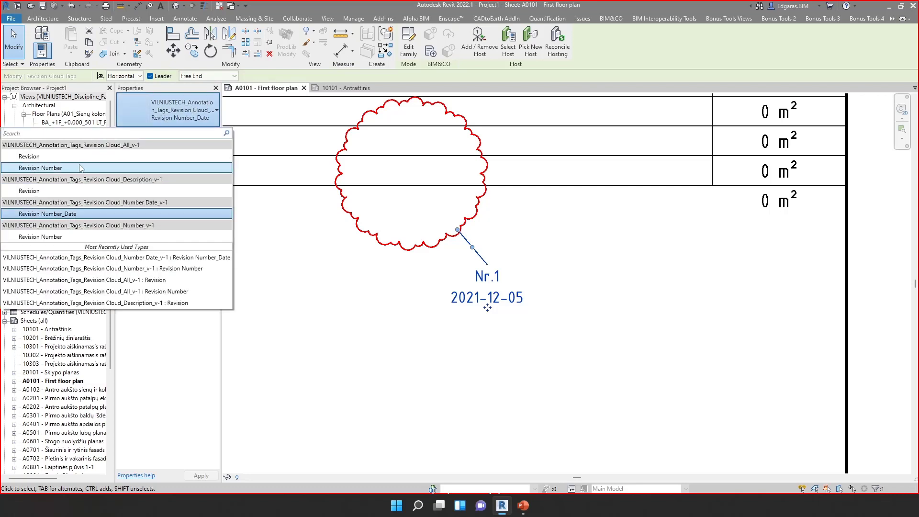
pyautogui.click(59, 190)
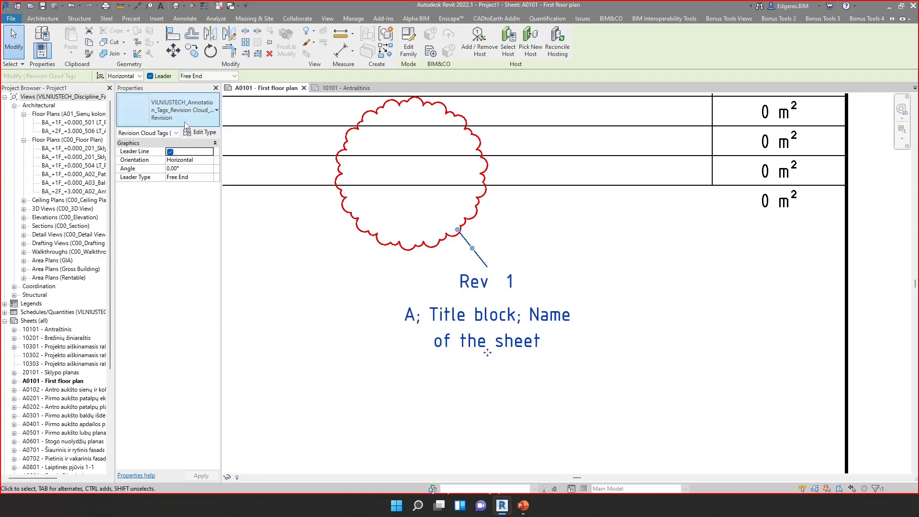
pyautogui.click(168, 110)
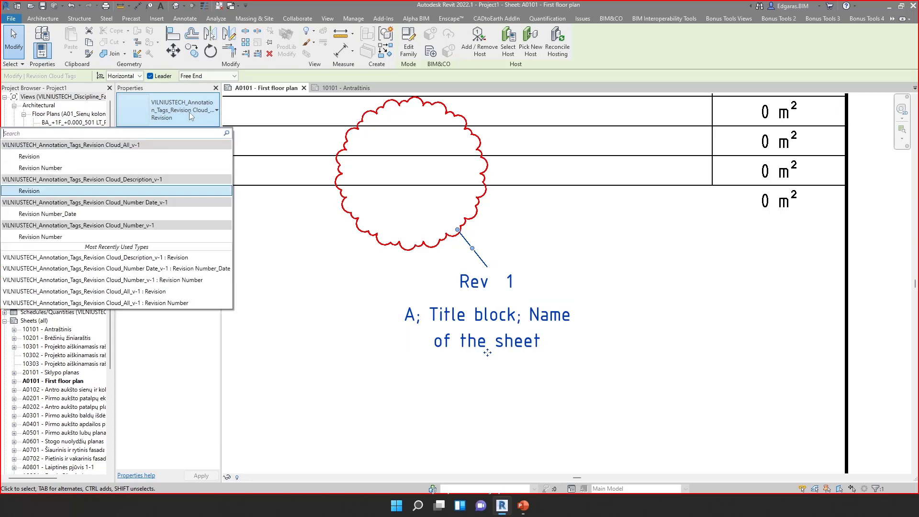
pyautogui.click(54, 168)
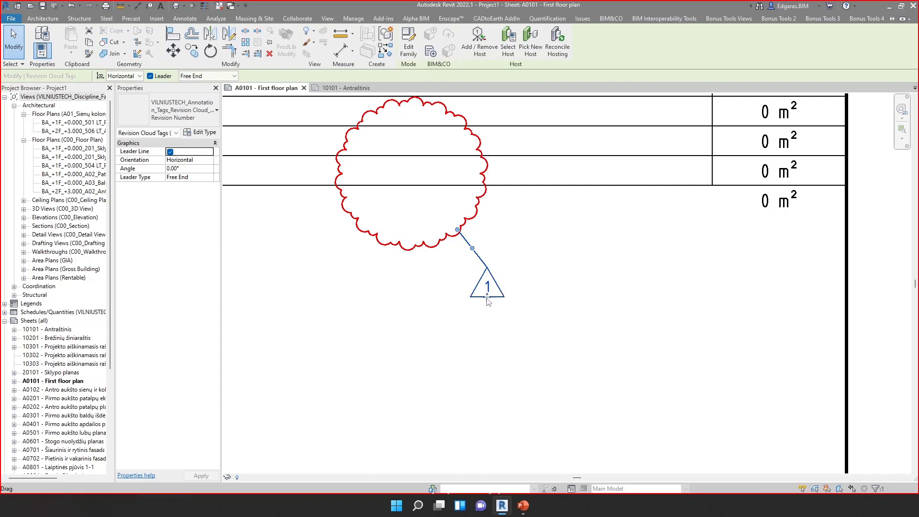
pyautogui.press('Escape')
# Zoom and pan sheet A0101 to bring the title block's REV cell into view
pyautogui.scroll(-4, 557, 221)
pyautogui.scroll(4, 396, 316)
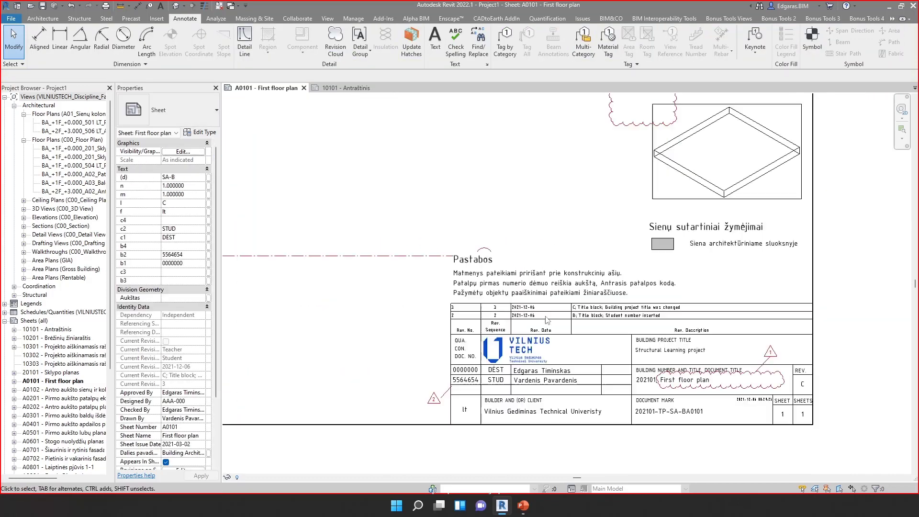
pyautogui.scroll(3, 396, 316)
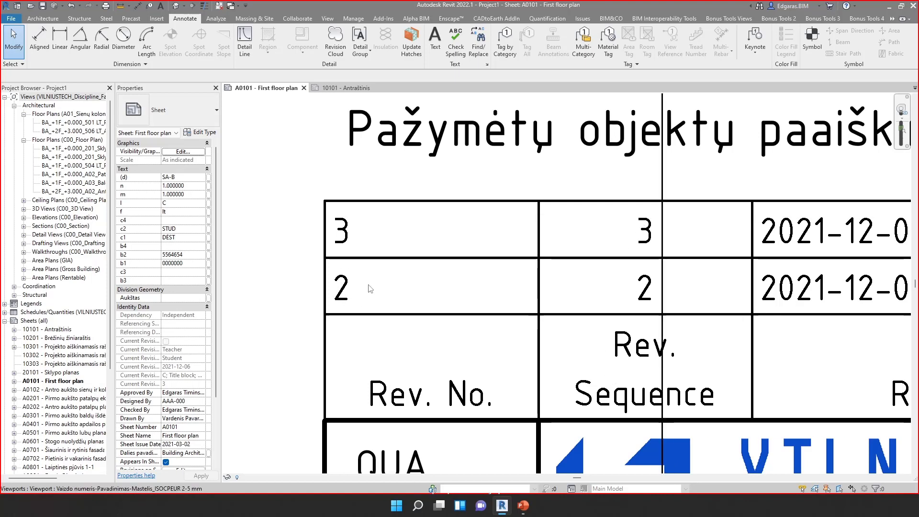
pyautogui.scroll(-3, 367, 283)
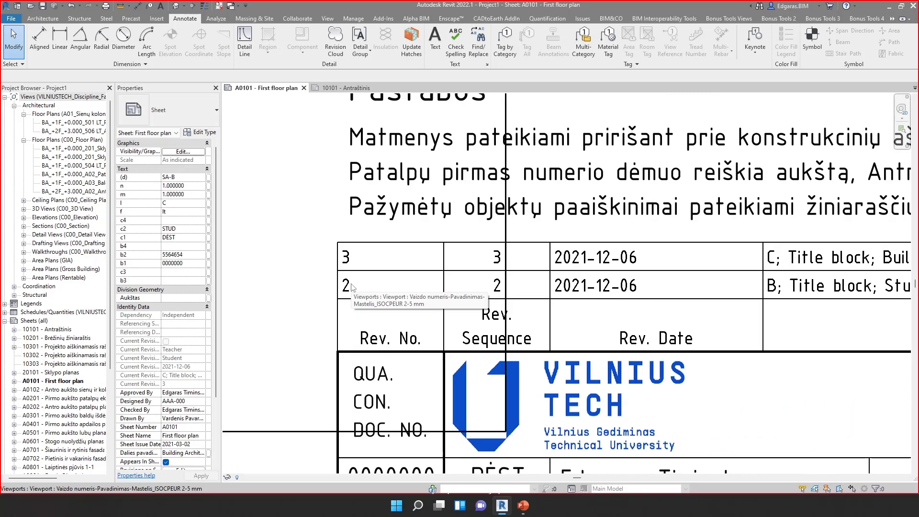
pyautogui.scroll(-1, 366, 268)
pyautogui.scroll(-3, 366, 267)
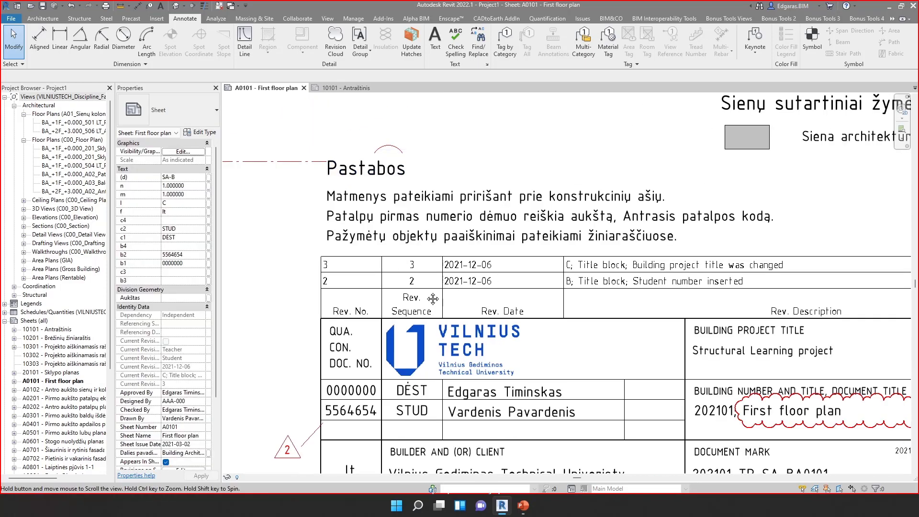
pyautogui.scroll(-2, 325, 286)
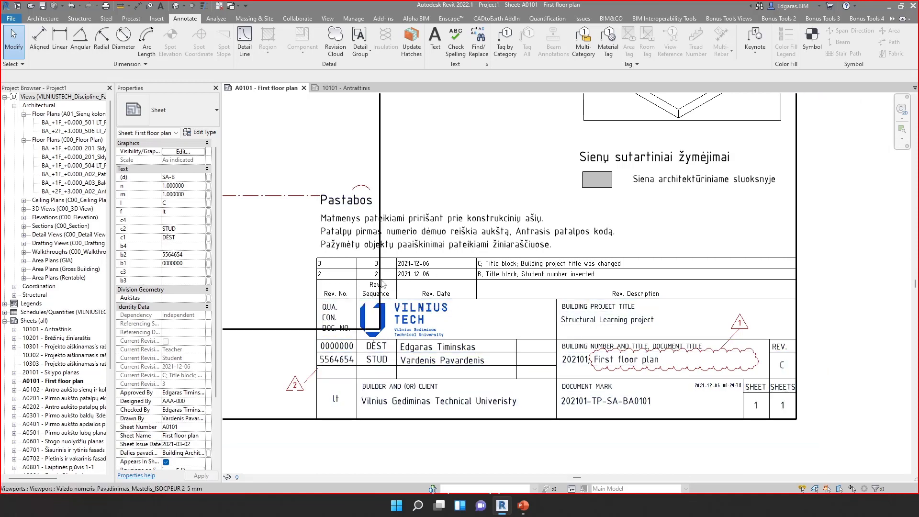
pyautogui.moveTo(495, 211); pyautogui.dragTo(499, 256, button='middle')
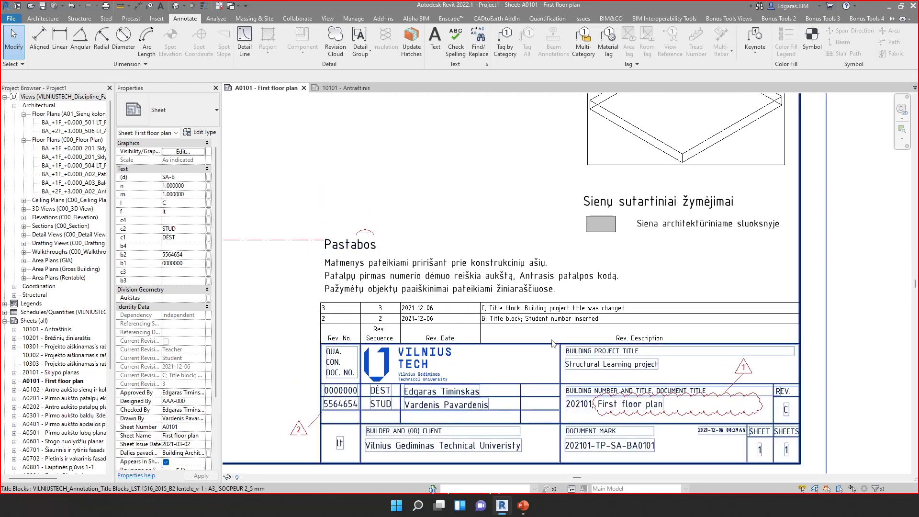
pyautogui.moveTo(574, 328); pyautogui.dragTo(524, 291, button='middle')
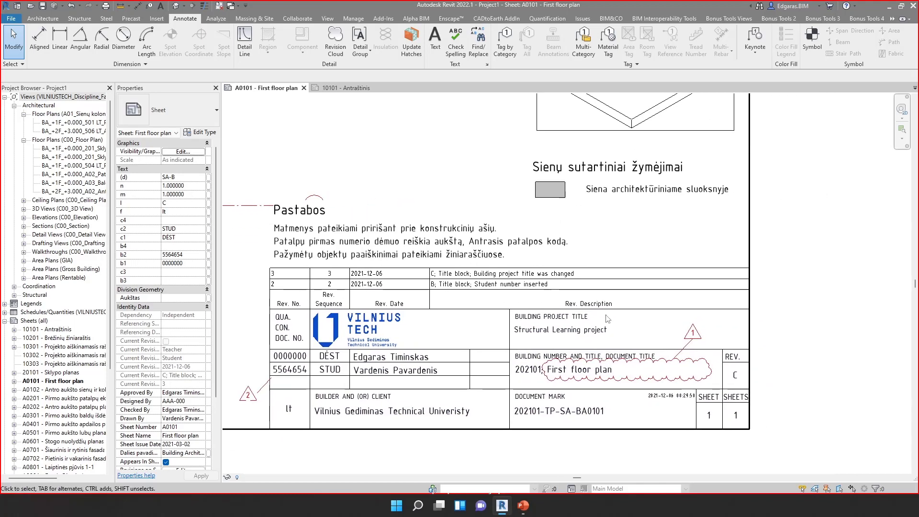
pyautogui.scroll(3, 731, 382)
# Select the title block and enter A as its REV value
pyautogui.click(733, 372)
pyautogui.click(734, 372)
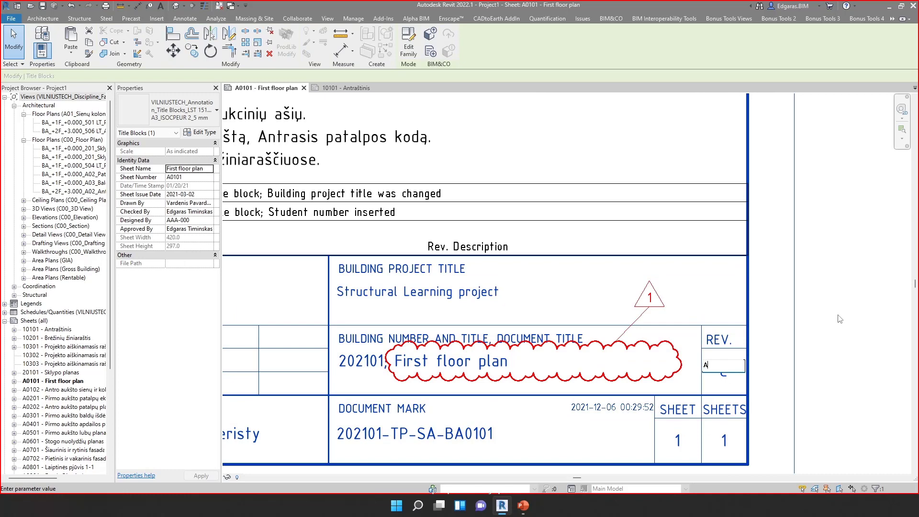
pyautogui.write('A')
pyautogui.press('Return')
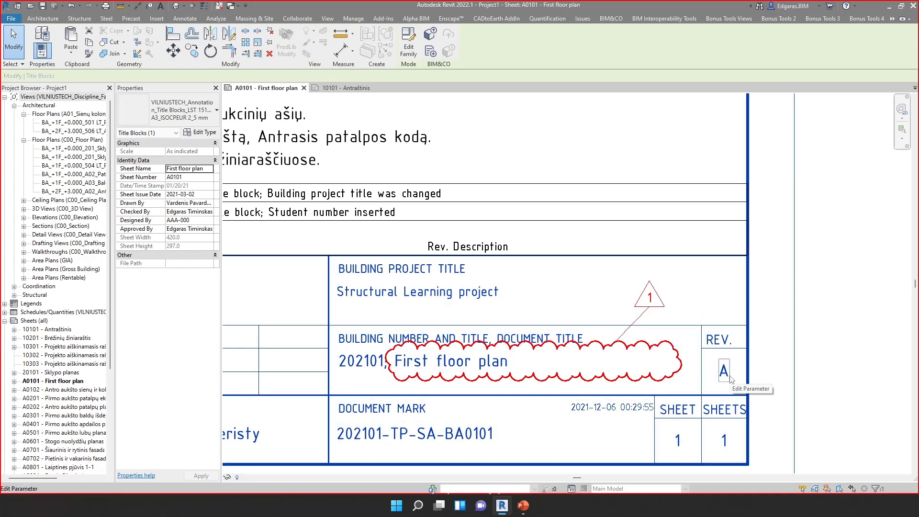
pyautogui.scroll(-3, 730, 378)
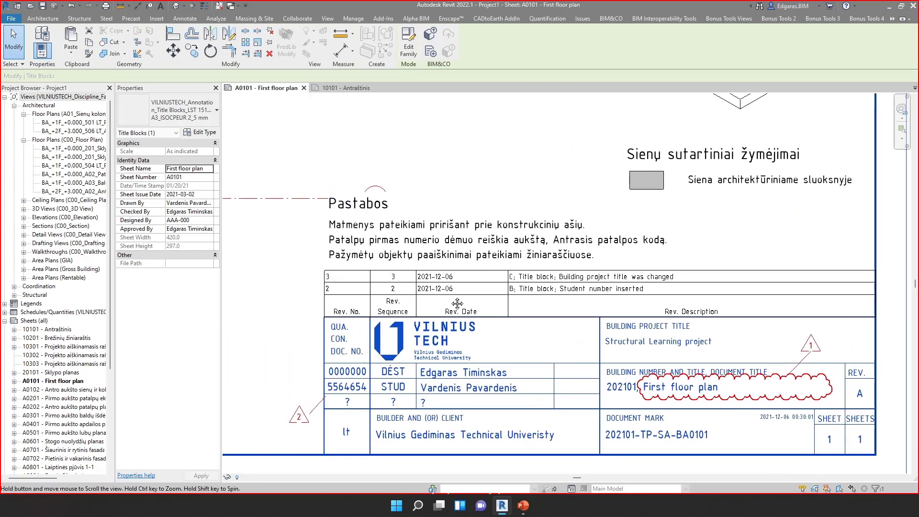
pyautogui.scroll(-2, 457, 430)
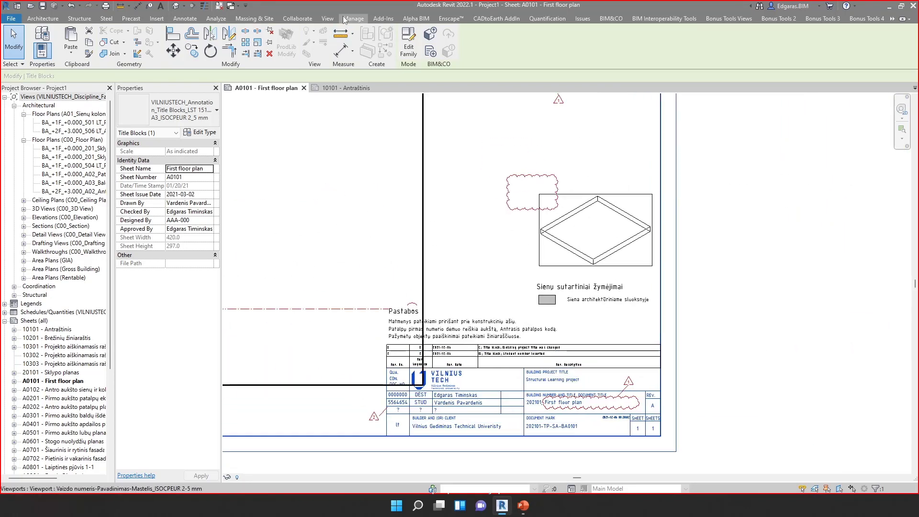
# In Sheet Issues/Revisions, replace the leading B in revision 2's description with A
pyautogui.click(324, 19)
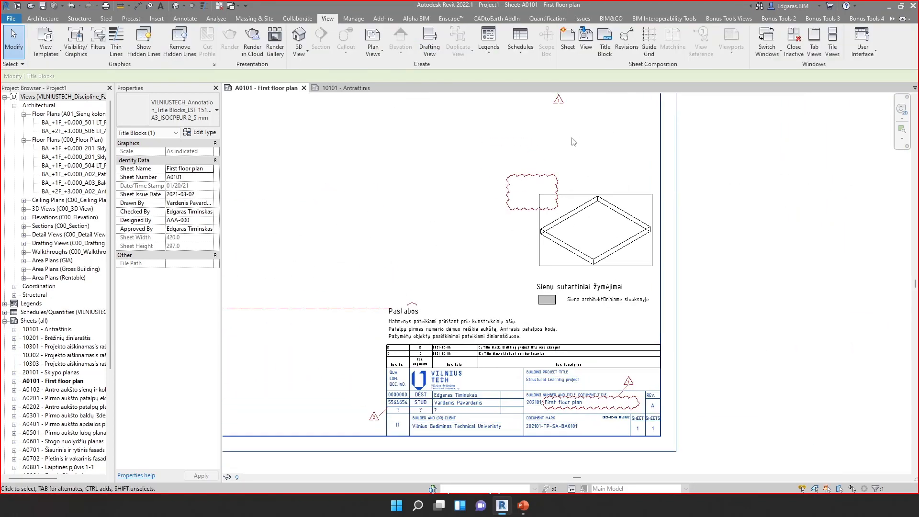
pyautogui.click(627, 43)
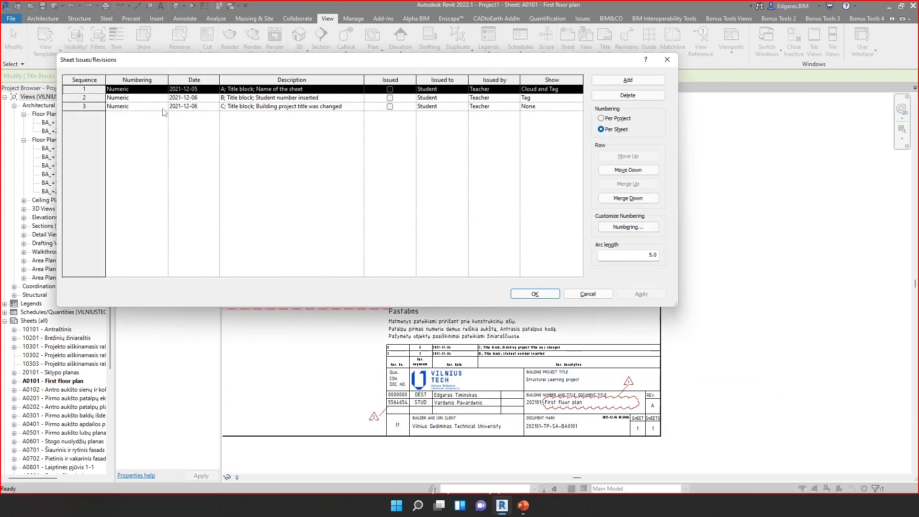
pyautogui.click(222, 91)
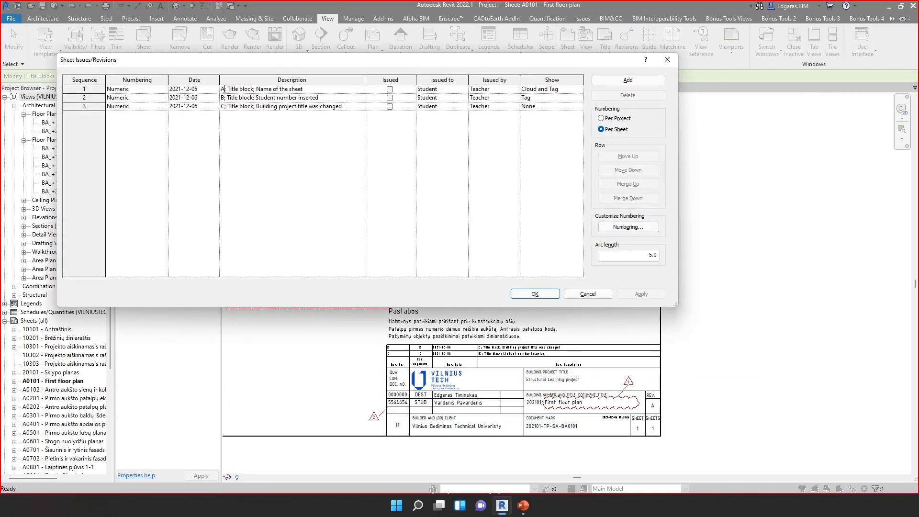
pyautogui.click(228, 98)
pyautogui.press('BackSpace')
pyautogui.write('A')
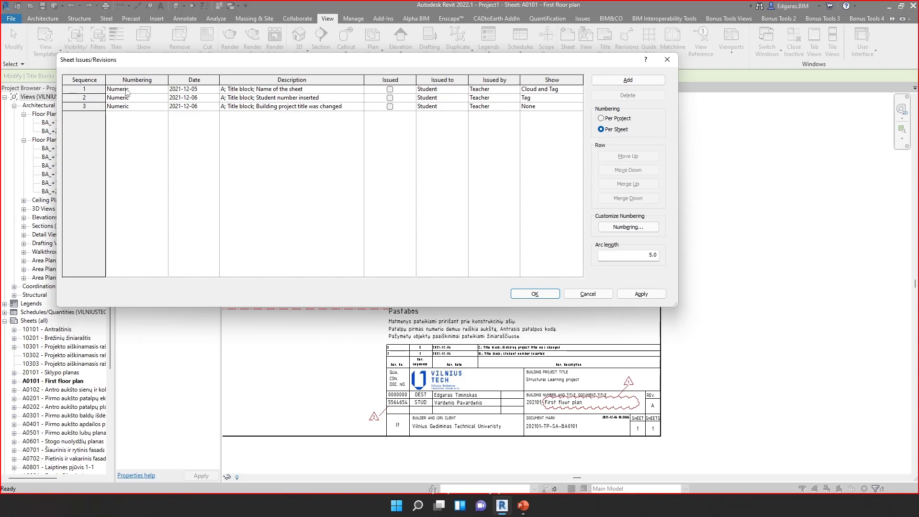
# Adjust revision 3's numbering setting and close the revisions dialog with OK
pyautogui.click(127, 106)
pyautogui.click(617, 131)
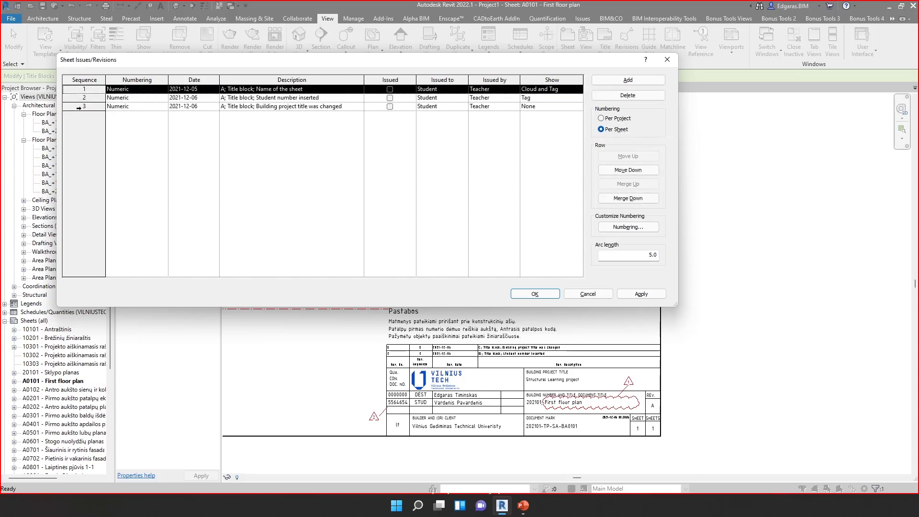
pyautogui.click(233, 107)
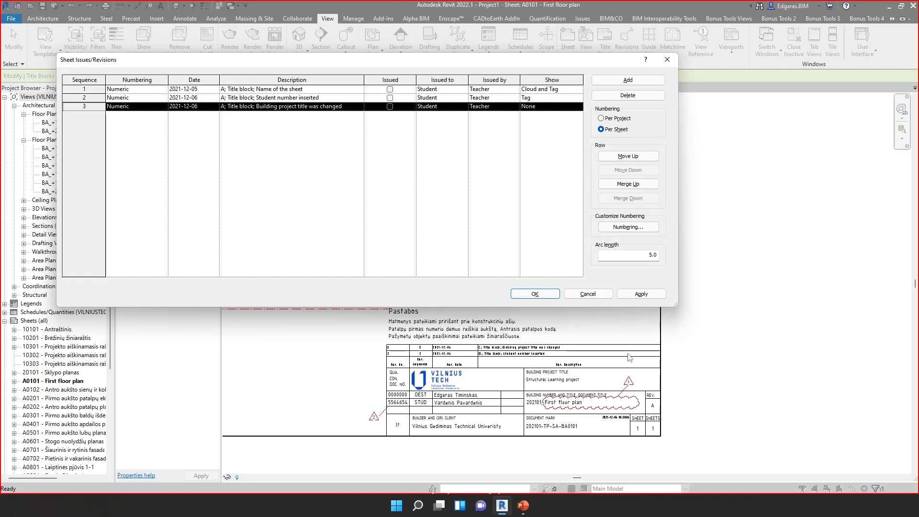
pyautogui.click(533, 294)
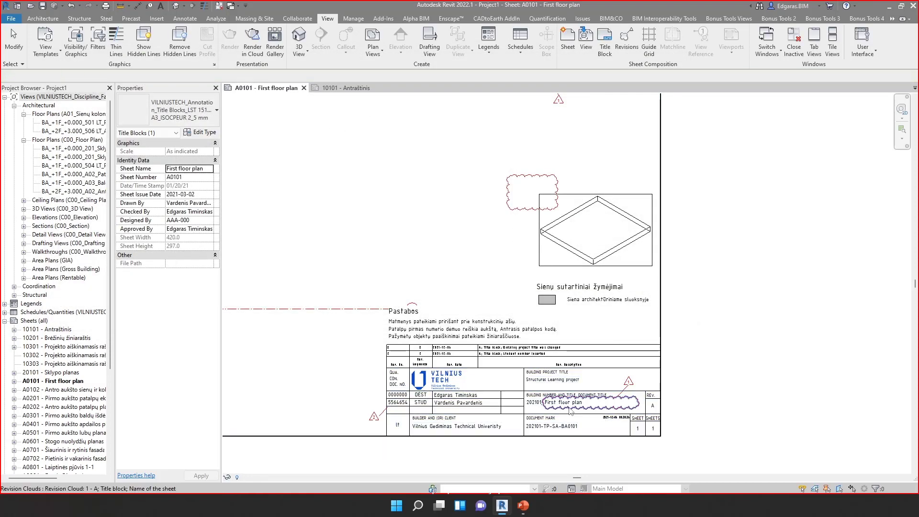
pyautogui.press('Escape')
pyautogui.scroll(5, 425, 370)
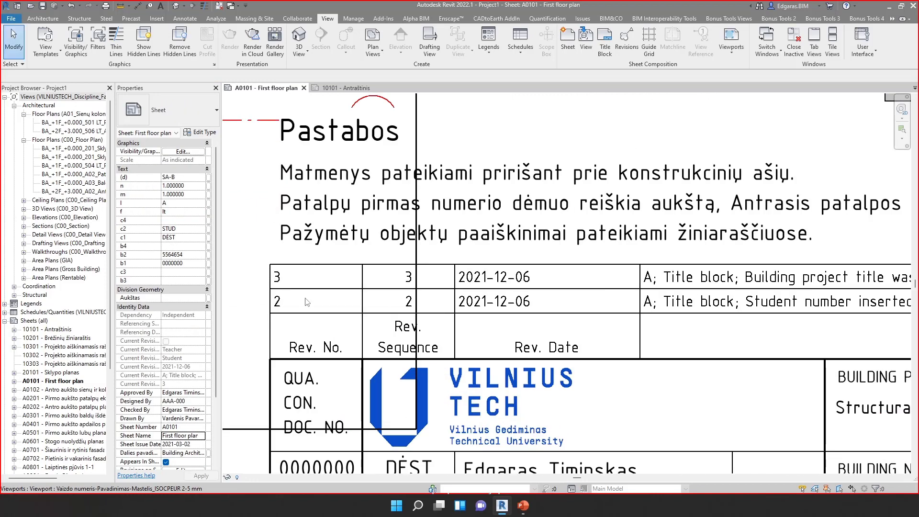
pyautogui.scroll(-5, 306, 302)
pyautogui.scroll(8, 365, 344)
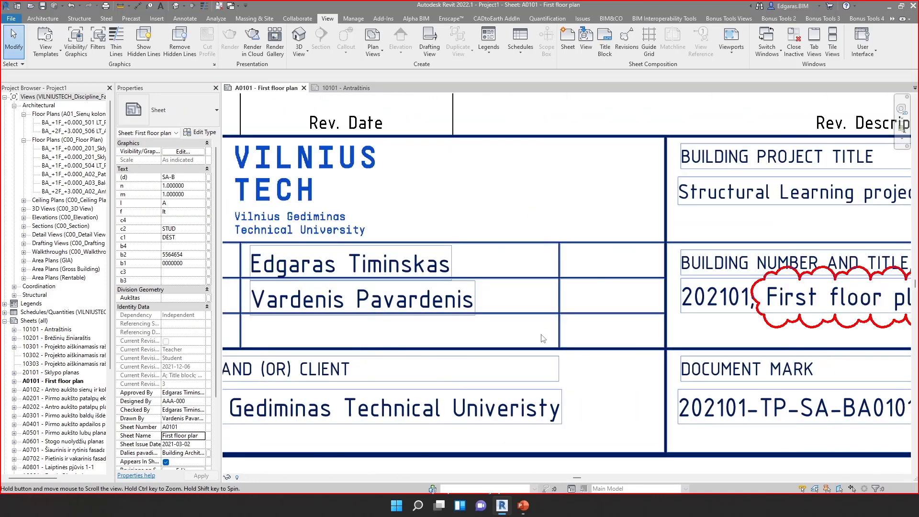
pyautogui.moveTo(542, 338); pyautogui.dragTo(67, 385, button='middle')
pyautogui.moveTo(780, 287); pyautogui.dragTo(392, 280, button='middle')
pyautogui.scroll(3, 391, 280)
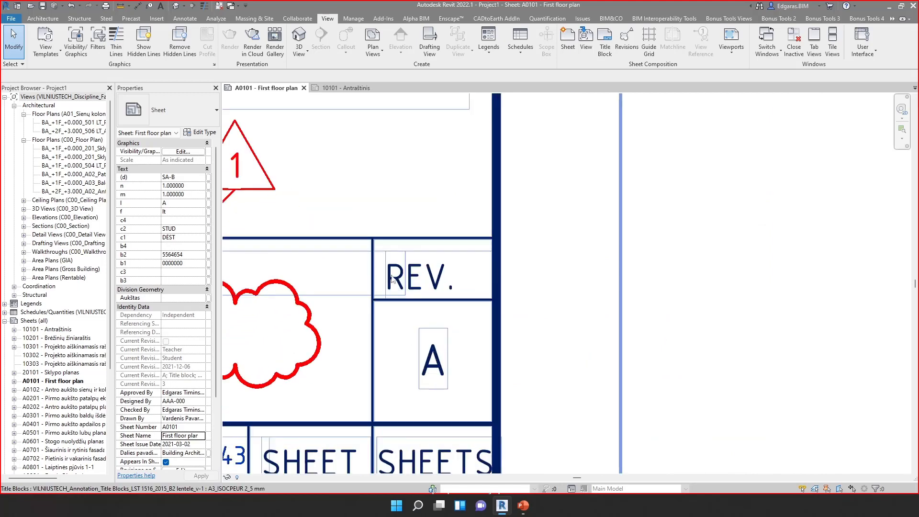
pyautogui.scroll(-6, 529, 351)
pyautogui.moveTo(529, 350); pyautogui.dragTo(640, 364, button='middle')
pyautogui.scroll(8, 377, 287)
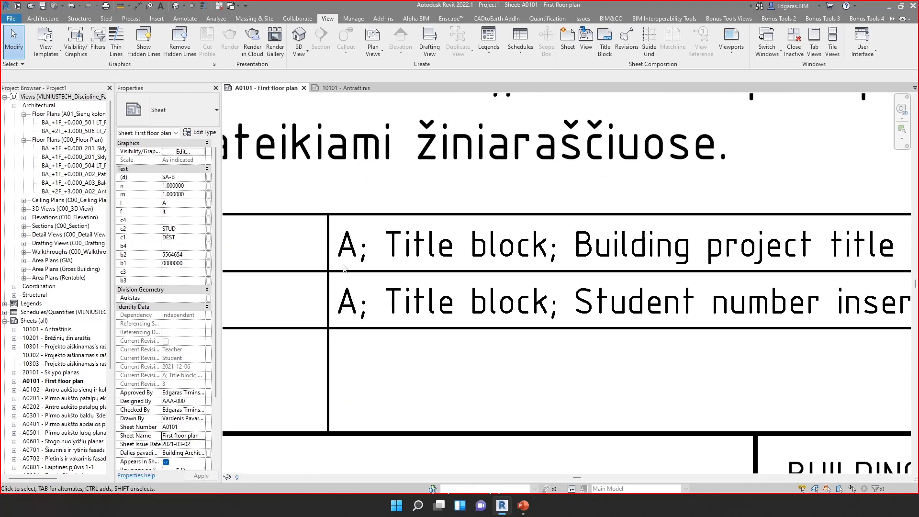
pyautogui.scroll(-6, 376, 366)
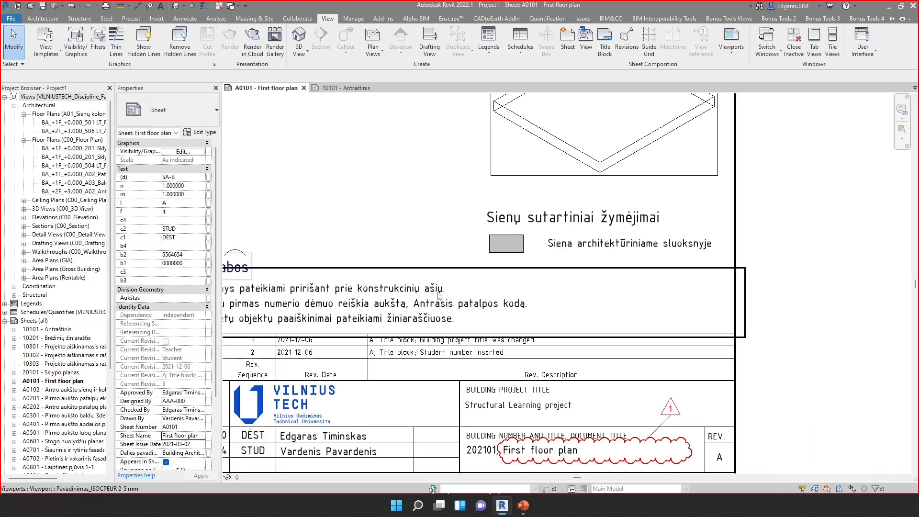
pyautogui.scroll(-3, 438, 295)
pyautogui.scroll(4, 438, 295)
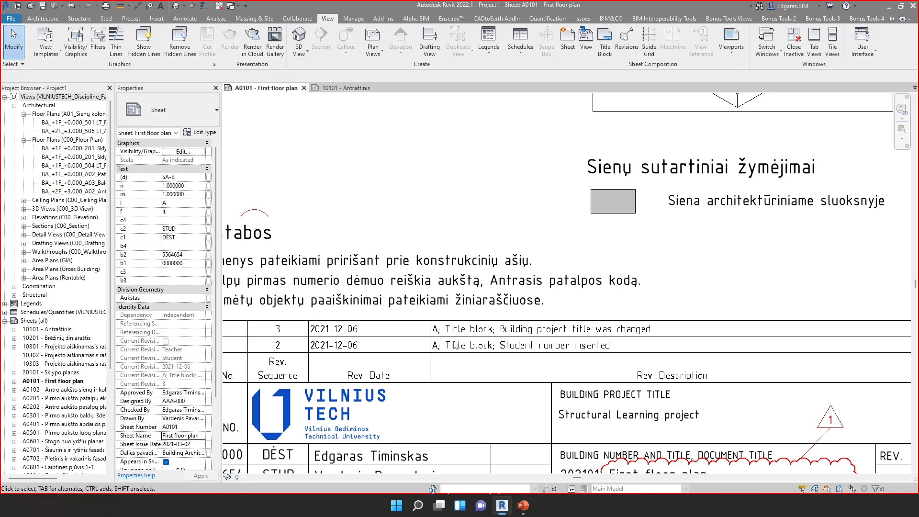
pyautogui.moveTo(455, 345); pyautogui.dragTo(446, 317, button='middle')
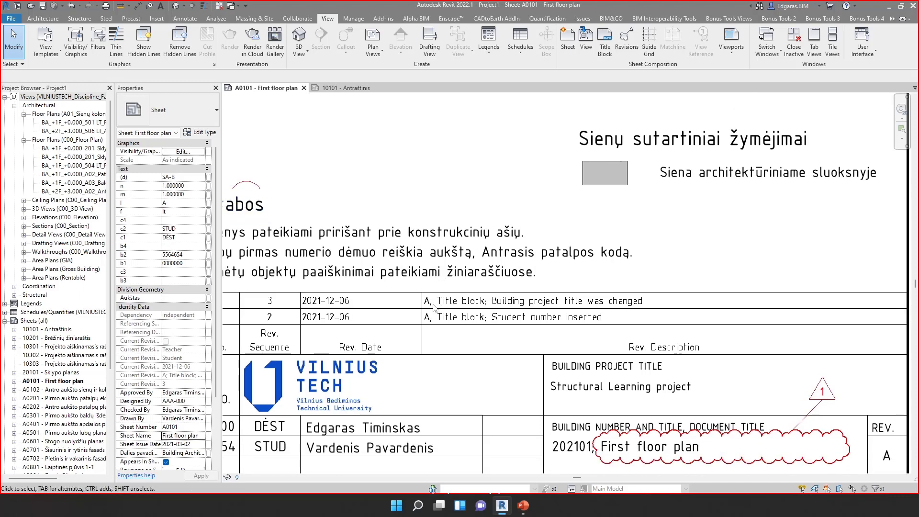
pyautogui.moveTo(540, 329); pyautogui.dragTo(460, 286, button='middle')
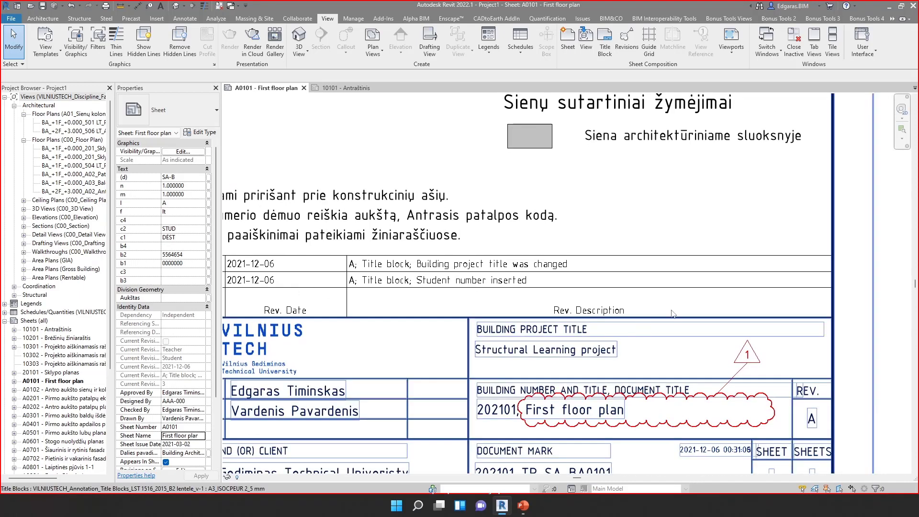
pyautogui.moveTo(426, 318); pyautogui.dragTo(424, 293, button='middle')
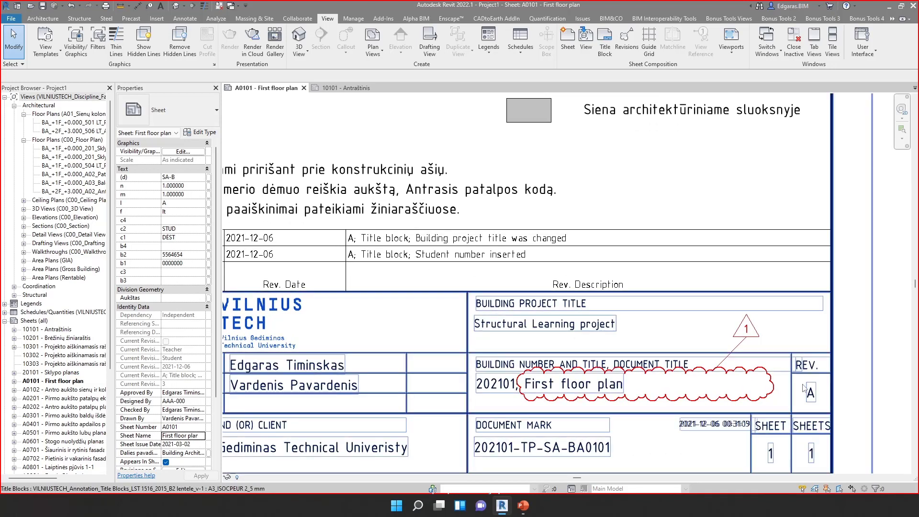
pyautogui.scroll(-4, 816, 391)
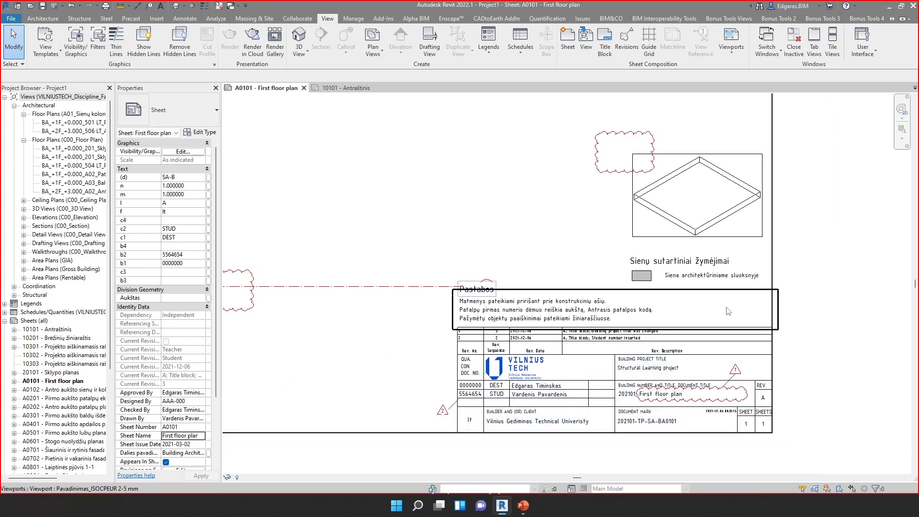
pyautogui.scroll(4, 723, 389)
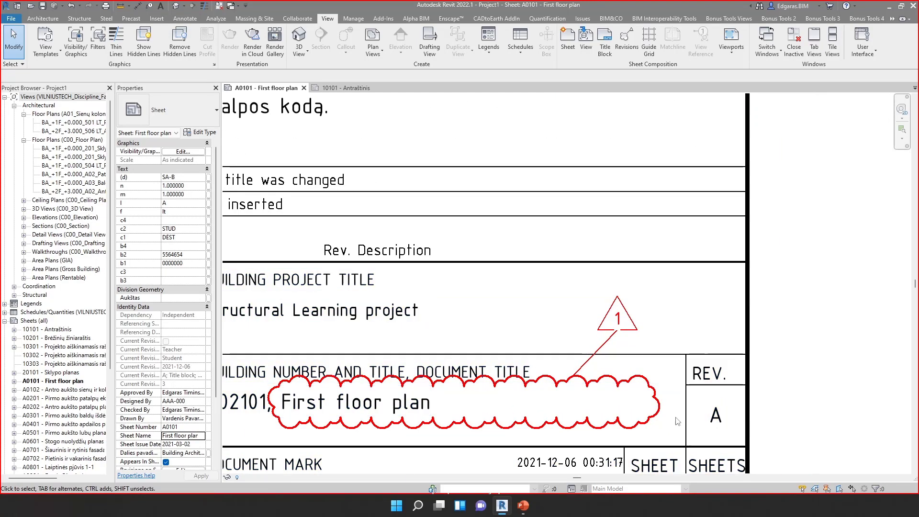
pyautogui.scroll(-4, 716, 421)
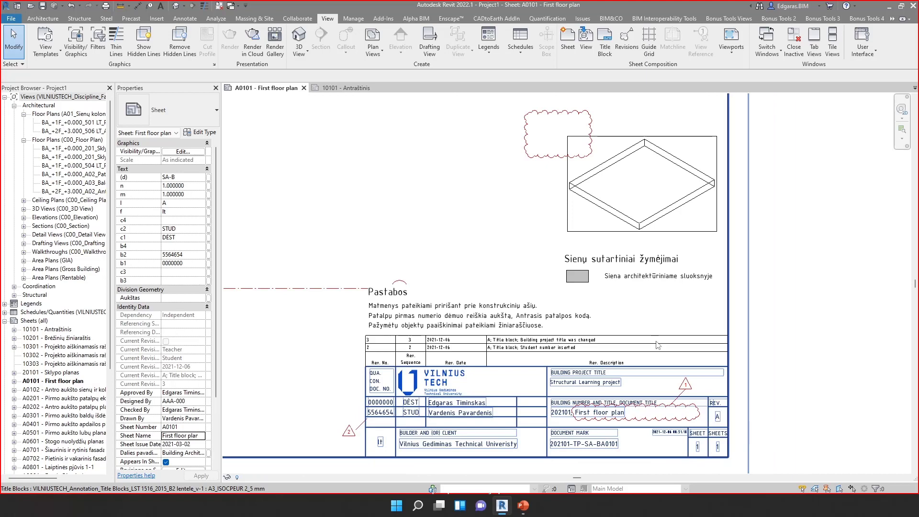
pyautogui.moveTo(535, 226); pyautogui.dragTo(486, 265, button='middle')
pyautogui.scroll(-3, 485, 264)
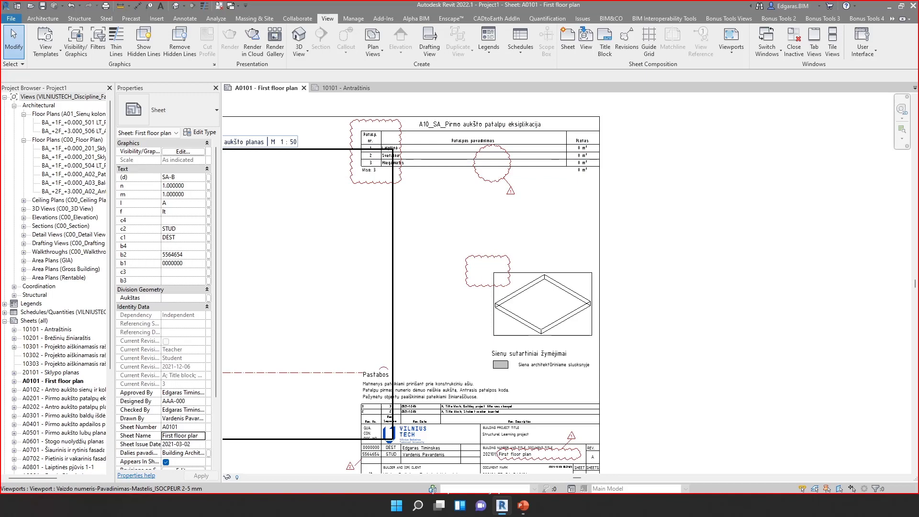
pyautogui.hotkey('alt', 'Tab')
pyautogui.click(332, 331)
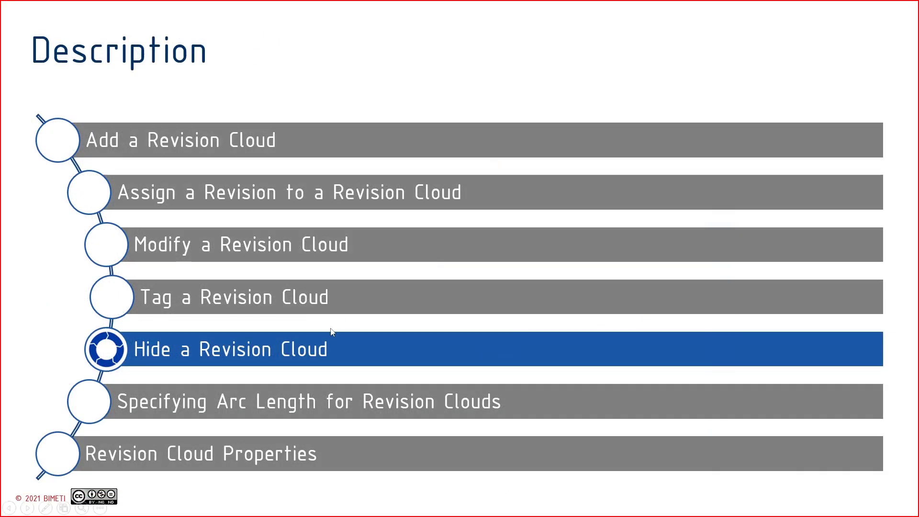
pyautogui.click(263, 382)
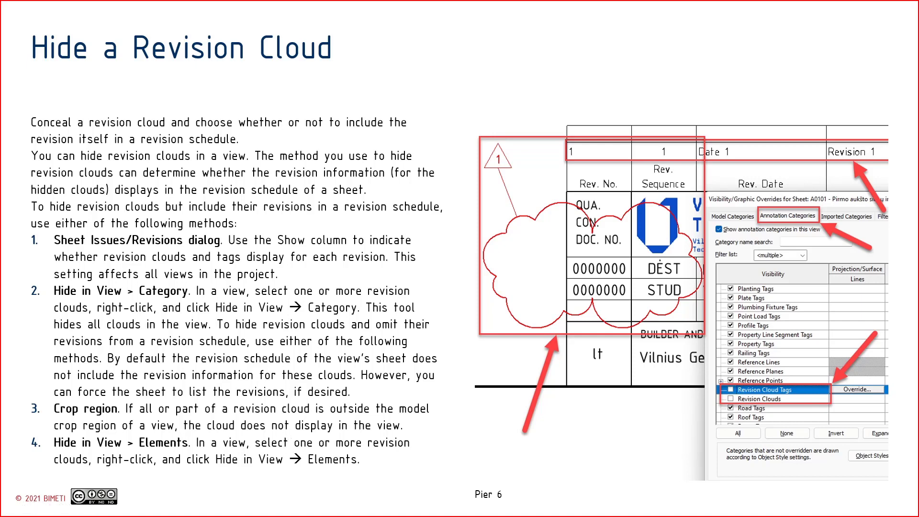
pyautogui.hotkey('alt', 'Tab')
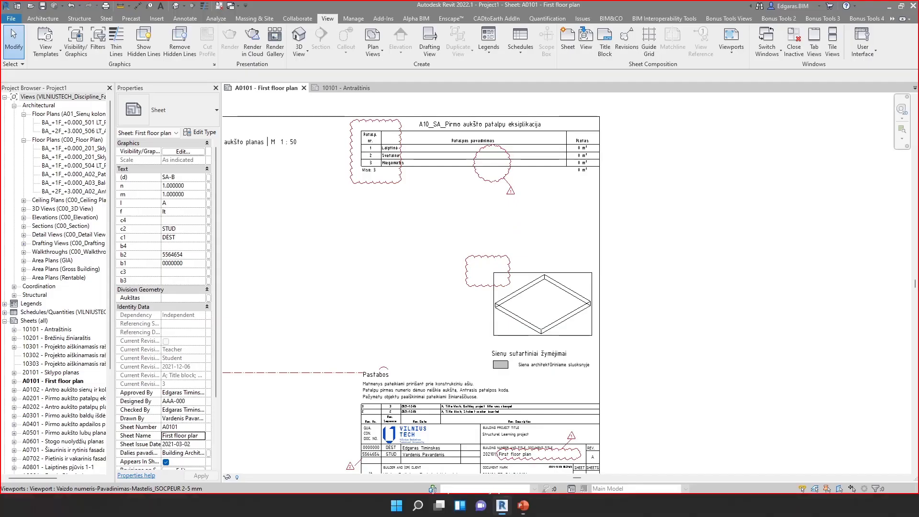
pyautogui.click(477, 289)
pyautogui.moveTo(476, 289); pyautogui.dragTo(521, 255, button='middle')
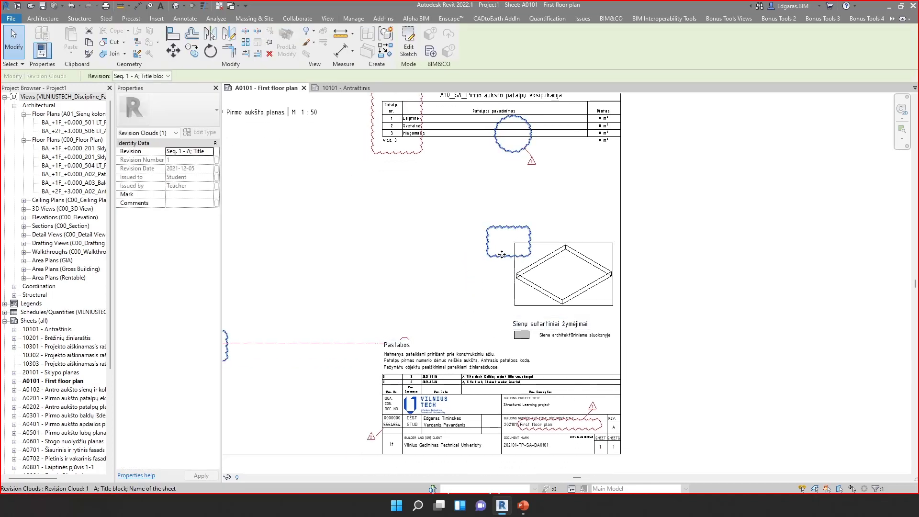
pyautogui.rightClick(500, 254)
pyautogui.moveTo(569, 57)
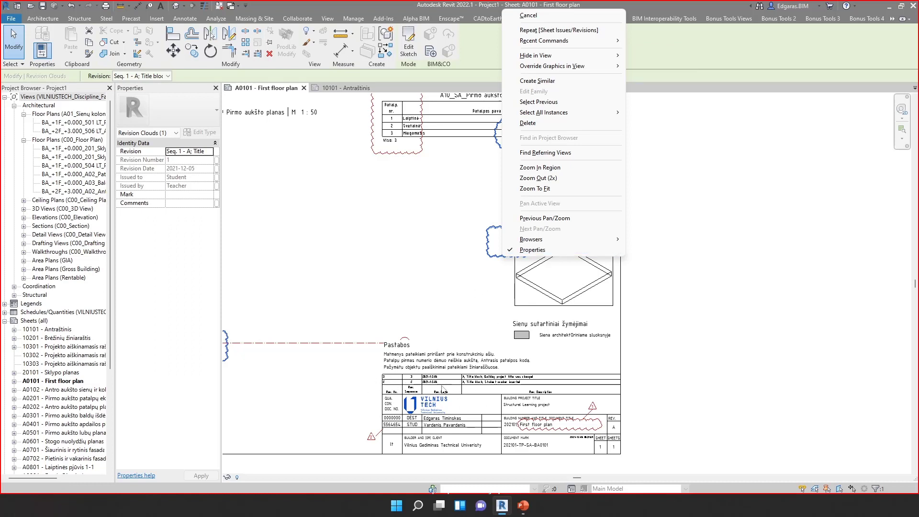
pyautogui.click(312, 415)
pyautogui.click(309, 424)
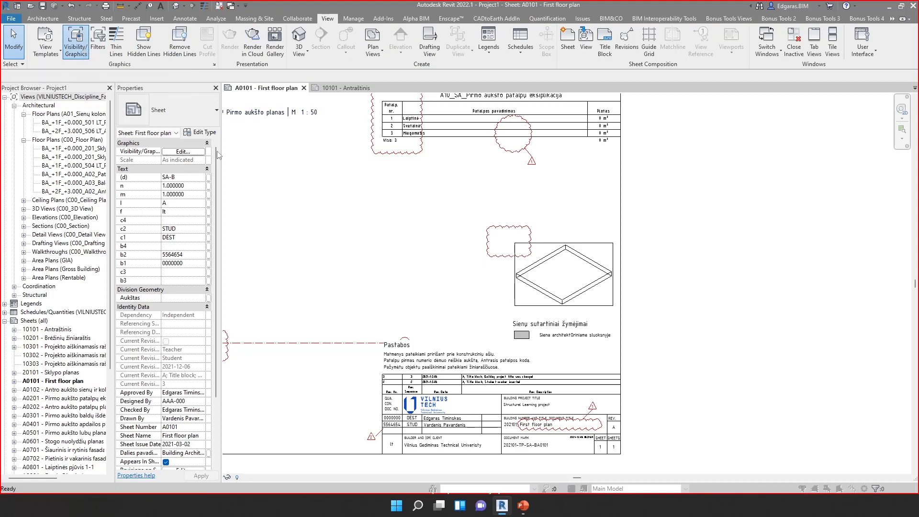
# With VG, uncheck Revision Clouds under Annotation Categories, hiding the sheet's clouds
pyautogui.press('v')
pyautogui.press('g')
pyautogui.click(335, 147)
pyautogui.click(315, 259)
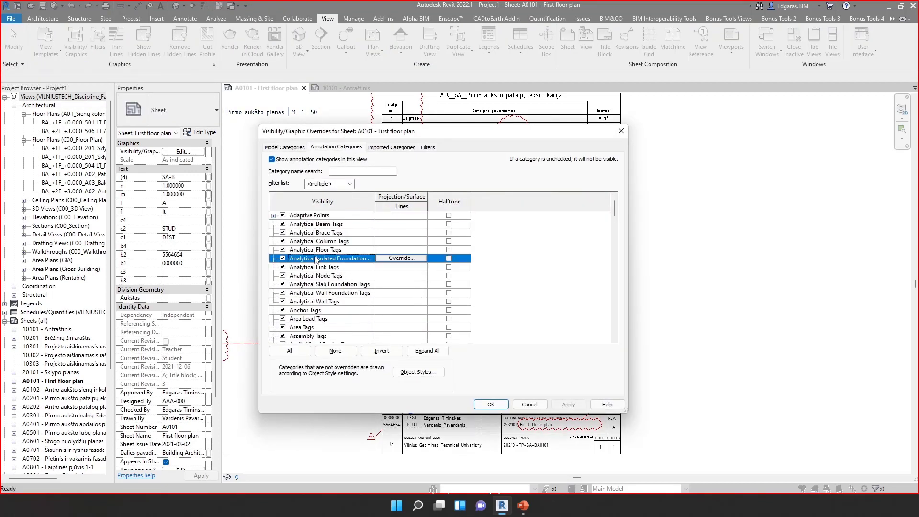
pyautogui.scroll(-10, 316, 268)
pyautogui.click(309, 320)
pyautogui.scroll(-2, 306, 331)
pyautogui.scroll(-2, 304, 333)
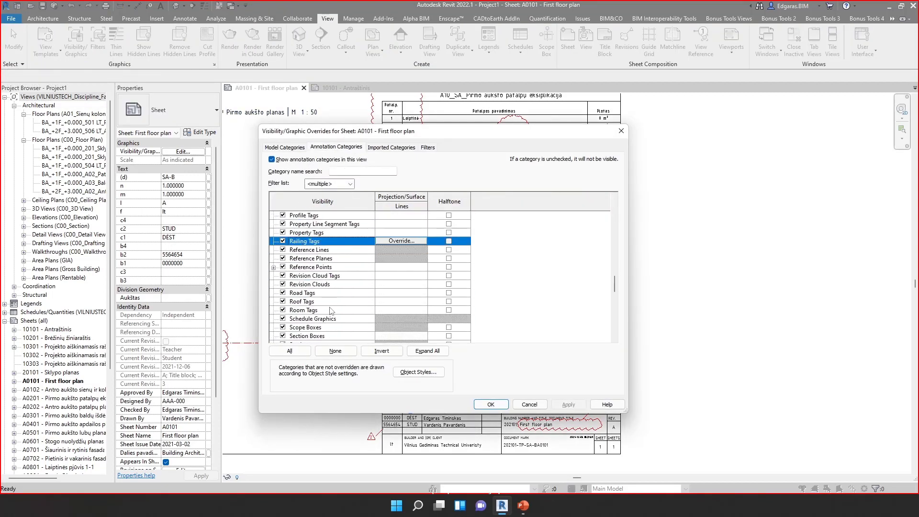
pyautogui.click(320, 285)
pyautogui.click(282, 284)
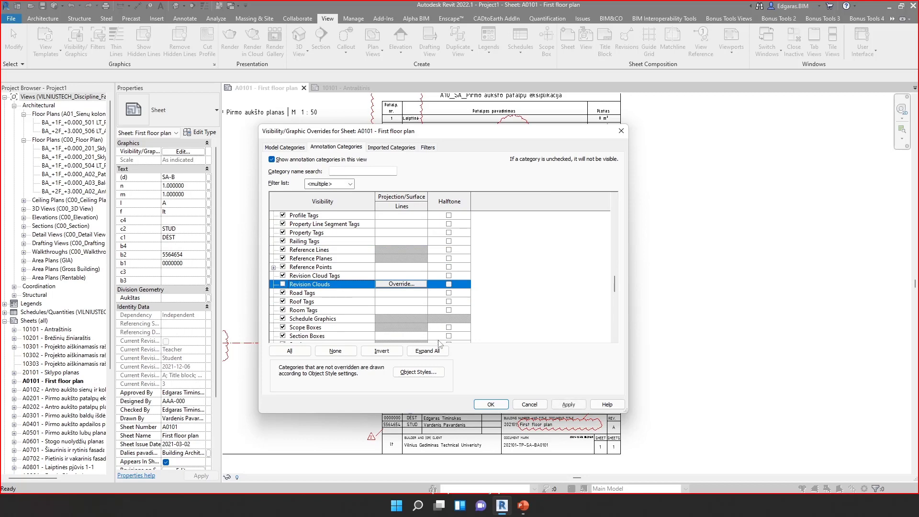
pyautogui.click(491, 404)
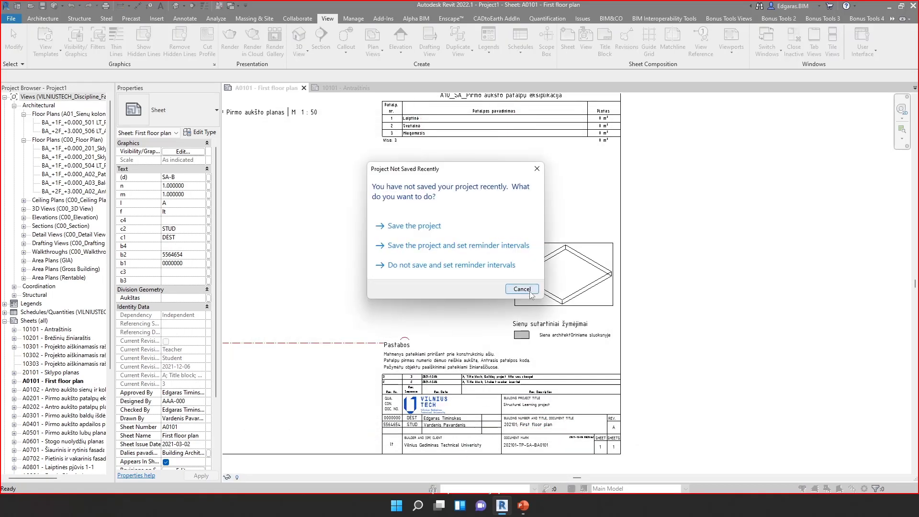
# Dismiss the save reminder without saving and cancel the active command
pyautogui.click(516, 284)
pyautogui.scroll(3, 450, 378)
pyautogui.scroll(3, 450, 379)
pyautogui.scroll(-2, 478, 380)
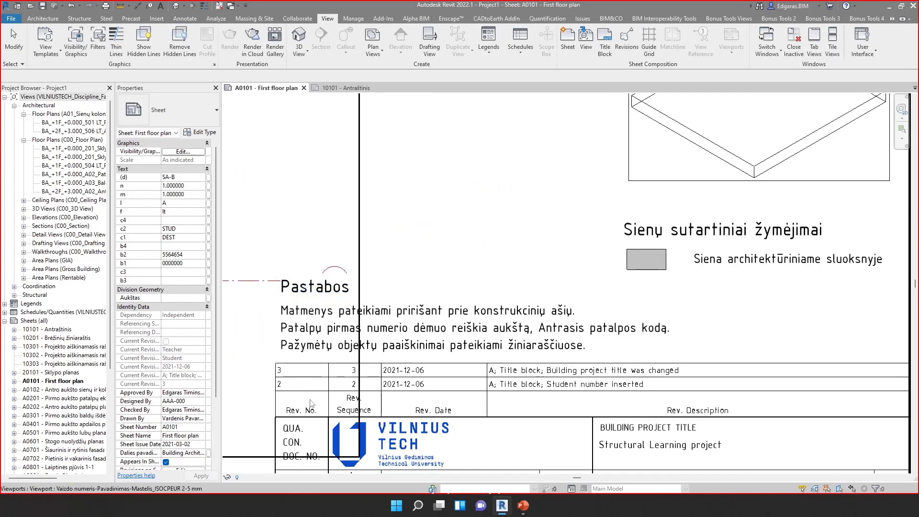
pyautogui.press('Escape')
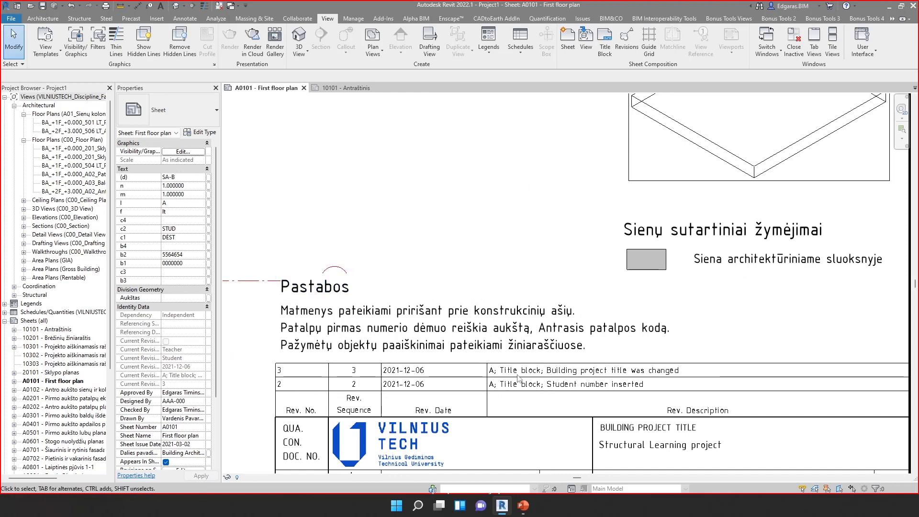
pyautogui.scroll(-4, 538, 386)
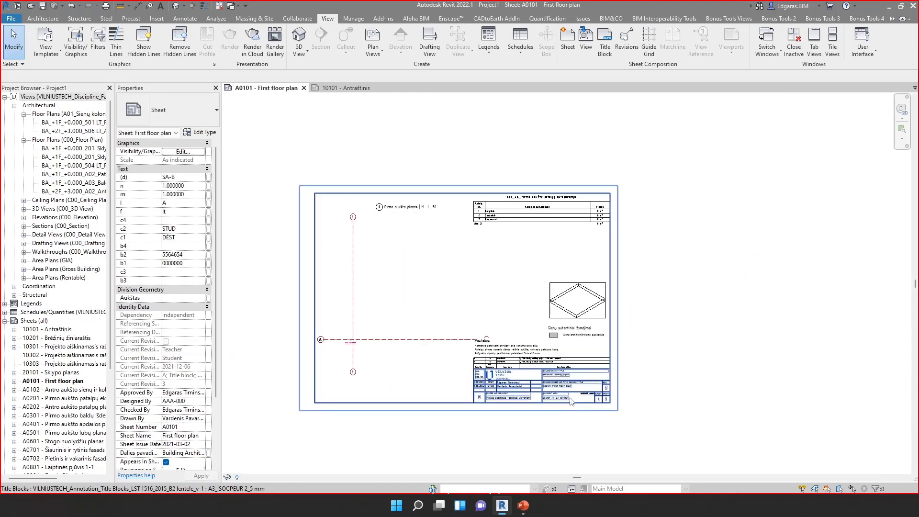
pyautogui.scroll(5, 573, 287)
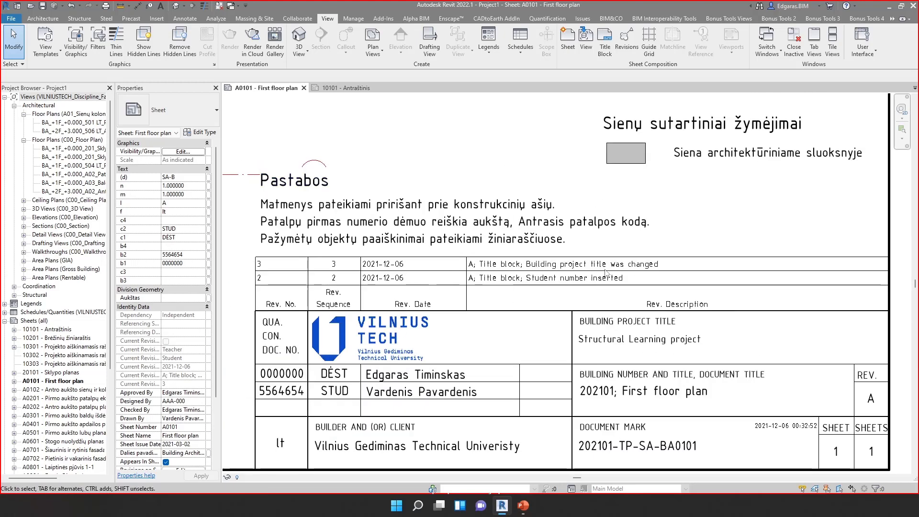
pyautogui.scroll(-2, 474, 277)
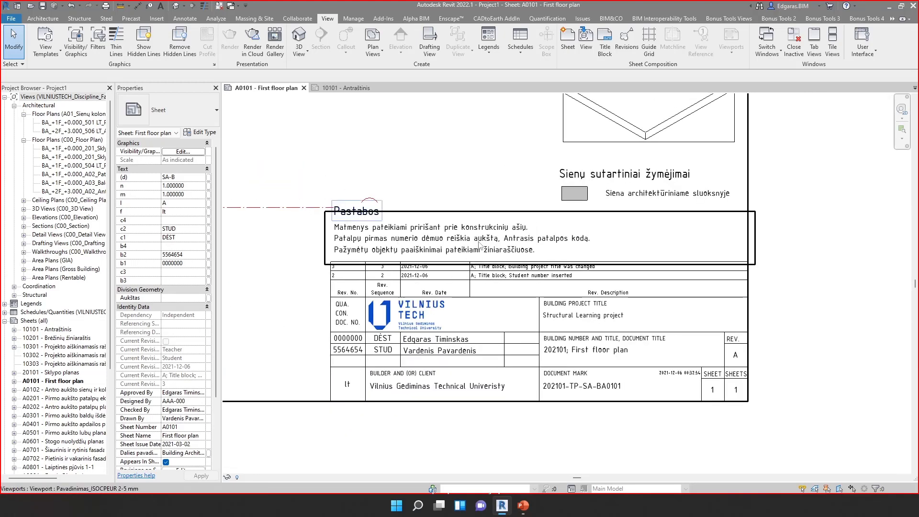
# Re-check Revision Clouds in Annotation Categories and apply so clouds show on A0101
pyautogui.press('v')
pyautogui.press('v')
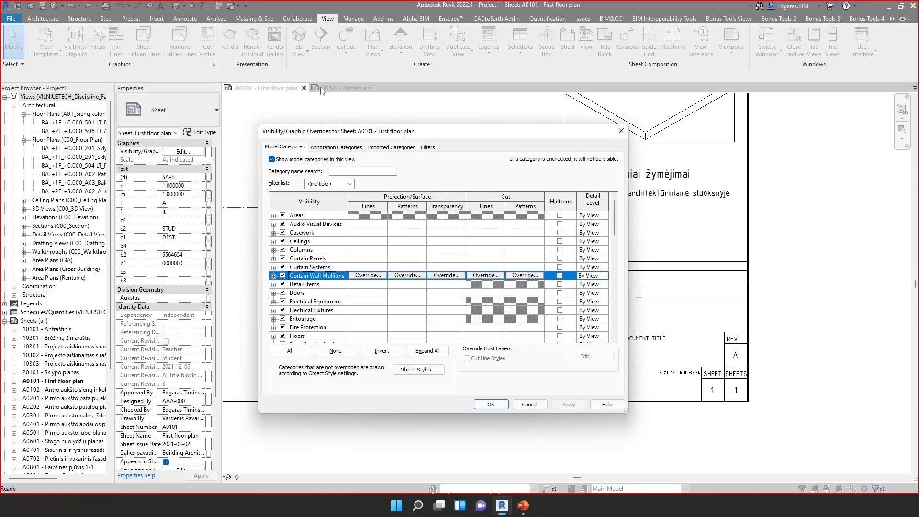
pyautogui.click(346, 149)
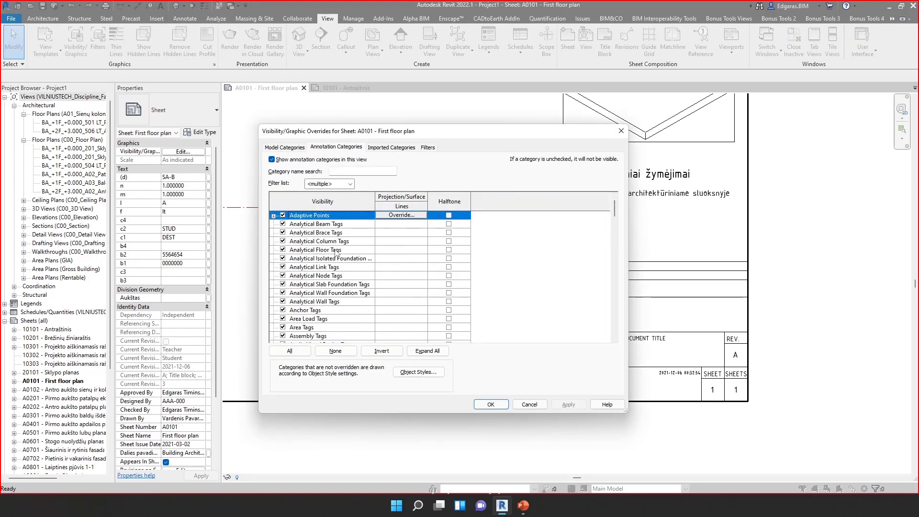
pyautogui.click(335, 254)
pyautogui.scroll(-5, 337, 287)
pyautogui.click(335, 318)
pyautogui.scroll(-2, 334, 312)
pyautogui.scroll(-1, 333, 312)
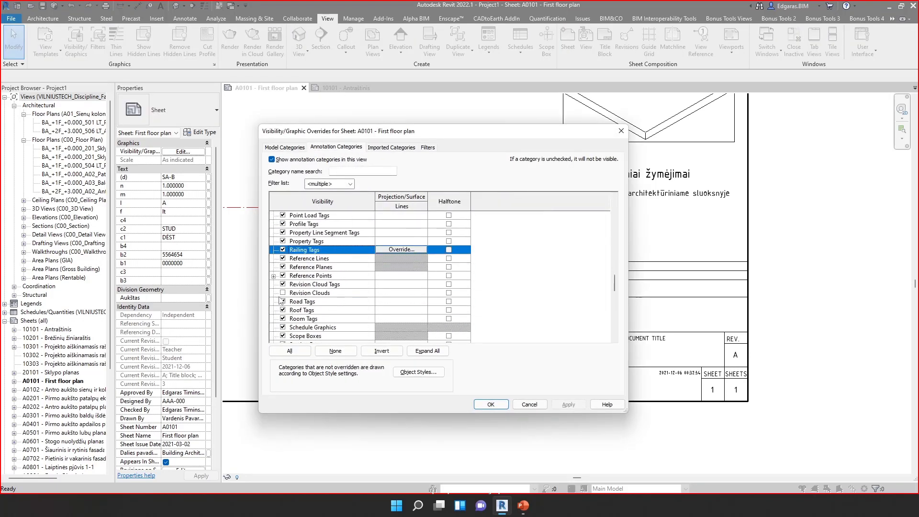
pyautogui.click(282, 293)
pyautogui.click(490, 404)
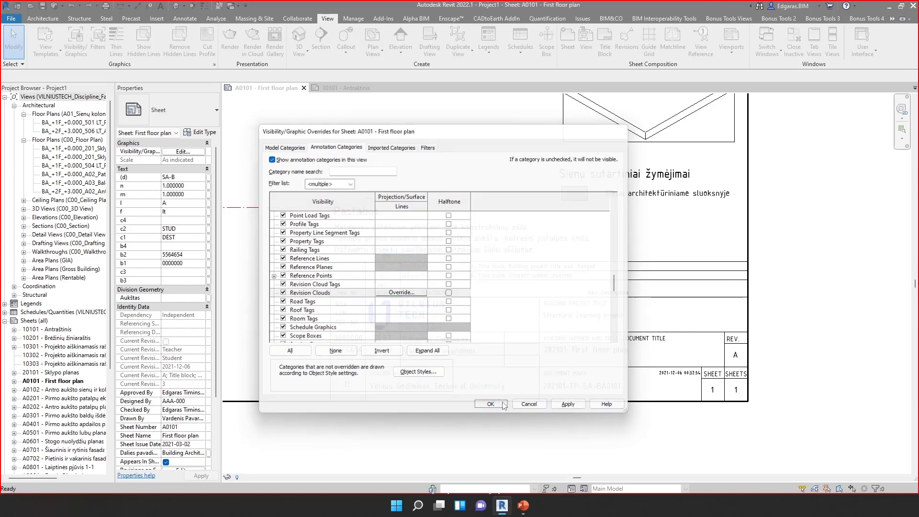
pyautogui.click(631, 55)
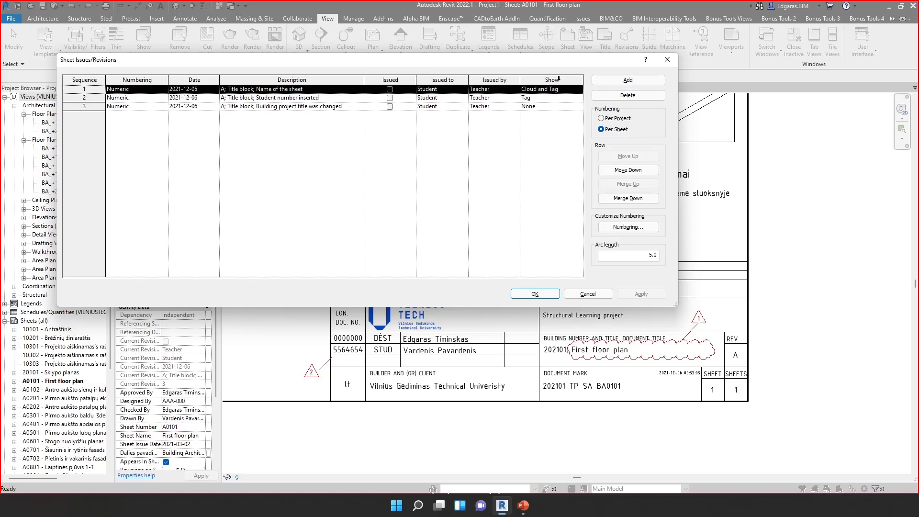
pyautogui.click(558, 96)
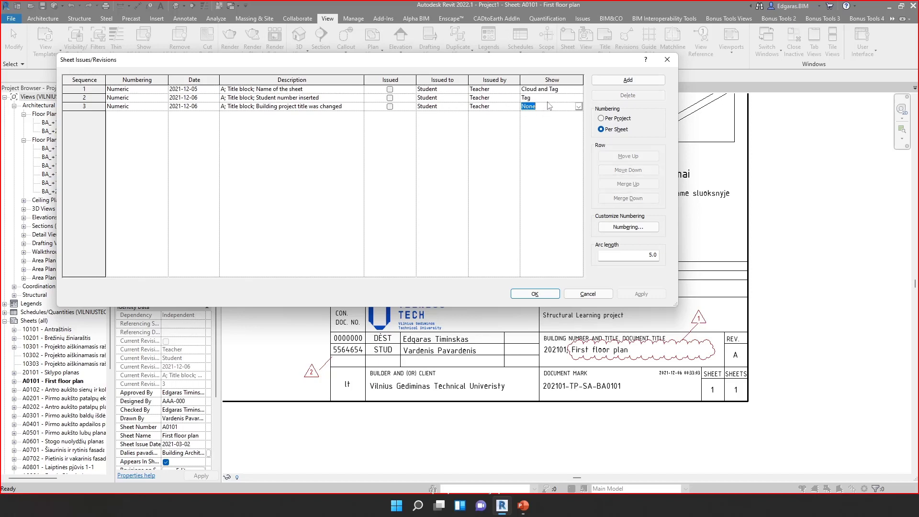
pyautogui.click(565, 90)
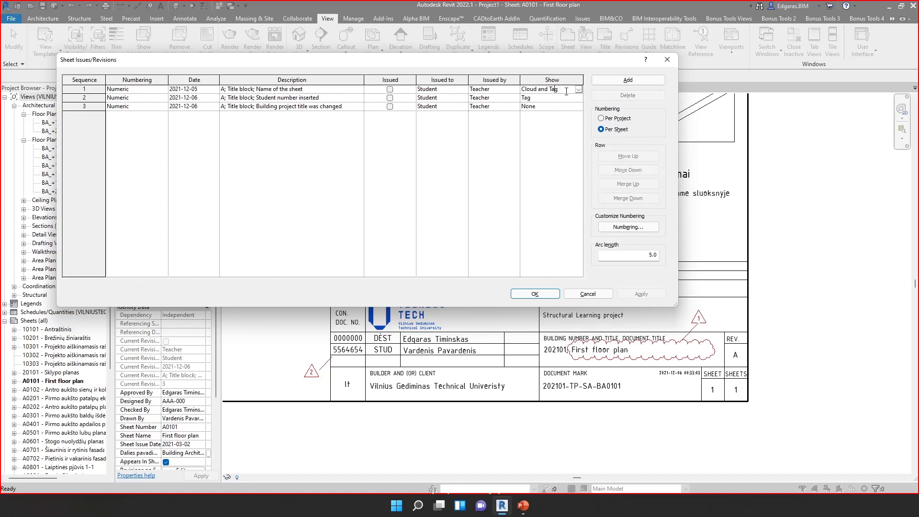
pyautogui.click(541, 97)
pyautogui.click(548, 107)
pyautogui.click(535, 294)
pyautogui.scroll(3, 316, 354)
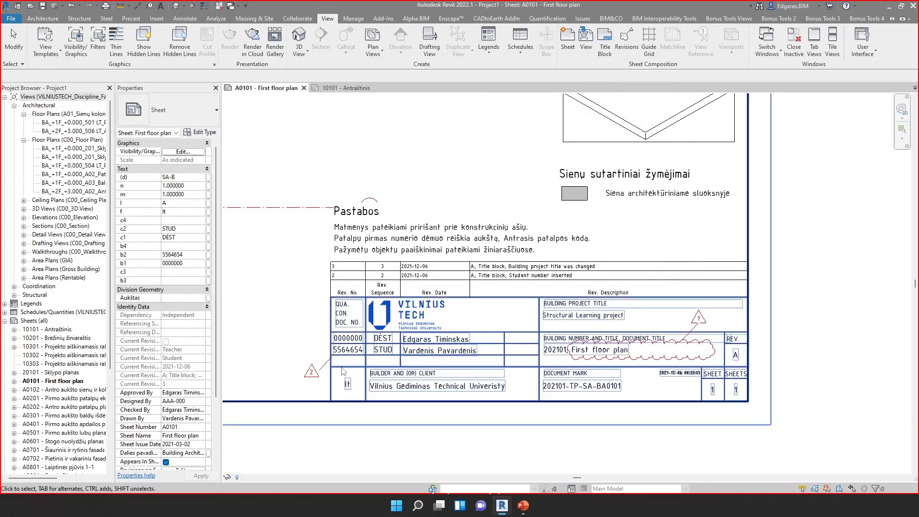
pyautogui.moveTo(699, 362); pyautogui.dragTo(462, 366, button='middle')
pyautogui.click(689, 370)
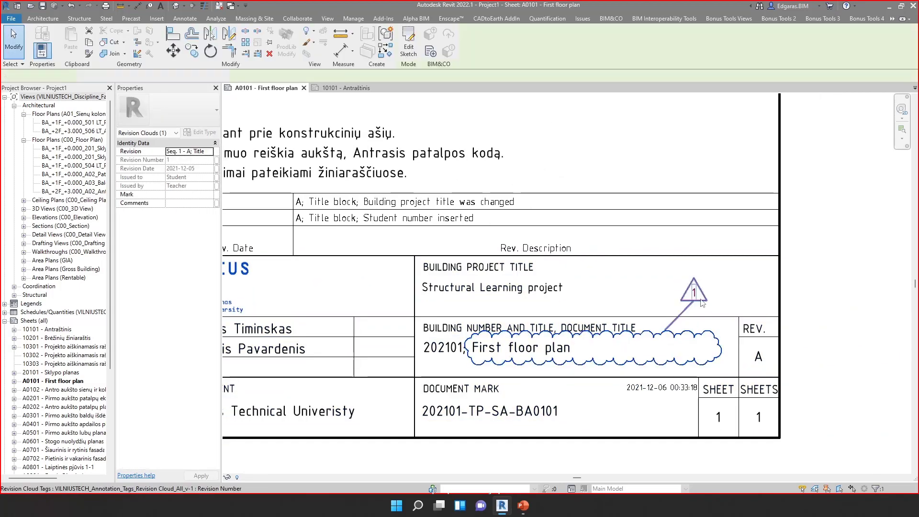
pyautogui.moveTo(502, 341); pyautogui.dragTo(796, 301, button='middle')
pyautogui.click(309, 348)
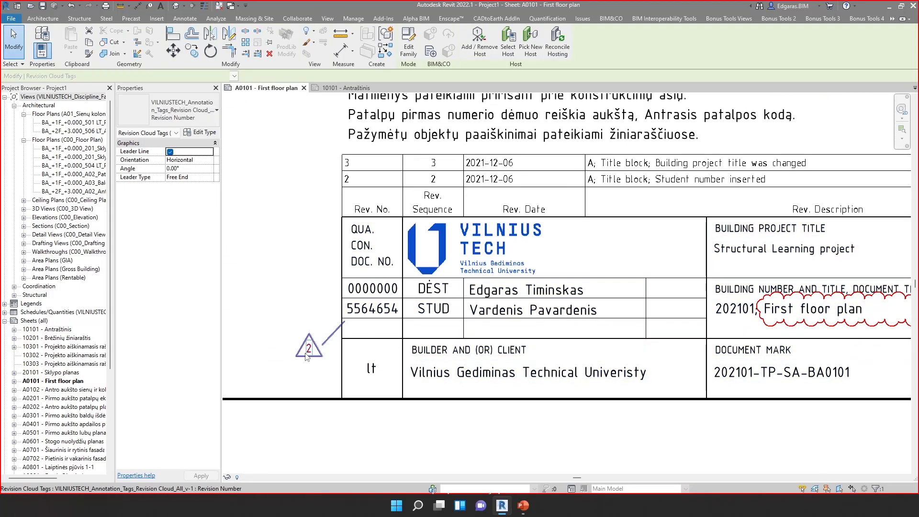
pyautogui.click(371, 321)
pyautogui.moveTo(847, 263); pyautogui.dragTo(588, 294, button='middle')
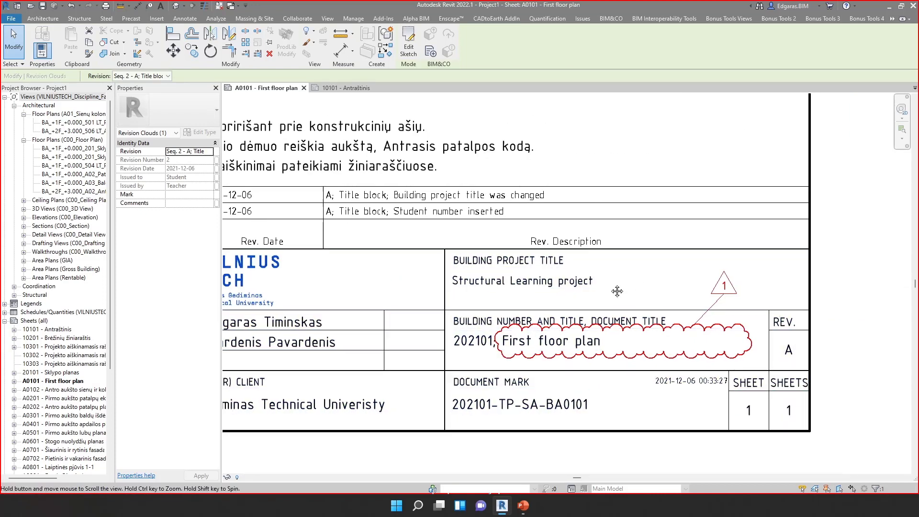
pyautogui.moveTo(637, 260); pyautogui.dragTo(569, 269, button='middle')
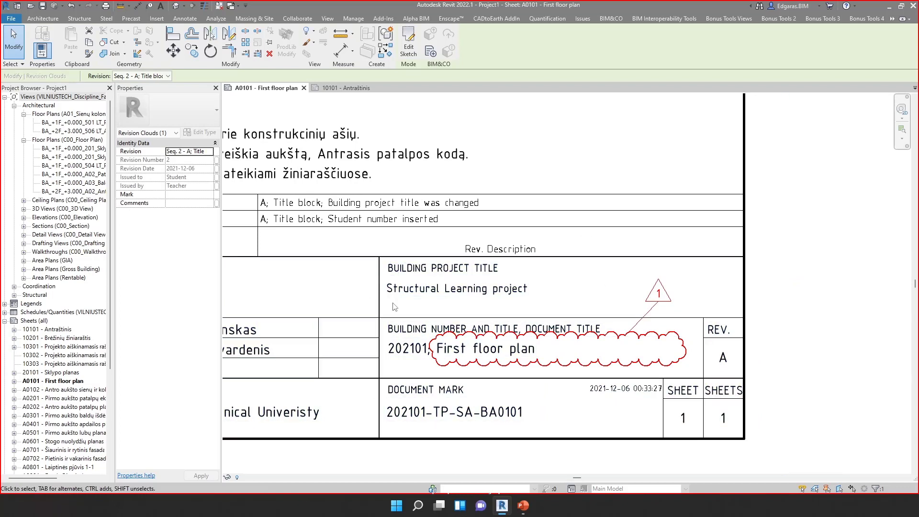
pyautogui.press('Escape')
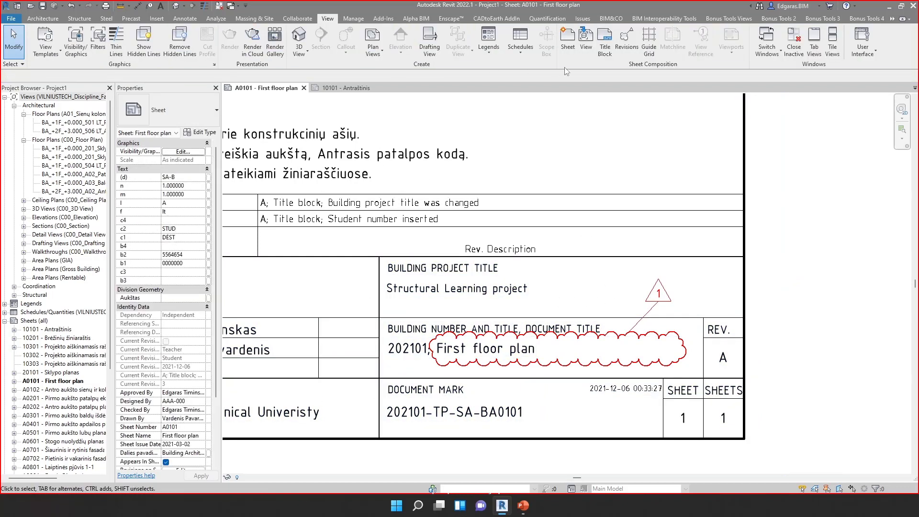
pyautogui.click(627, 47)
pyautogui.click(575, 106)
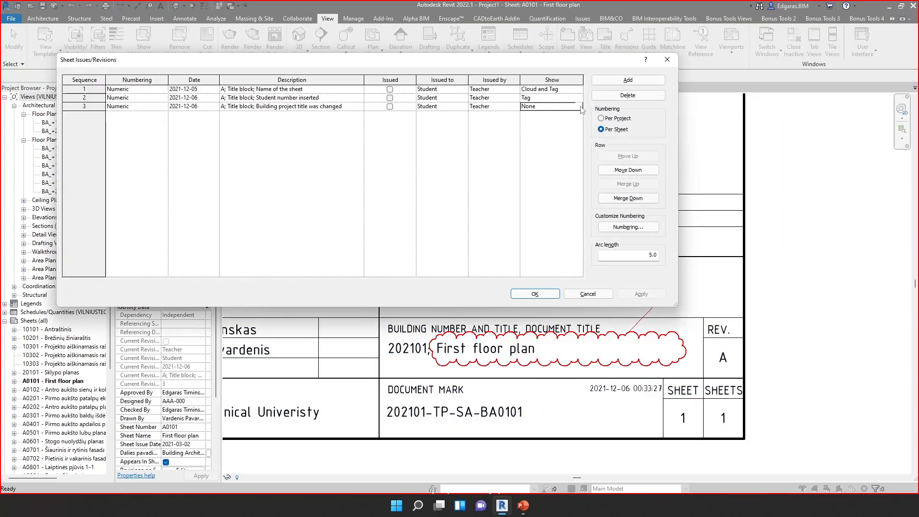
pyautogui.click(579, 106)
pyautogui.click(538, 129)
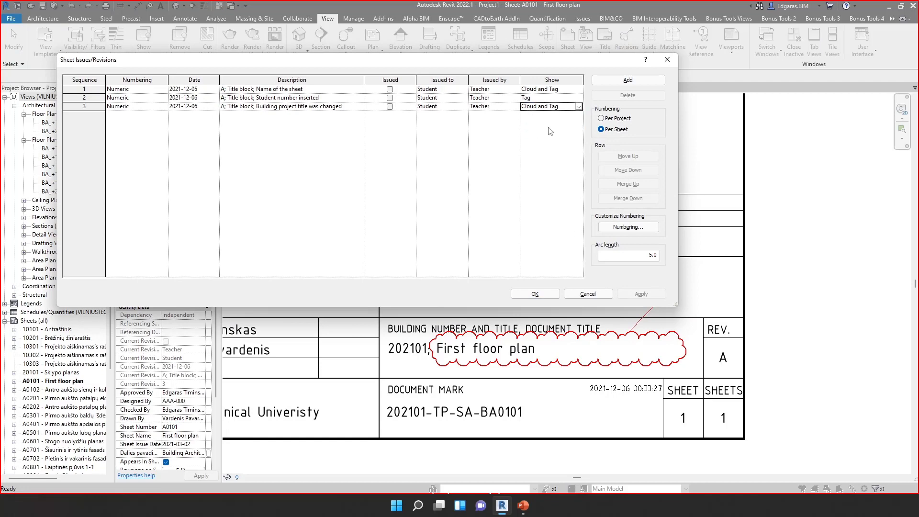
pyautogui.click(546, 295)
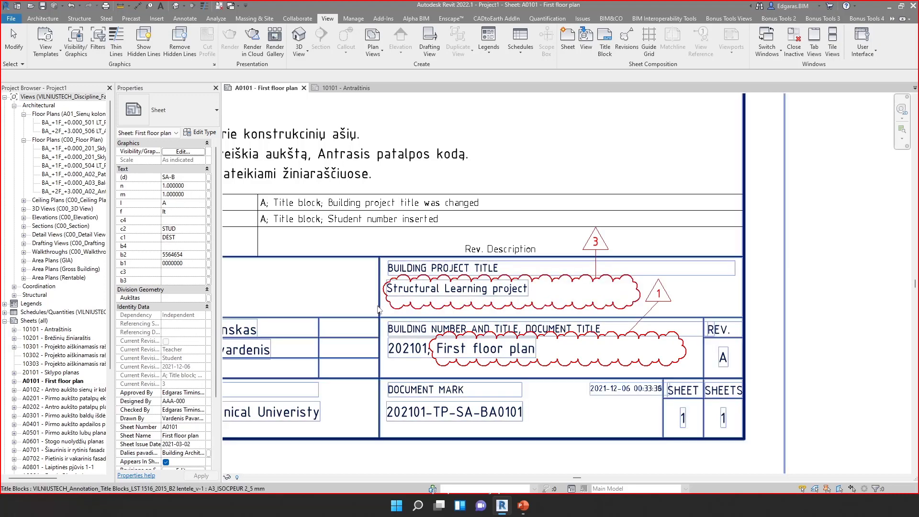
pyautogui.click(626, 40)
pyautogui.click(550, 105)
pyautogui.click(578, 106)
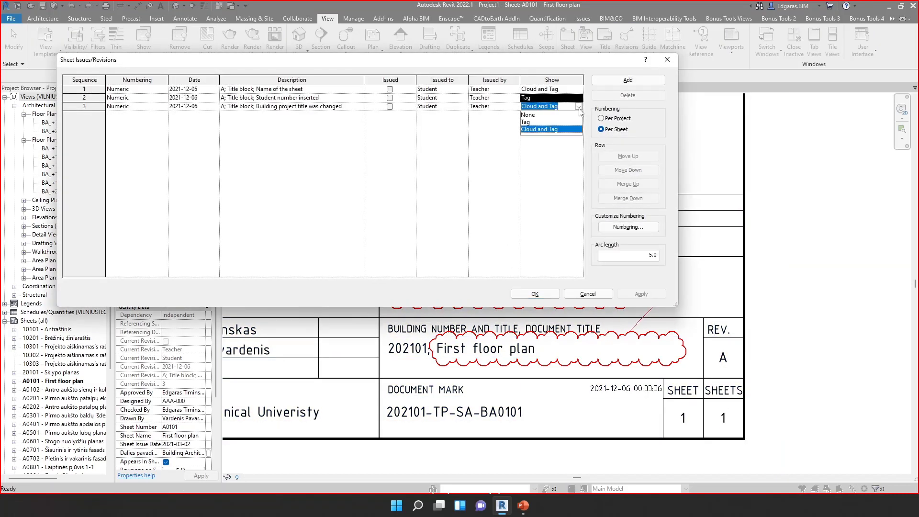
pyautogui.click(579, 106)
pyautogui.click(579, 106)
pyautogui.click(532, 180)
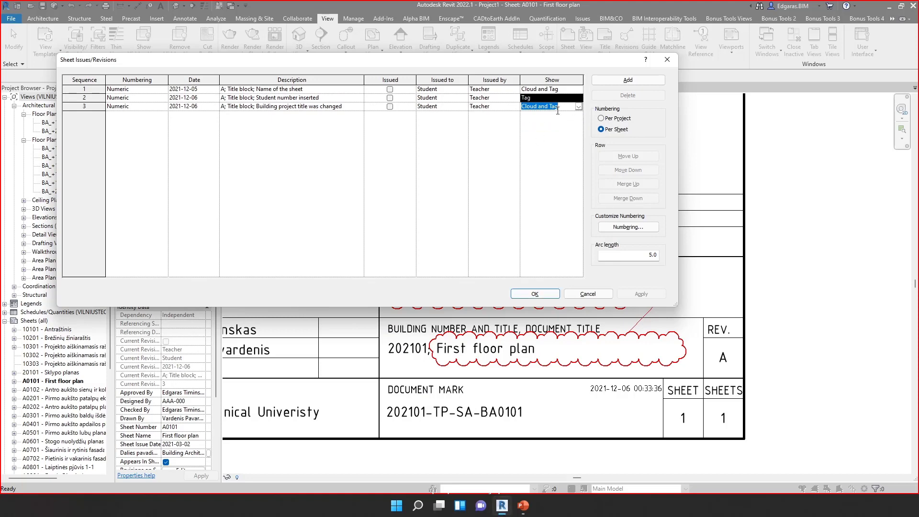
pyautogui.click(578, 107)
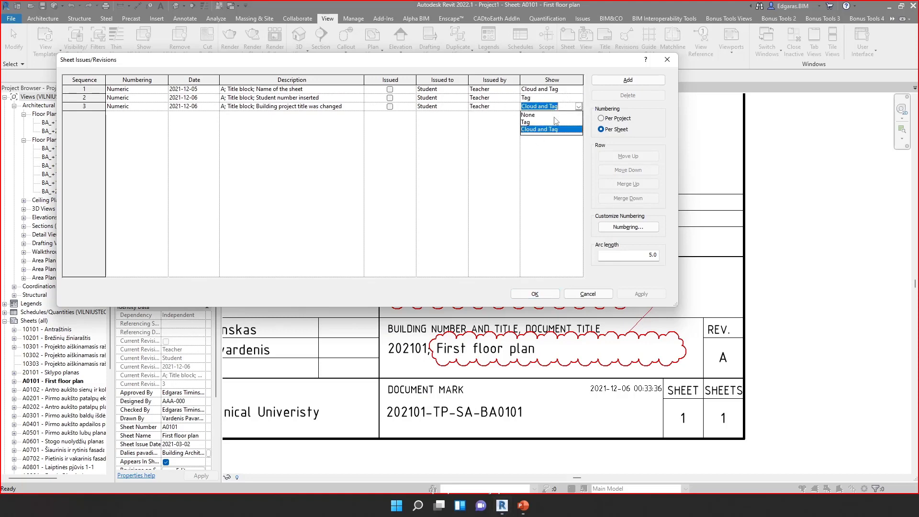
pyautogui.click(547, 121)
pyautogui.click(535, 294)
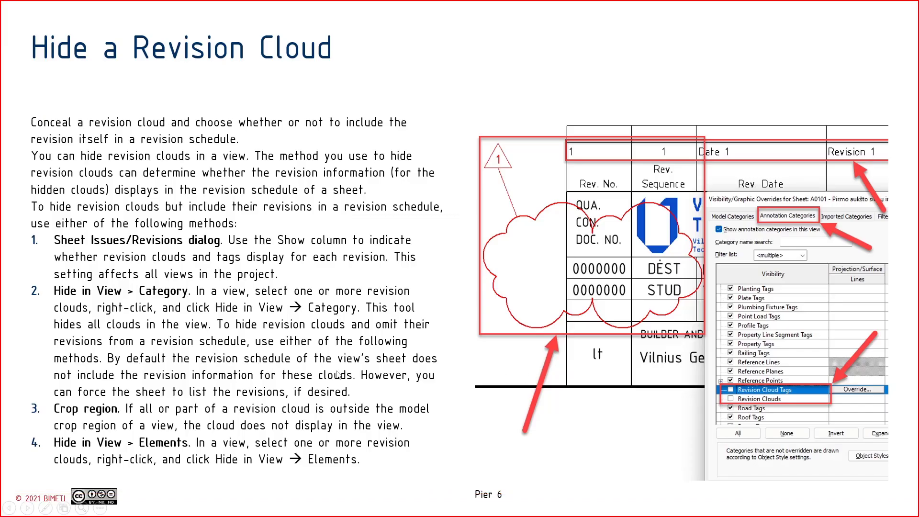
# Advance the slideshow two slides to the arc length slide, then switch back to Revit
pyautogui.press('Right')
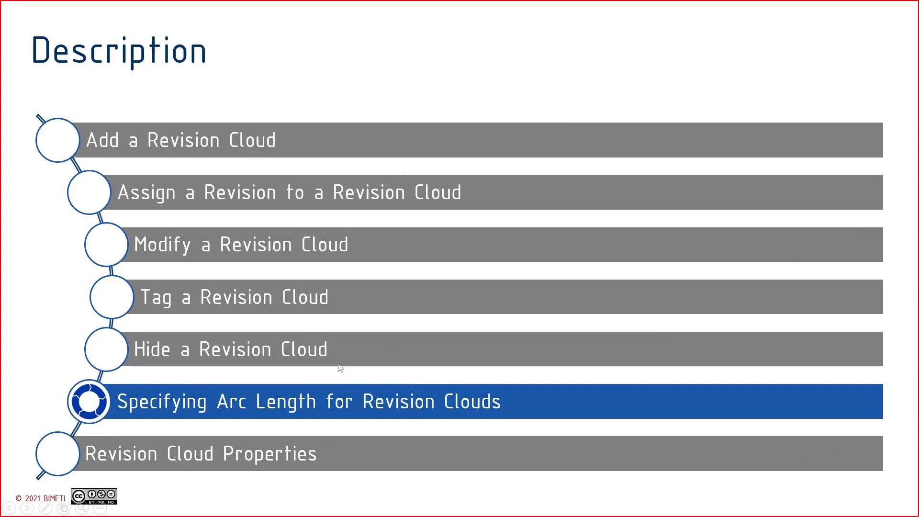
pyautogui.press('Right')
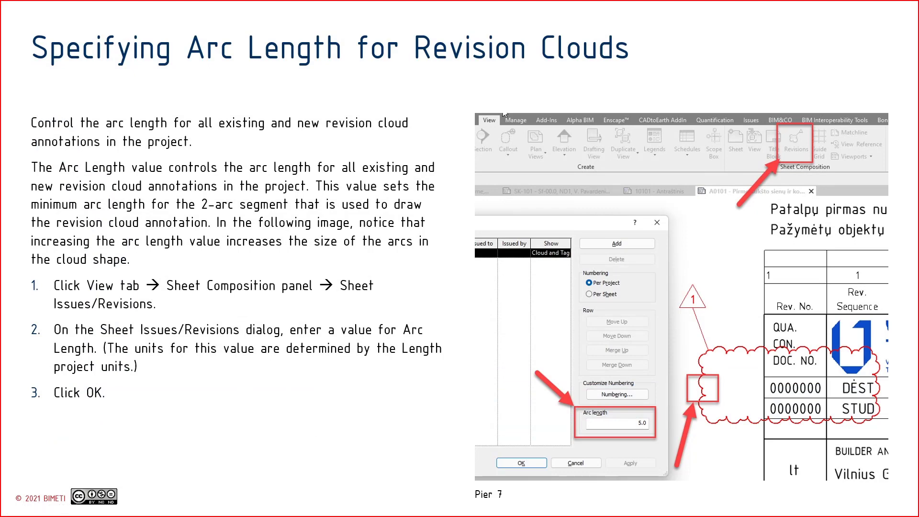
pyautogui.hotkey('alt', 'Tab')
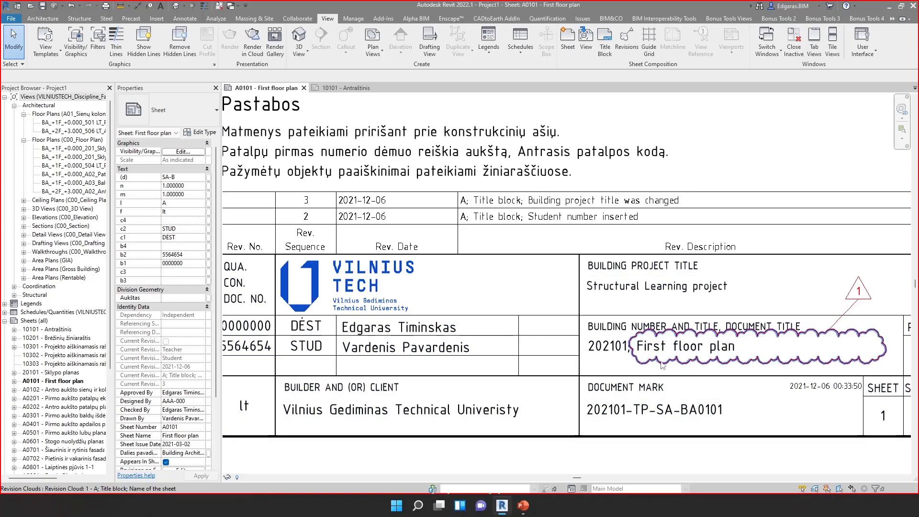
# Set the revision cloud arc length to 2, apply it, and check the sheet
pyautogui.click(625, 56)
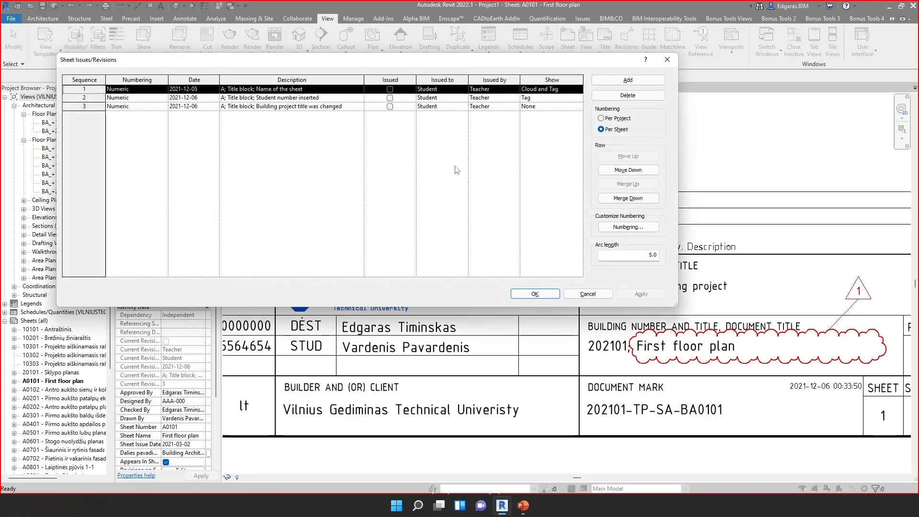
pyautogui.click(638, 256)
pyautogui.write('20')
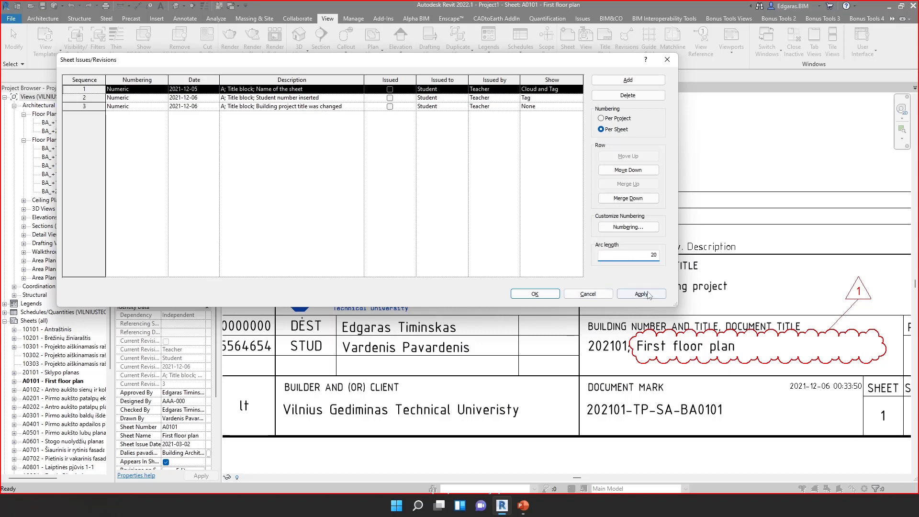
pyautogui.click(640, 294)
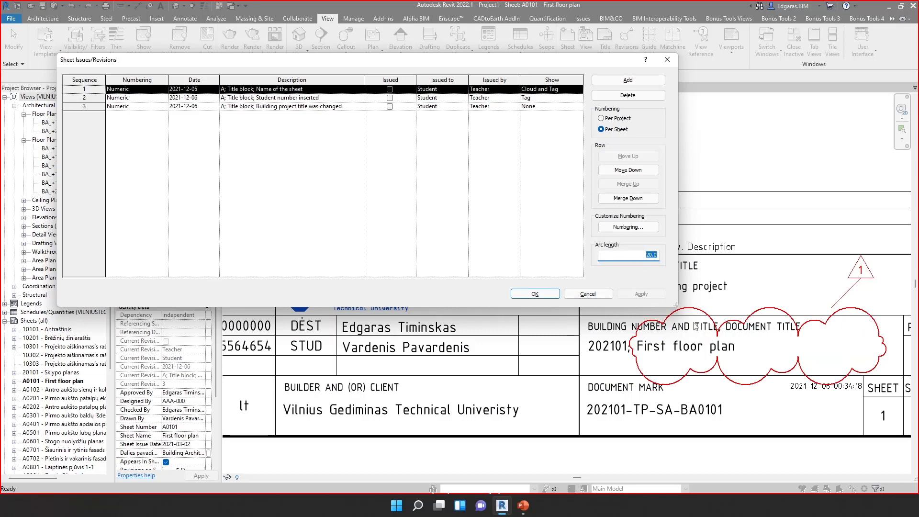
pyautogui.click(534, 294)
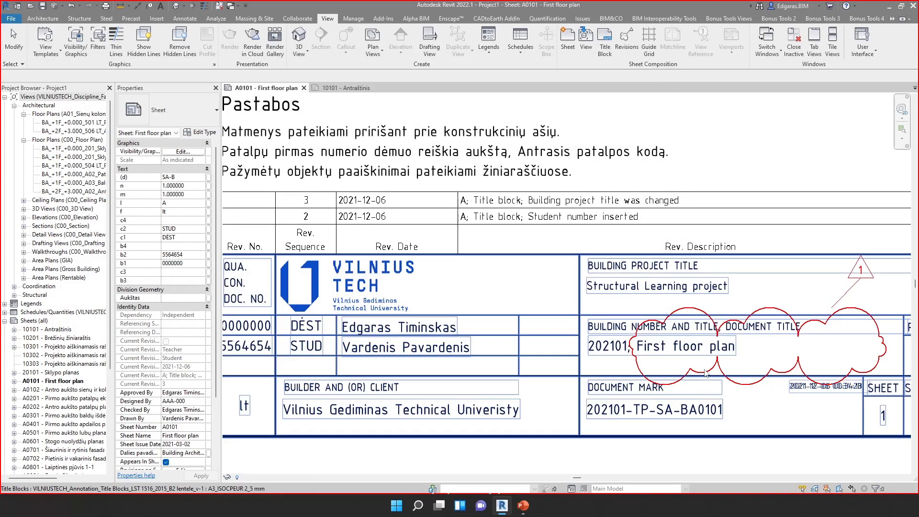
pyautogui.scroll(-5, 705, 372)
pyautogui.scroll(6, 515, 166)
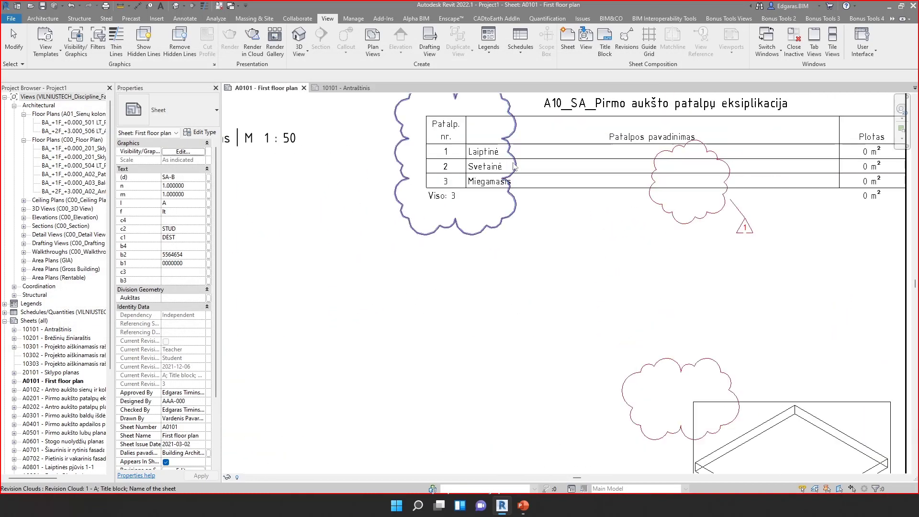
pyautogui.scroll(-4, 550, 153)
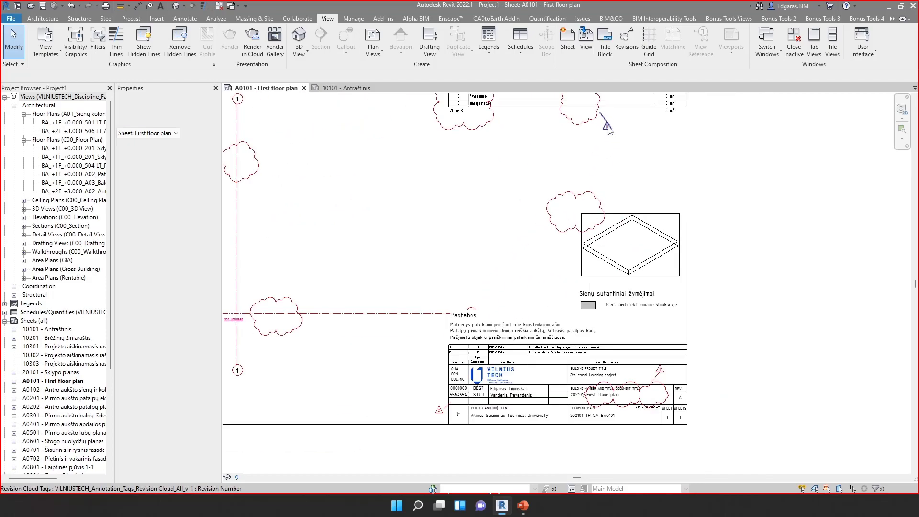
pyautogui.scroll(5, 665, 392)
pyautogui.scroll(-3, 704, 332)
pyautogui.scroll(3, 704, 332)
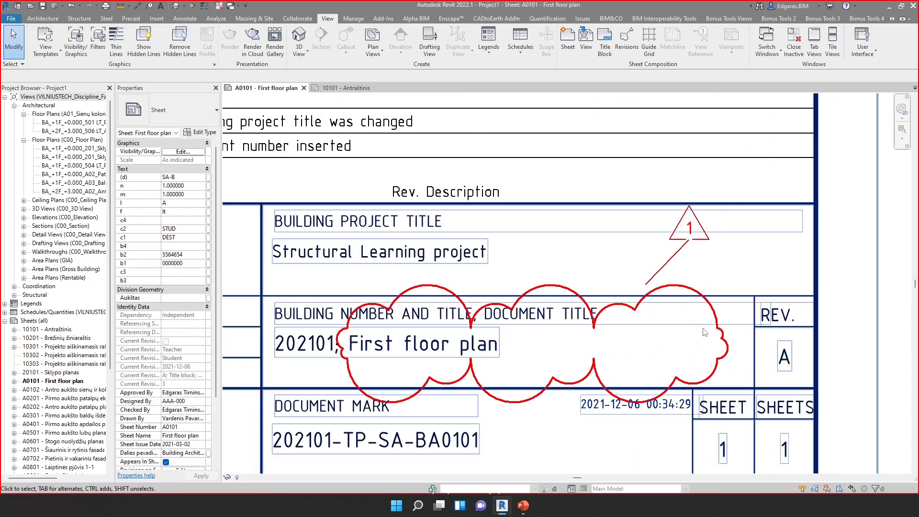
# Change the arc length to 5.0, apply, and pan around to inspect the redrawn clouds
pyautogui.click(633, 51)
pyautogui.moveTo(637, 254); pyautogui.dragTo(674, 259)
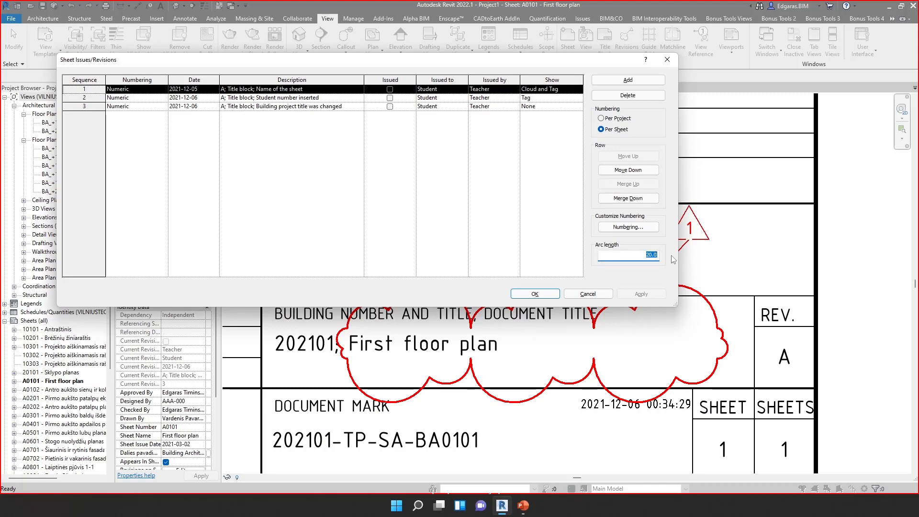
pyautogui.write('5')
pyautogui.click(641, 294)
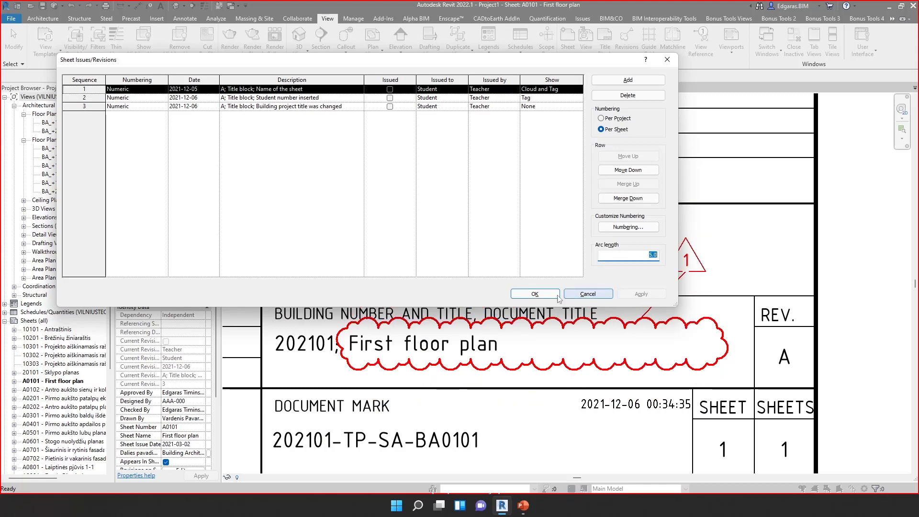
pyautogui.click(535, 294)
pyautogui.scroll(-6, 677, 349)
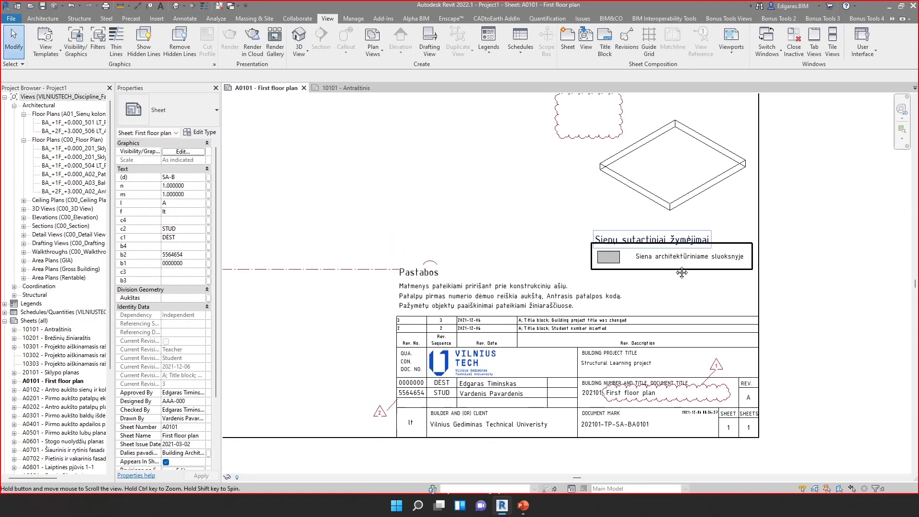
pyautogui.moveTo(604, 268); pyautogui.dragTo(397, 296, button='middle')
pyautogui.scroll(5, 416, 186)
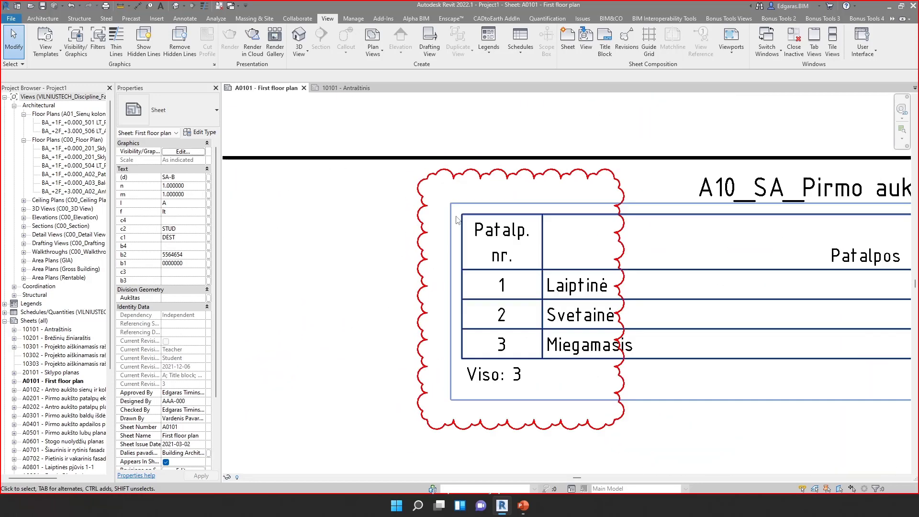
pyautogui.scroll(-3, 423, 179)
pyautogui.scroll(-3, 584, 299)
pyautogui.scroll(2, 598, 359)
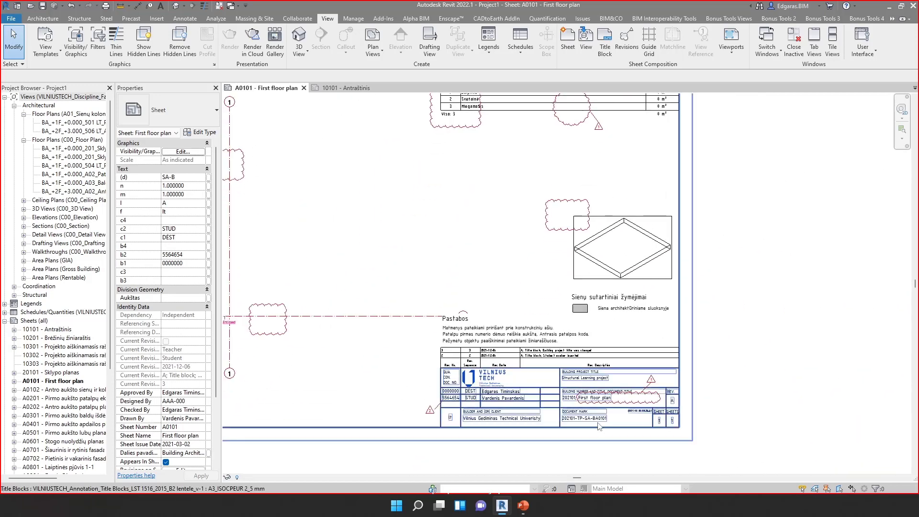
pyautogui.scroll(3, 612, 381)
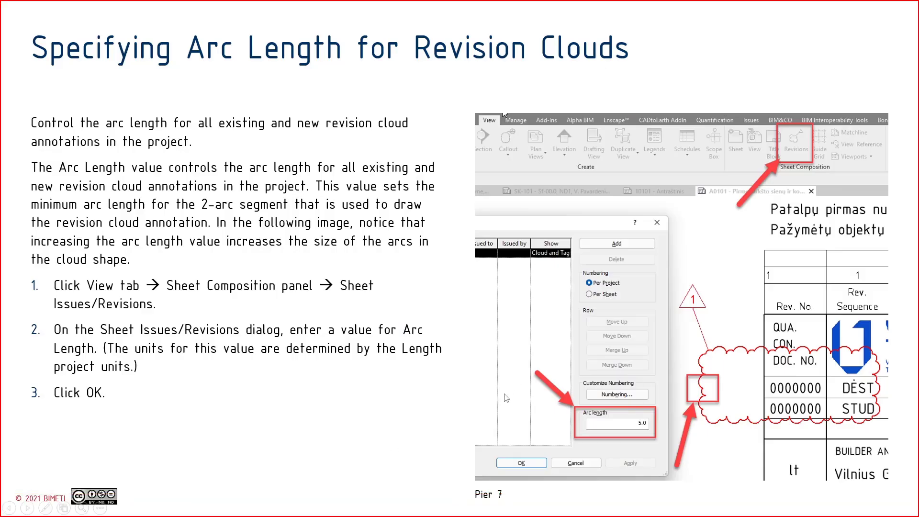
# Advance two slides to Revision Cloud Properties, then switch back to Revit
pyautogui.press('Right')
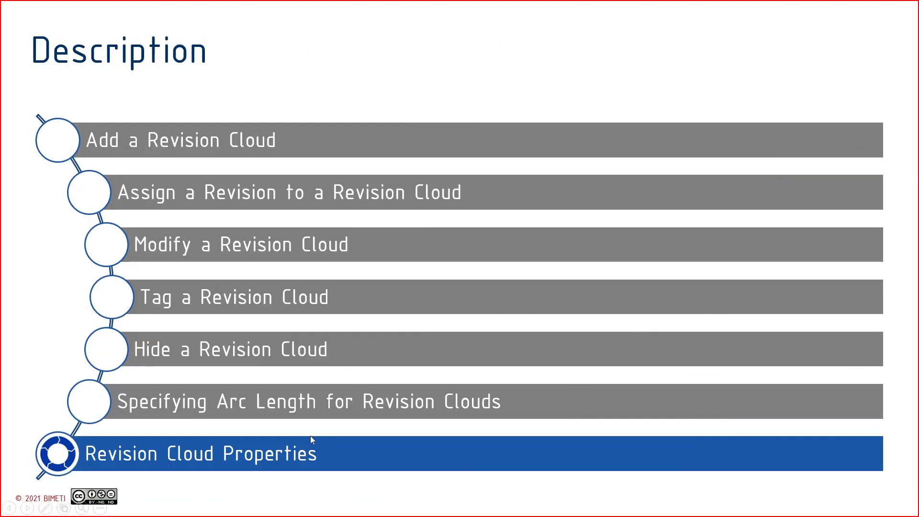
pyautogui.press('Right')
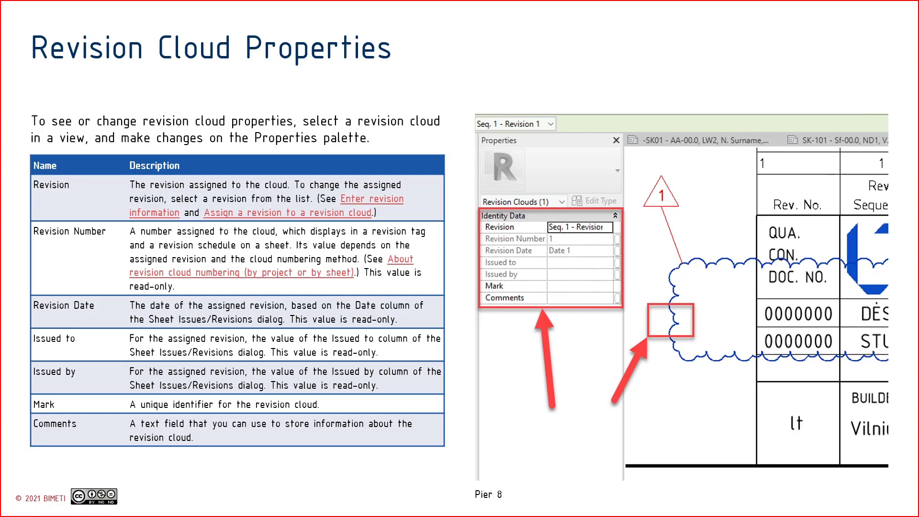
pyautogui.hotkey('alt', 'Tab')
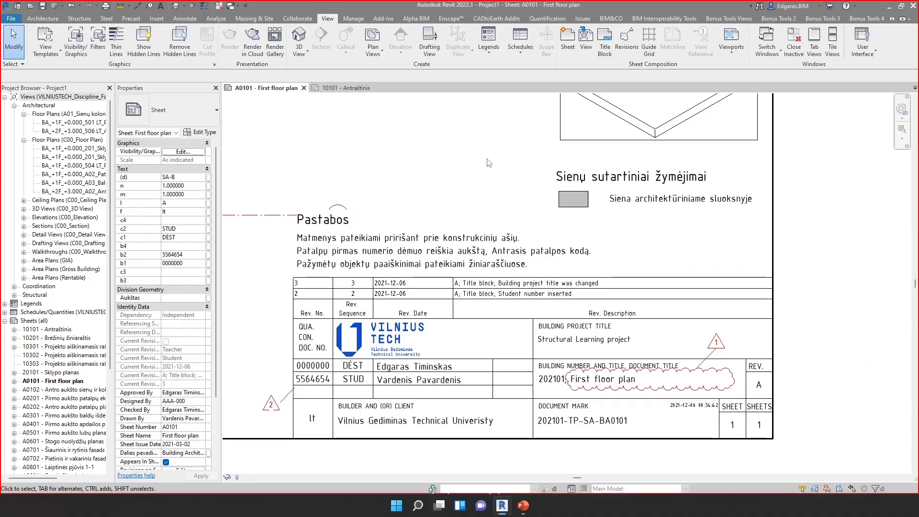
# Open Sheet Issues/Revisions and add new revision rows after revision 3
pyautogui.click(626, 39)
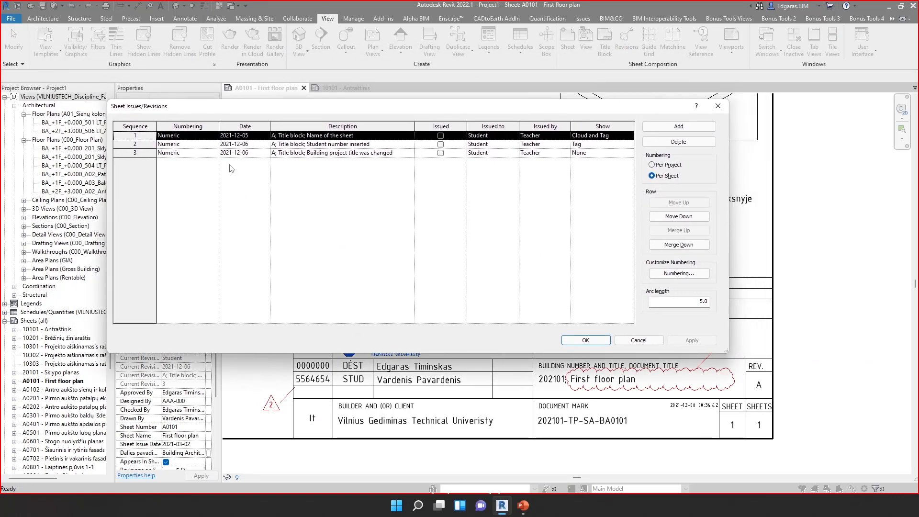
pyautogui.click(126, 153)
pyautogui.click(689, 127)
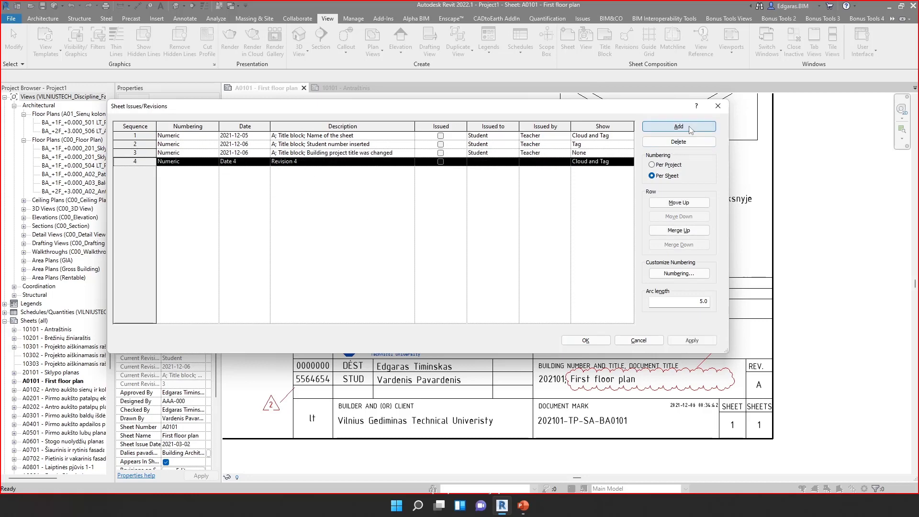
pyautogui.click(689, 126)
pyautogui.click(689, 127)
pyautogui.click(689, 127)
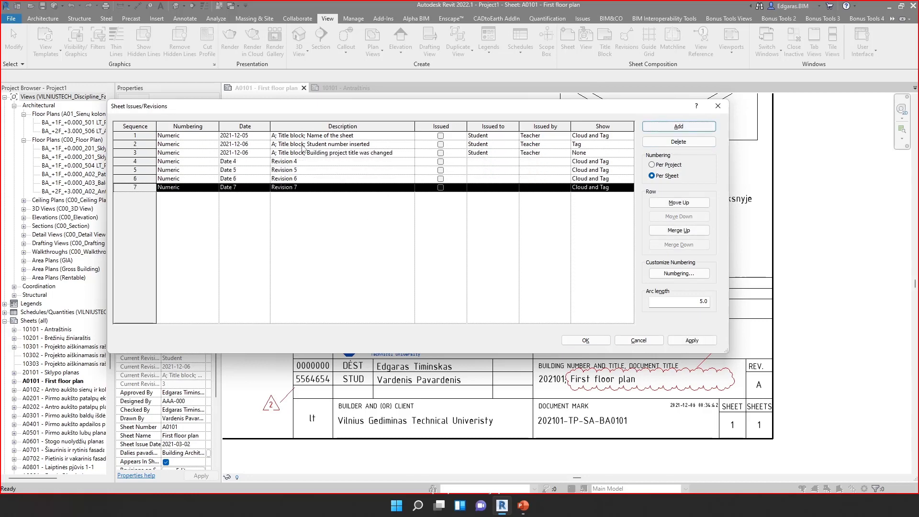
# Date revision 4 as 2021-12-07 and paste that date into the following new revisions
pyautogui.click(257, 153)
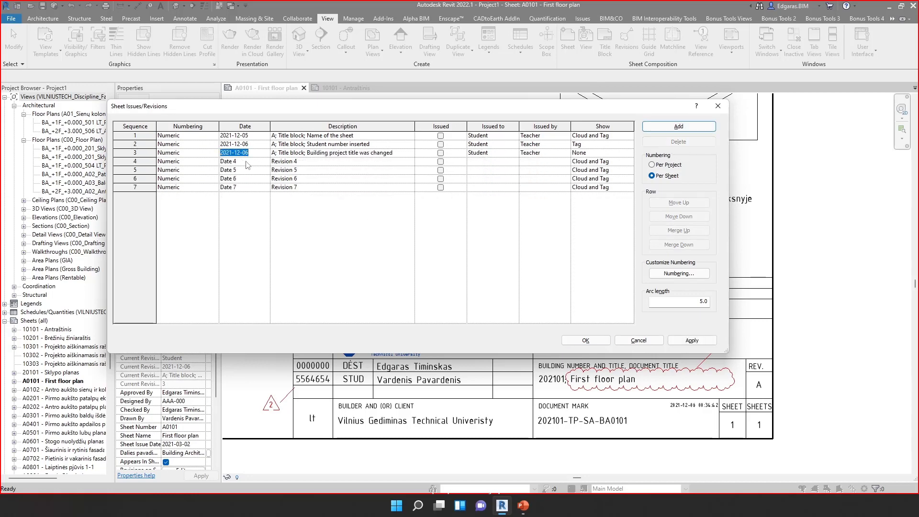
pyautogui.click(248, 162)
pyautogui.write('2021-12-07')
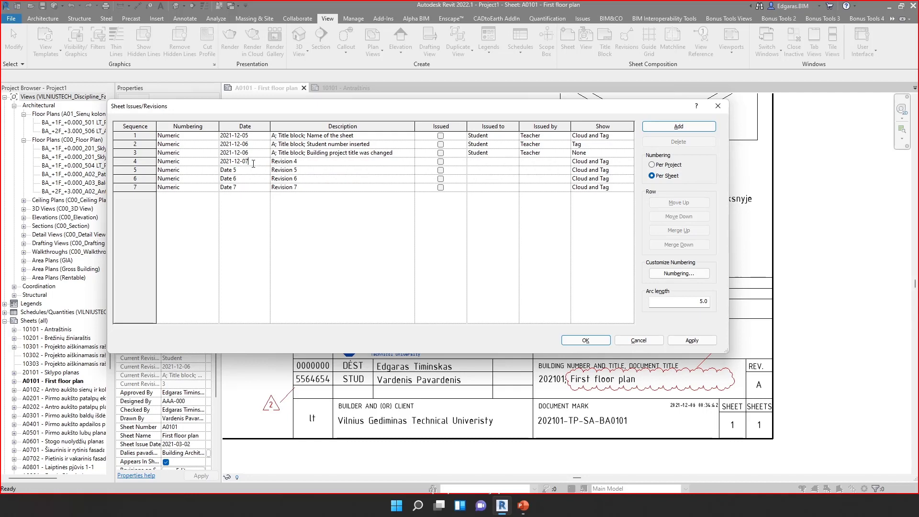
pyautogui.press('Return')
pyautogui.hotkey('ctrl', 'c')
pyautogui.click(261, 170)
pyautogui.hotkey('ctrl', 'v')
pyautogui.click(251, 178)
pyautogui.hotkey('ctrl', 'v')
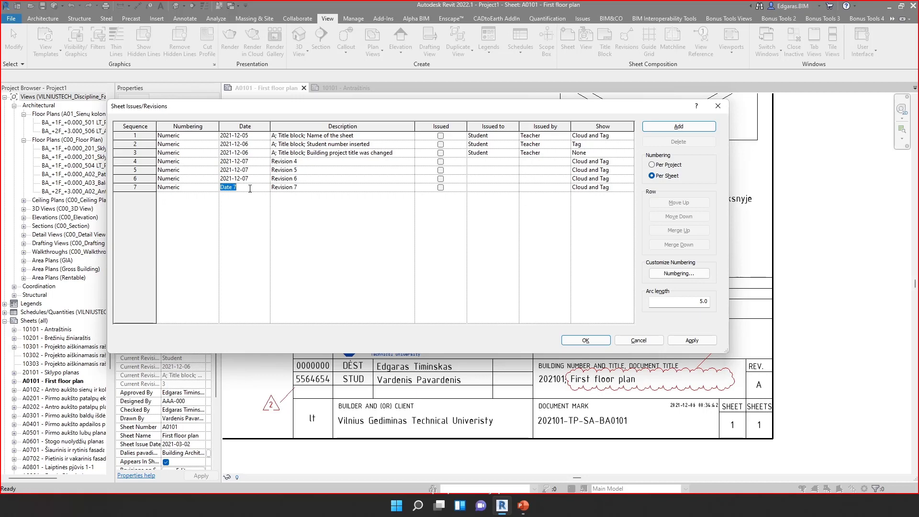
pyautogui.hotkey('ctrl', 'v')
pyautogui.click(317, 162)
# Paste revision 1's description into revision 4 and rewrite it as 'B; Schedule; Changed volume of floor'
pyautogui.click(372, 135)
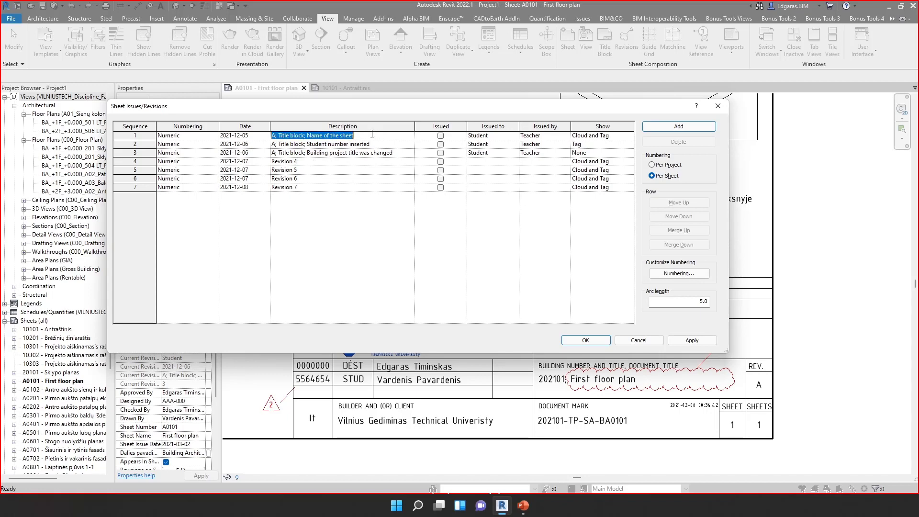
pyautogui.hotkey('ctrl', 'c')
pyautogui.click(313, 161)
pyautogui.hotkey('ctrl', 'v')
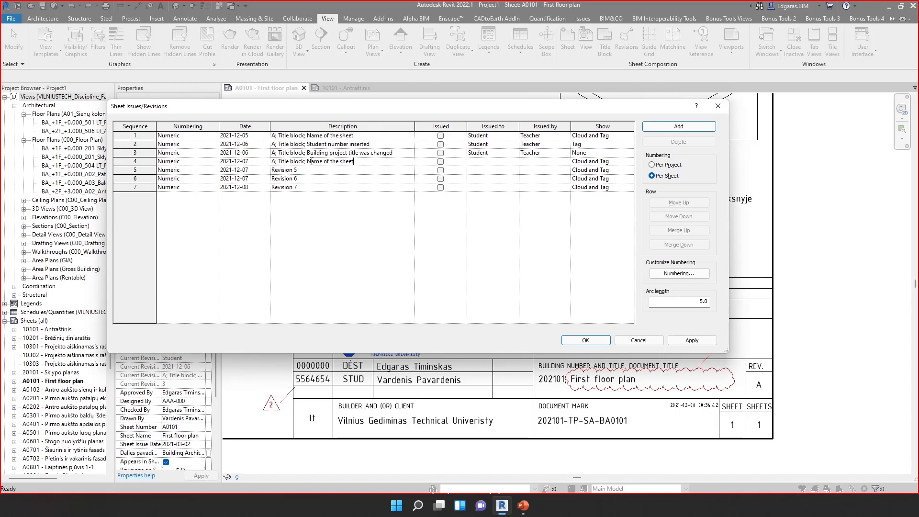
pyautogui.click(280, 162)
pyautogui.write('B')
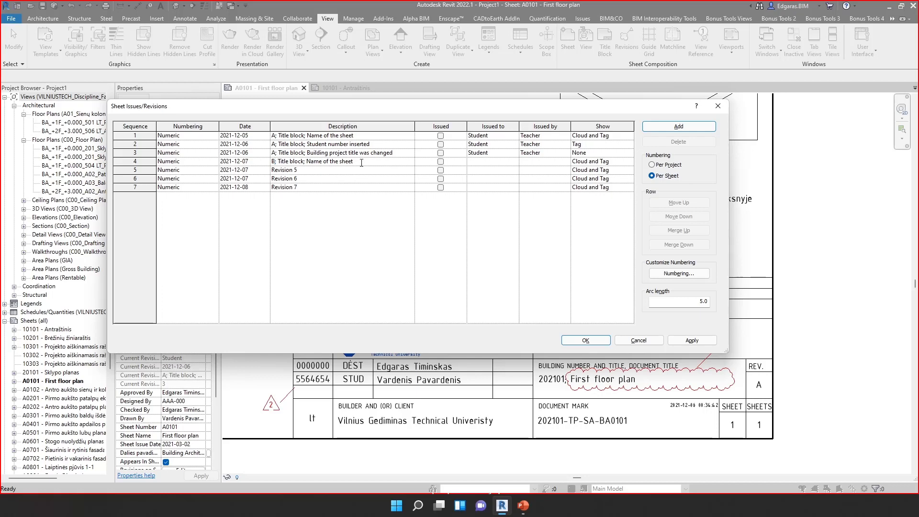
pyautogui.moveTo(278, 162); pyautogui.dragTo(304, 162)
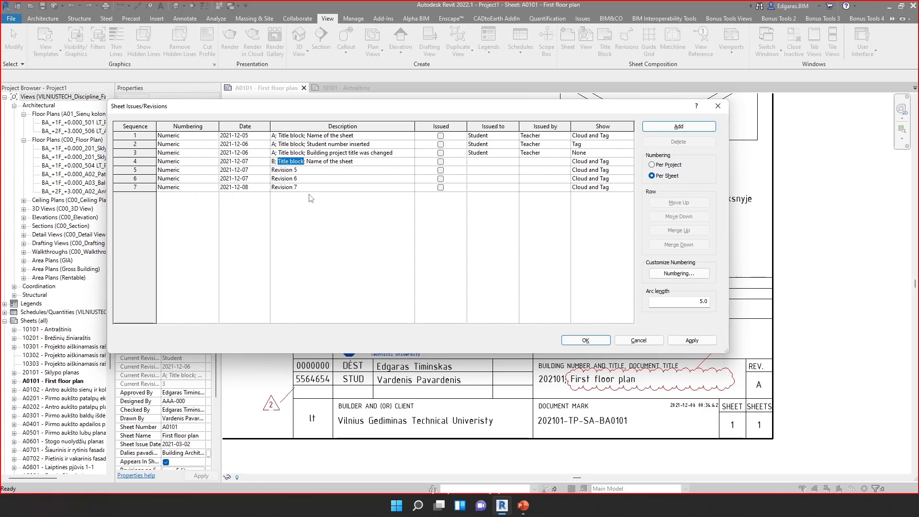
pyautogui.write('Scb')
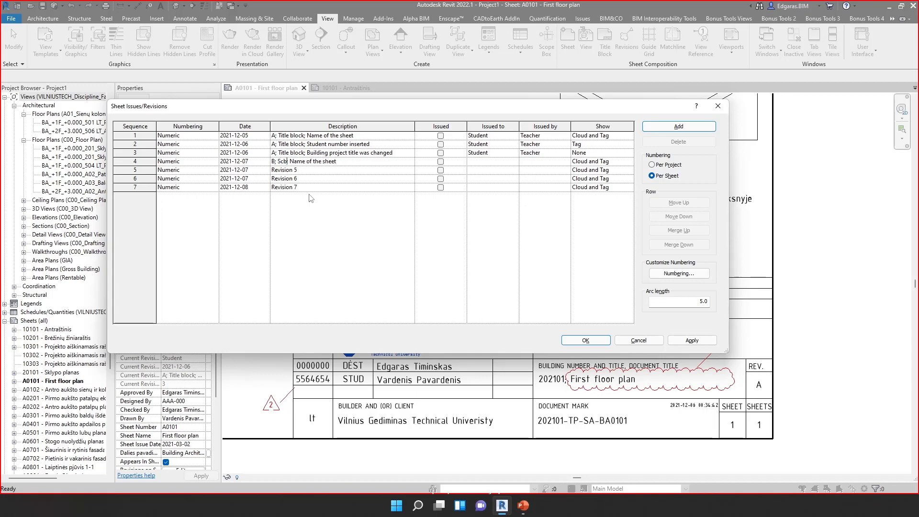
pyautogui.press('BackSpace')
pyautogui.write('hedule;')
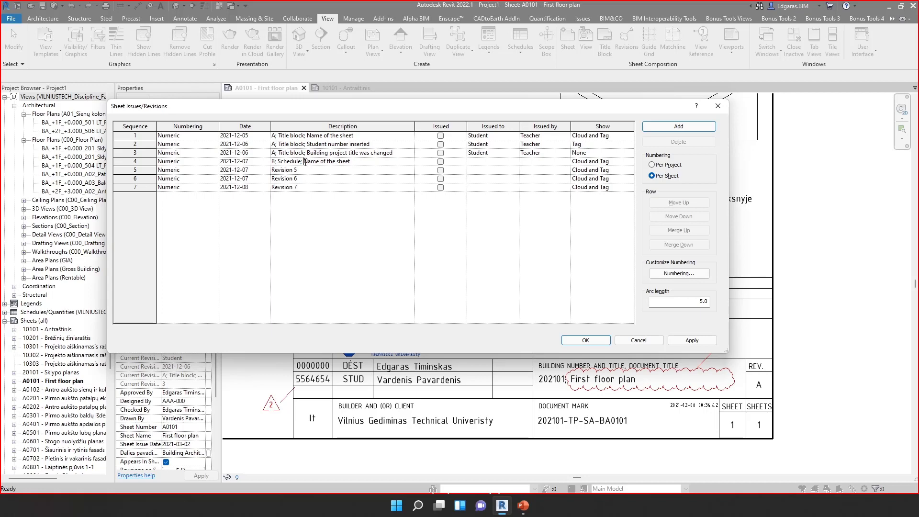
pyautogui.moveTo(304, 161); pyautogui.dragTo(368, 164)
pyautogui.write('Changed qvolume of flo')
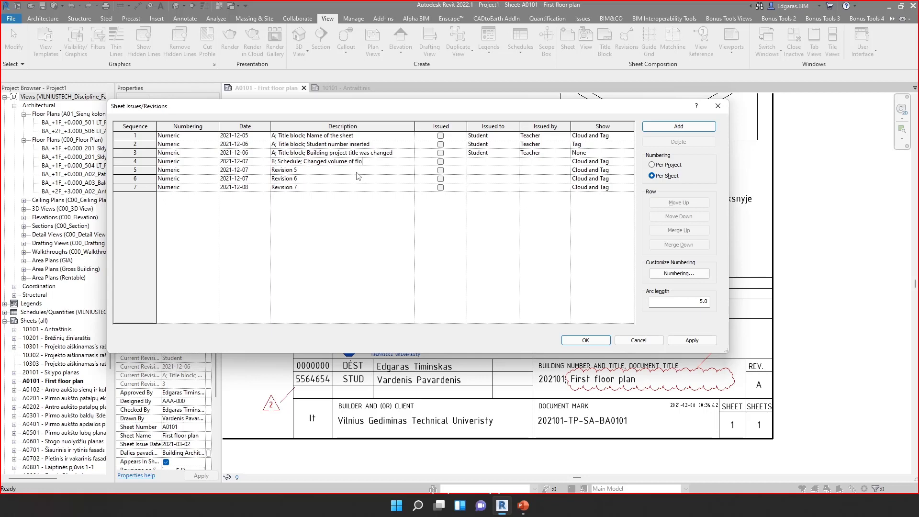
pyautogui.write('or')
# Delete revision 6 from the revisions list
pyautogui.click(358, 177)
pyautogui.click(335, 170)
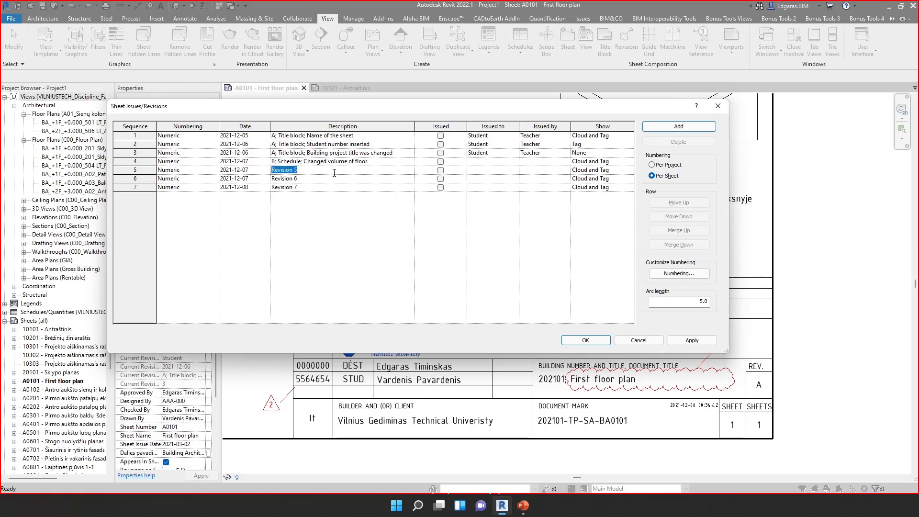
pyautogui.click(333, 178)
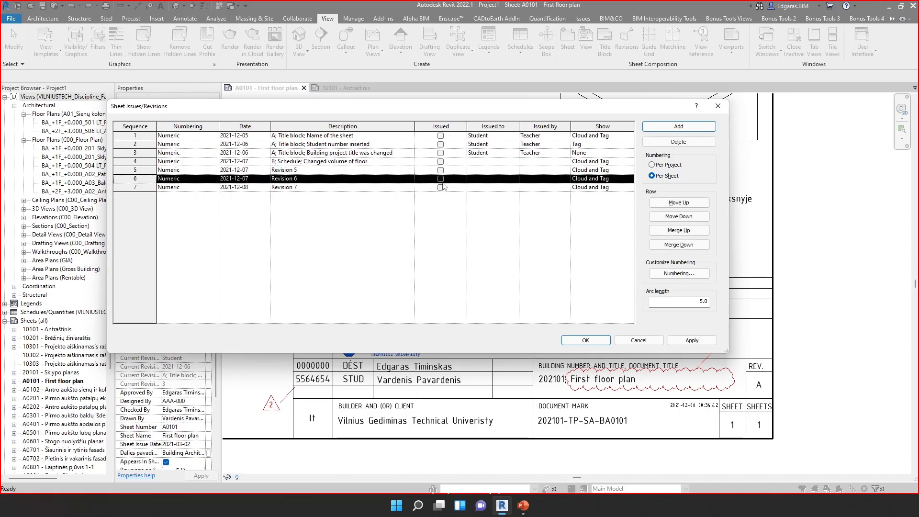
pyautogui.click(678, 141)
pyautogui.click(479, 261)
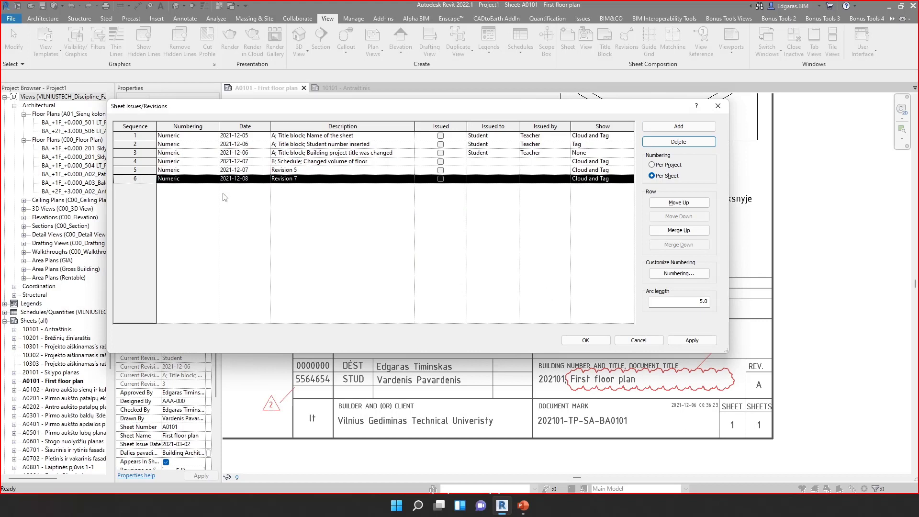
# Copy revision 4's description into revision 5 and edit it to 'B; Grid lines; Changed style'
pyautogui.click(376, 162)
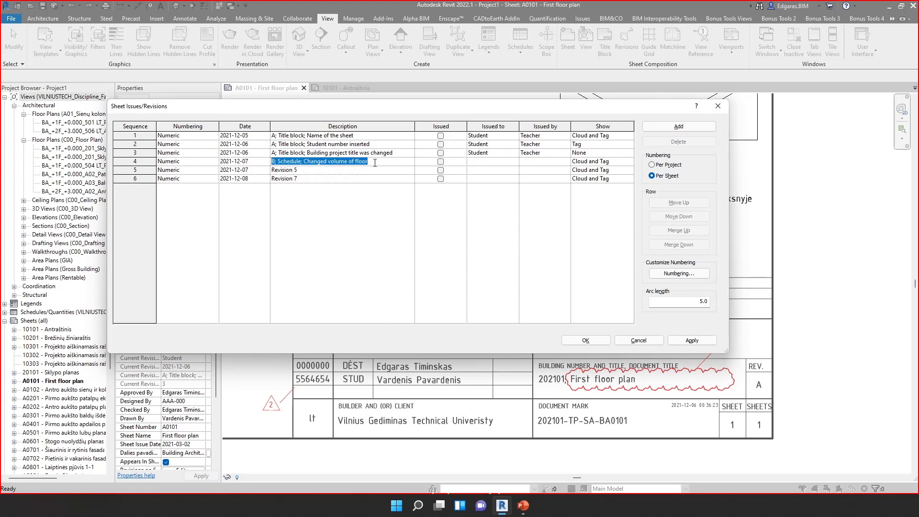
pyautogui.hotkey('ctrl', 'c')
pyautogui.click(293, 170)
pyautogui.hotkey('ctrl', 'v')
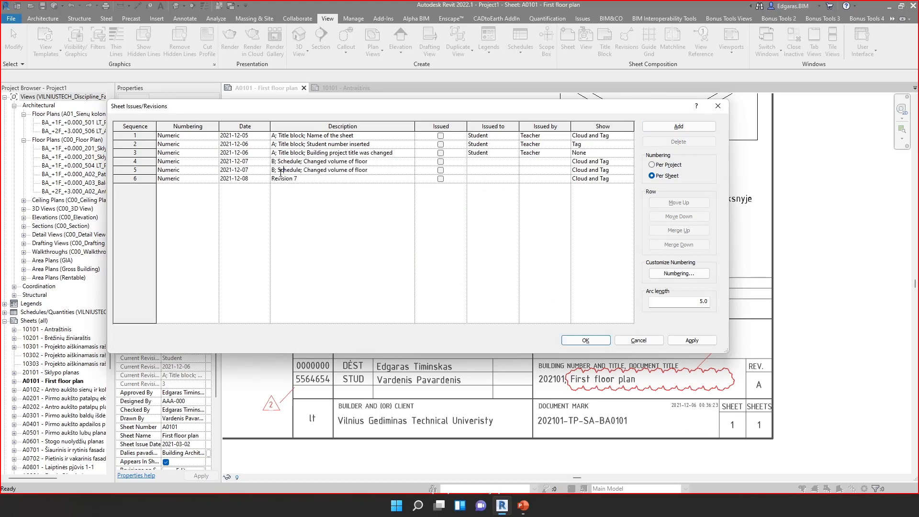
pyautogui.moveTo(278, 170); pyautogui.dragTo(300, 170)
pyautogui.write('Grid li')
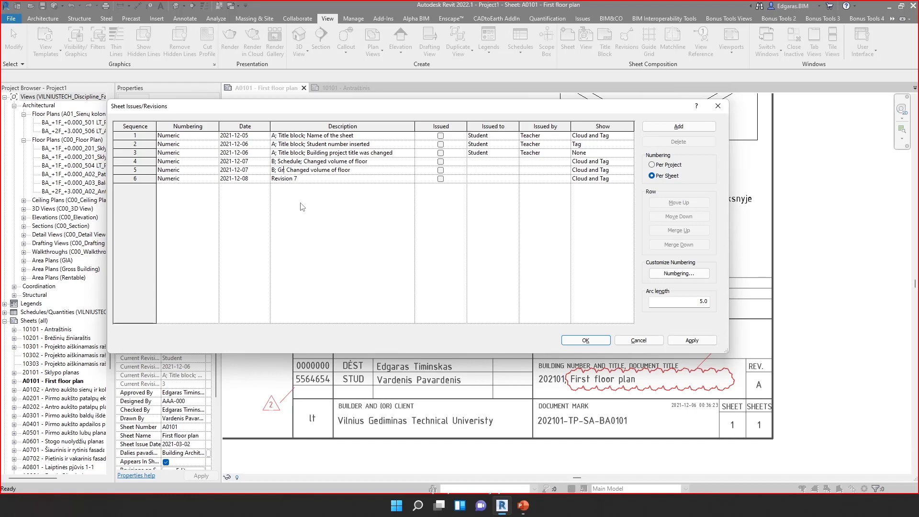
pyautogui.write('nes;')
pyautogui.moveTo(328, 171); pyautogui.dragTo(418, 173)
pyautogui.write('sty')
# Date revision 6 2021-12-12 and give it revision 5's description starting with C
pyautogui.click(307, 179)
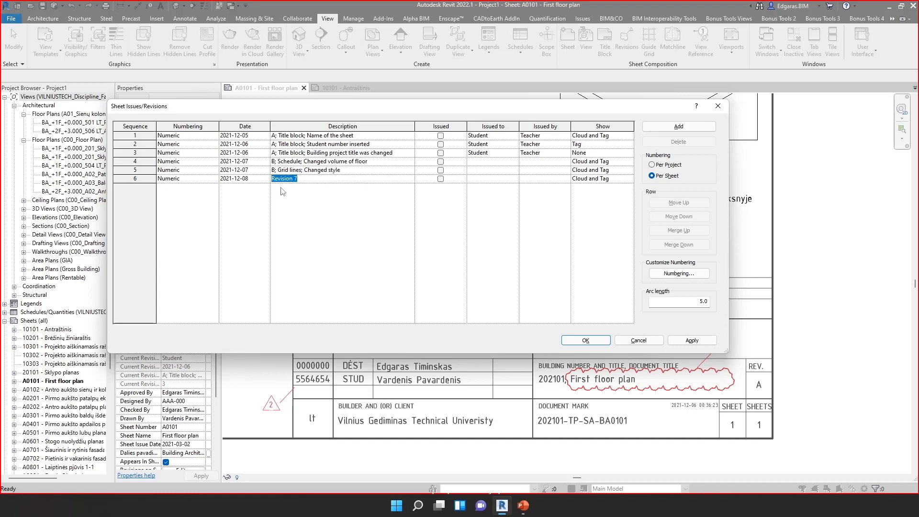
pyautogui.click(373, 168)
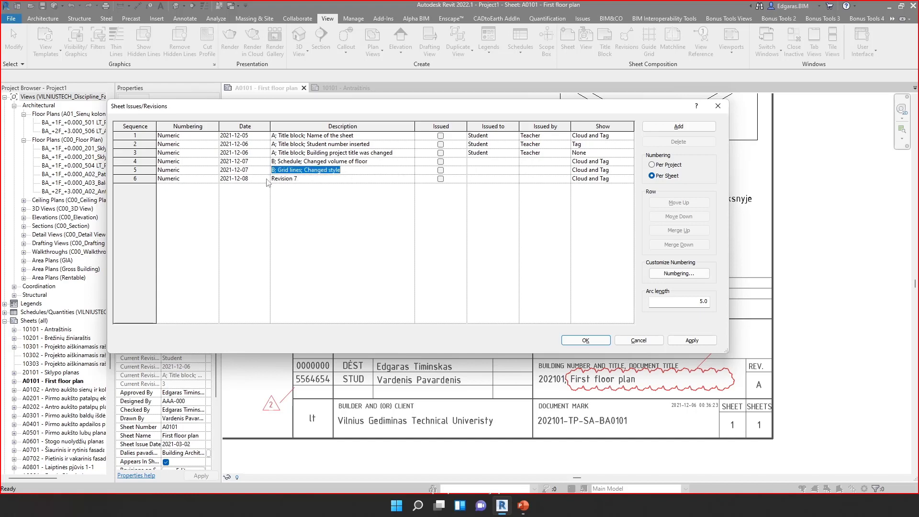
pyautogui.click(250, 179)
pyautogui.doubleClick(244, 179)
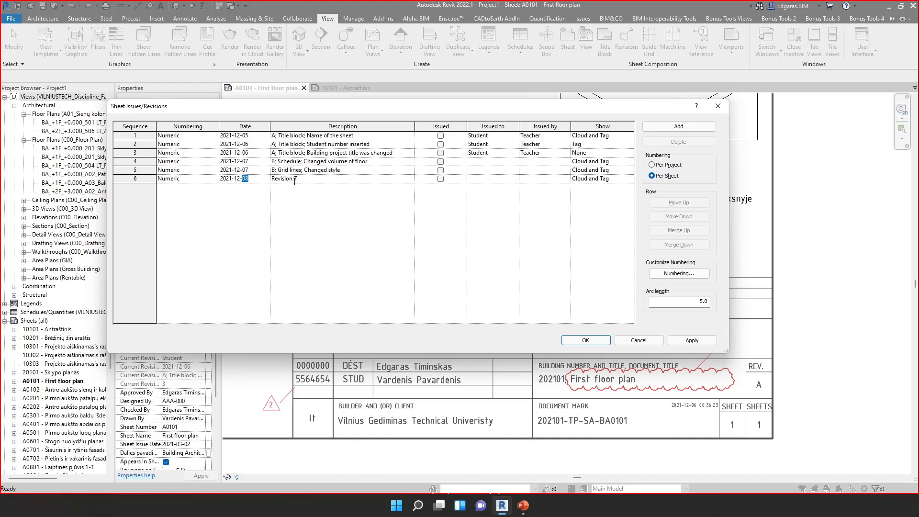
pyautogui.write('12')
pyautogui.click(326, 179)
pyautogui.hotkey('ctrl', 'v')
pyautogui.write('C')
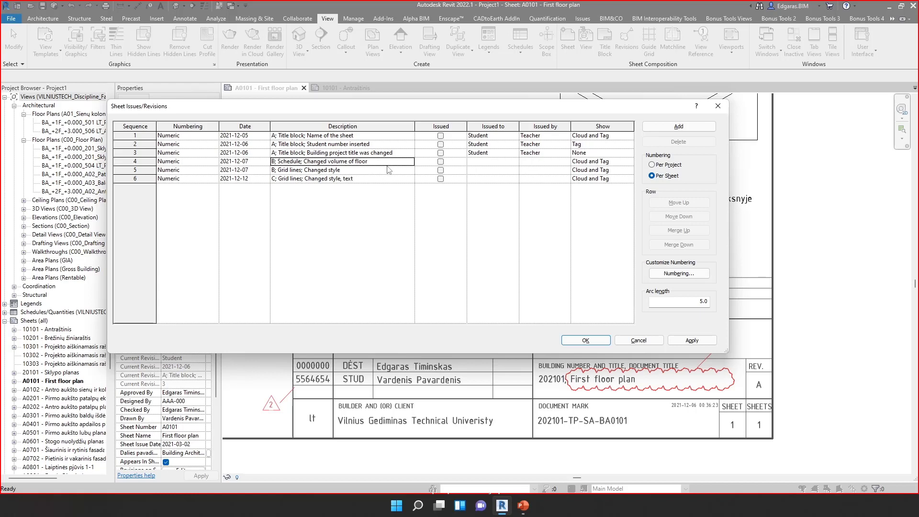
# Copy 'Student' into the Issued to field of revisions 4, 5 and 6
pyautogui.click(328, 180)
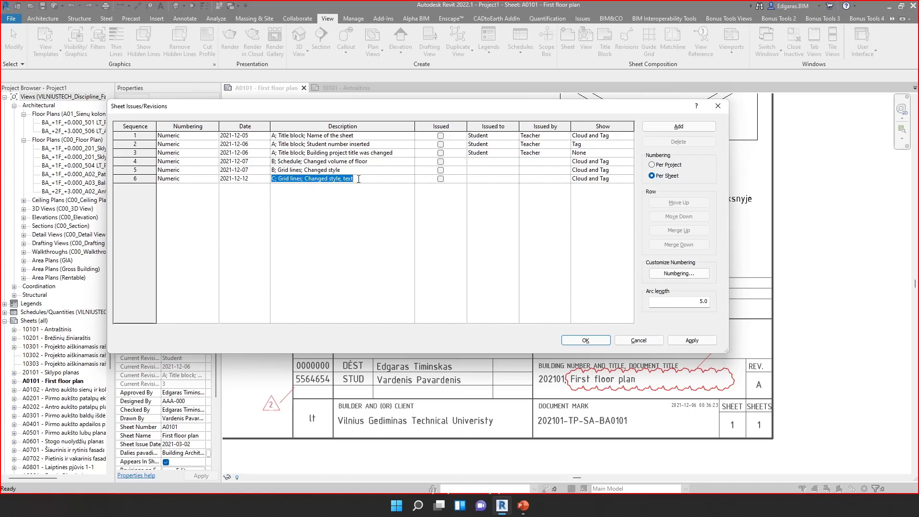
pyautogui.click(498, 145)
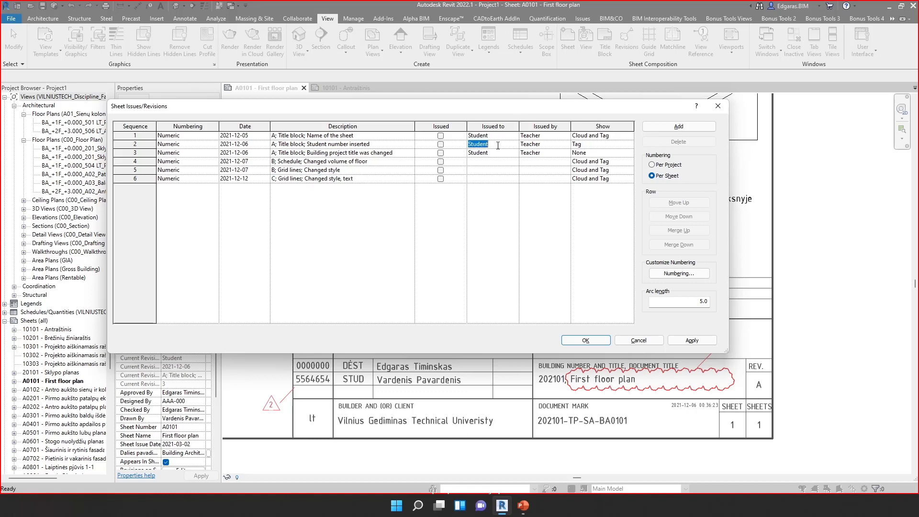
pyautogui.hotkey('ctrl', 'c')
pyautogui.click(488, 161)
pyautogui.hotkey('ctrl', 'v')
pyautogui.click(487, 170)
pyautogui.hotkey('ctrl', 'v')
pyautogui.click(484, 178)
pyautogui.hotkey('ctrl', 'v')
# Copy 'Teacher' into the Issued by field of revisions 4, 5 and 6
pyautogui.click(550, 154)
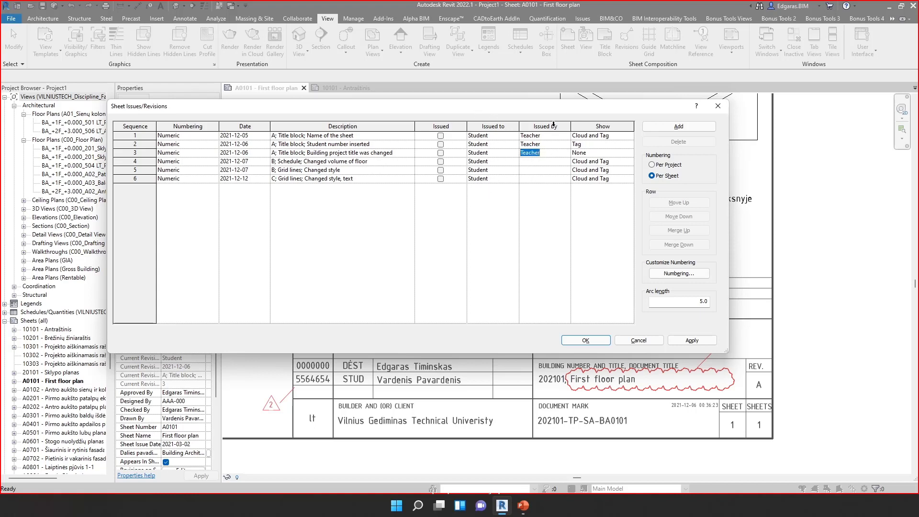
pyautogui.hotkey('ctrl', 'c')
pyautogui.click(533, 161)
pyautogui.hotkey('ctrl', 'v')
pyautogui.click(534, 170)
pyautogui.hotkey('ctrl', 'v')
pyautogui.click(536, 179)
pyautogui.hotkey('ctrl', 'v')
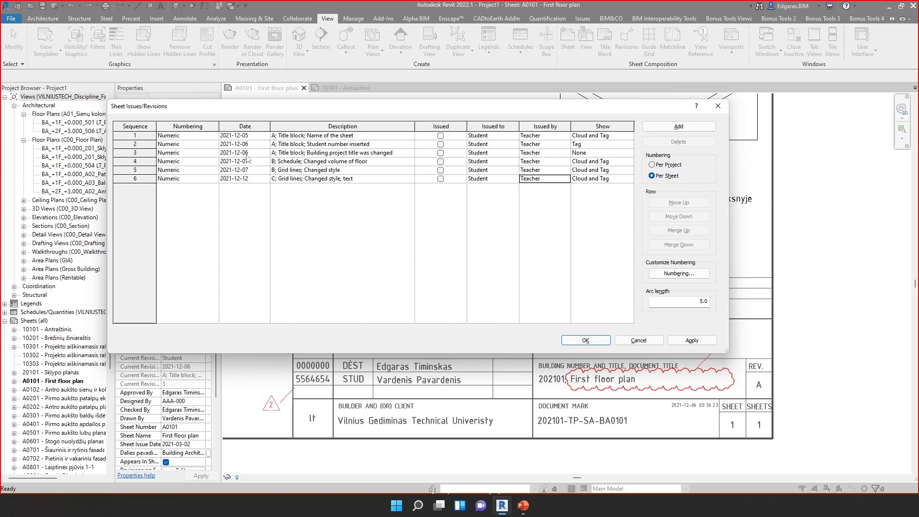
# Tick Issued for revisions 1–3, review the revision 4–6 descriptions, and apply the changes
pyautogui.moveTo(135, 153); pyautogui.dragTo(142, 136)
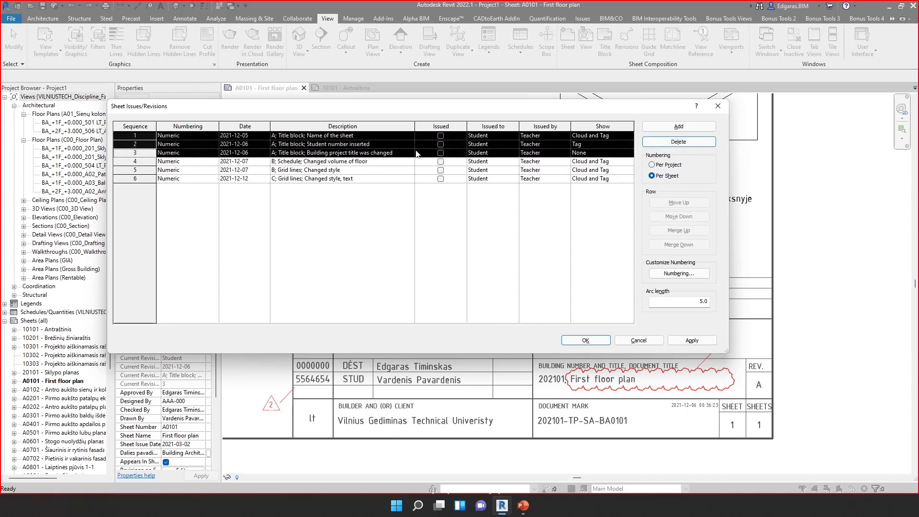
pyautogui.click(441, 136)
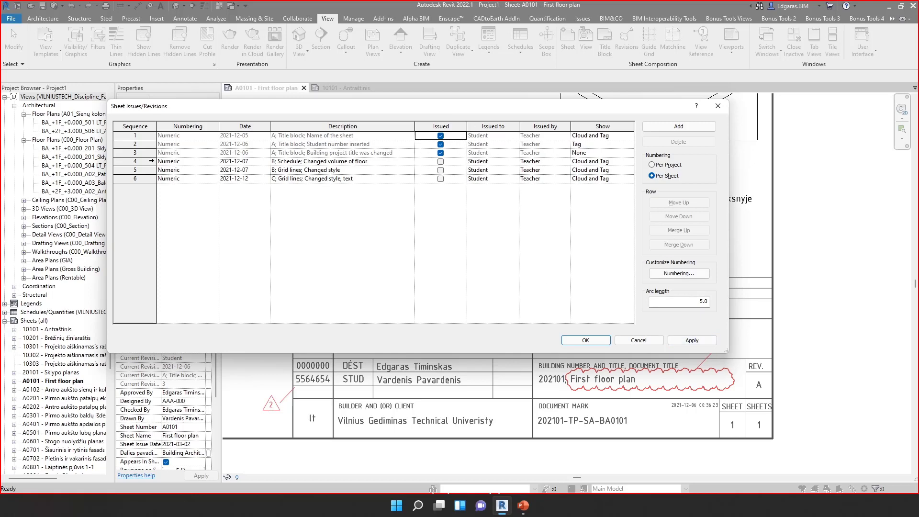
pyautogui.moveTo(152, 160); pyautogui.dragTo(143, 178)
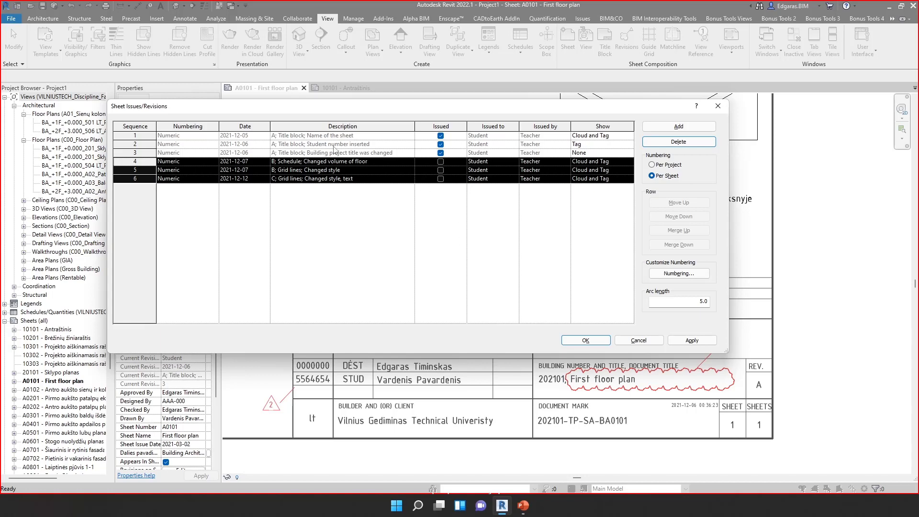
pyautogui.click(385, 161)
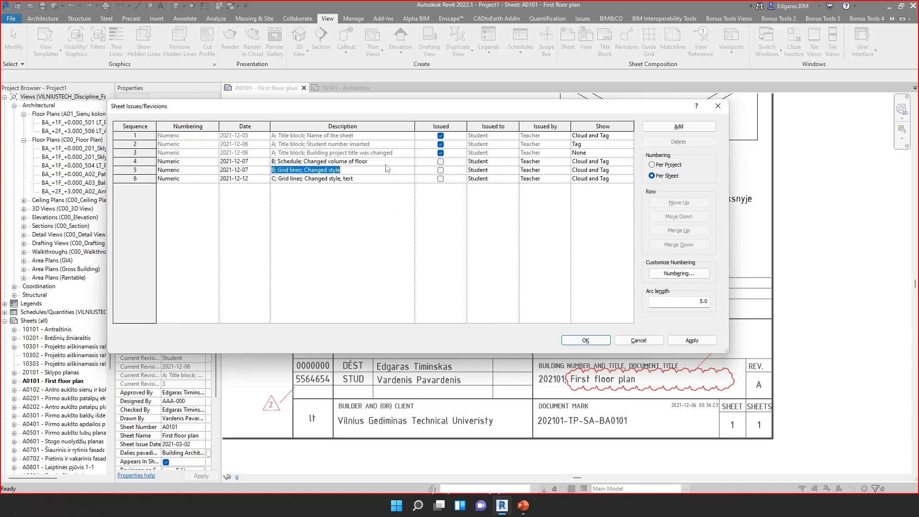
pyautogui.click(380, 161)
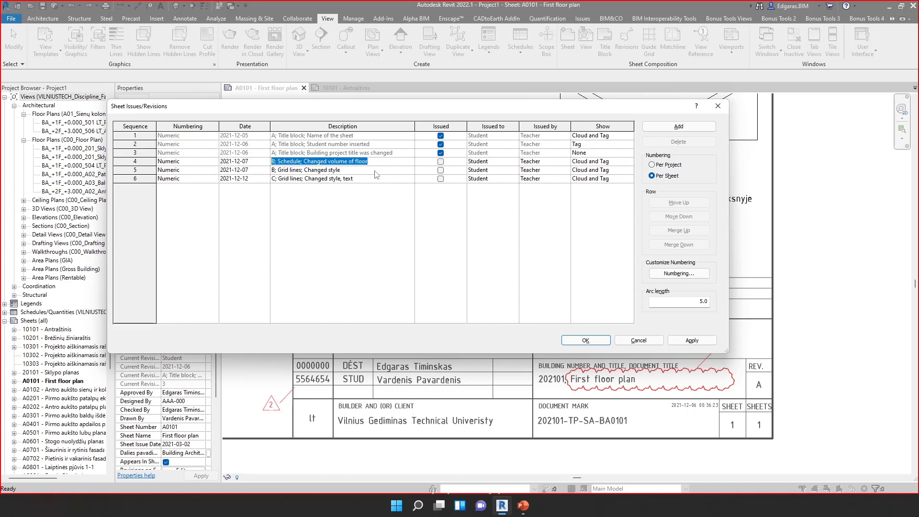
pyautogui.press('Down')
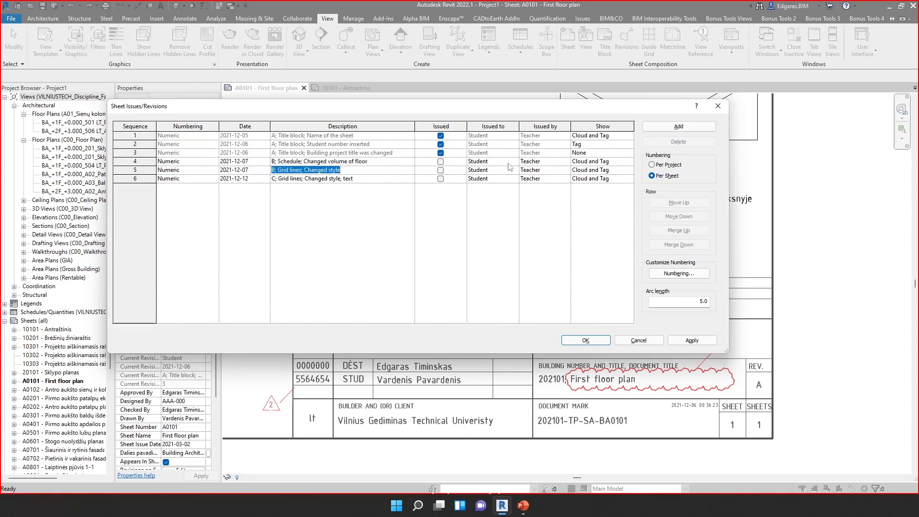
pyautogui.click(692, 341)
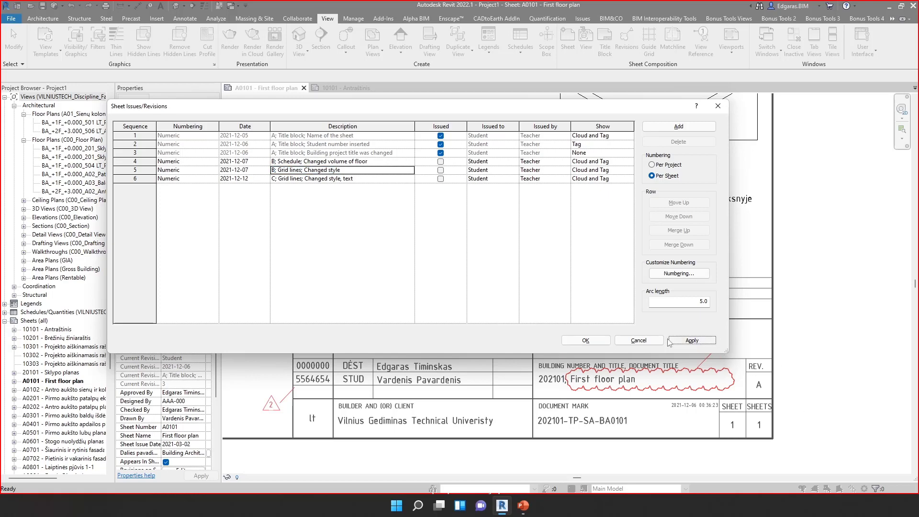
# Close Sheet Issues/Revisions with OK, pan to A0101's room schedule, and start a Revision Cloud
pyautogui.click(585, 340)
pyautogui.scroll(-5, 455, 235)
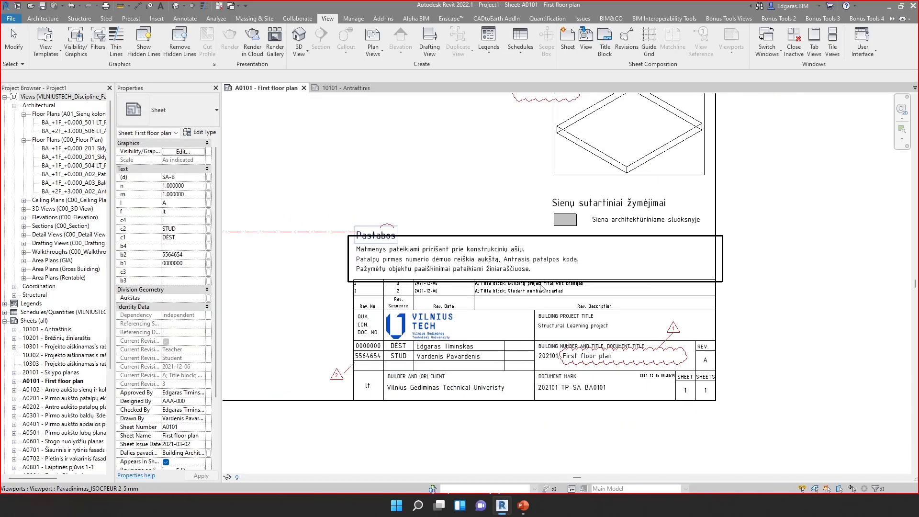
pyautogui.scroll(4, 335, 215)
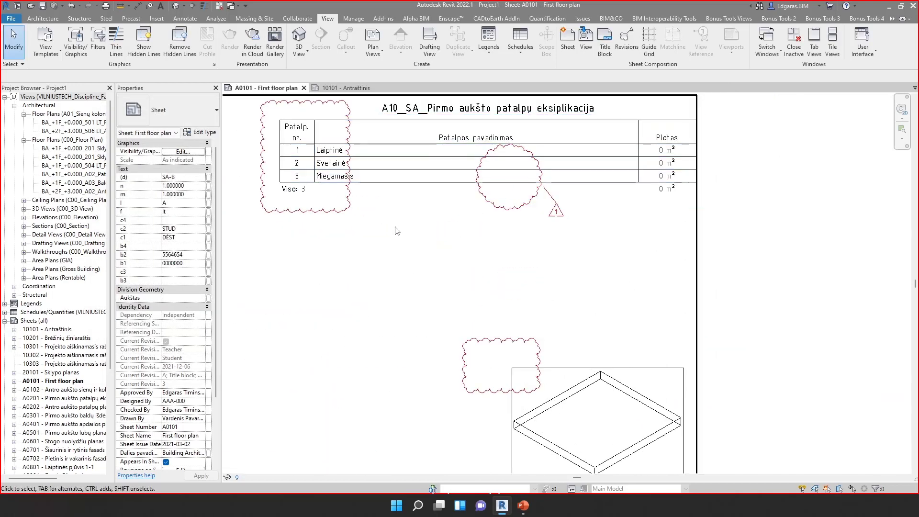
pyautogui.moveTo(406, 319); pyautogui.dragTo(39, 333, button='middle')
pyautogui.click(185, 18)
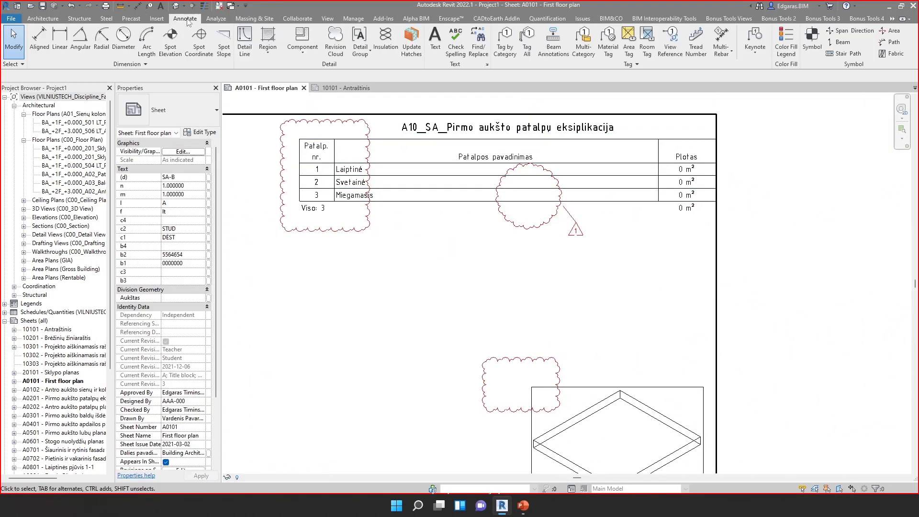
pyautogui.click(335, 41)
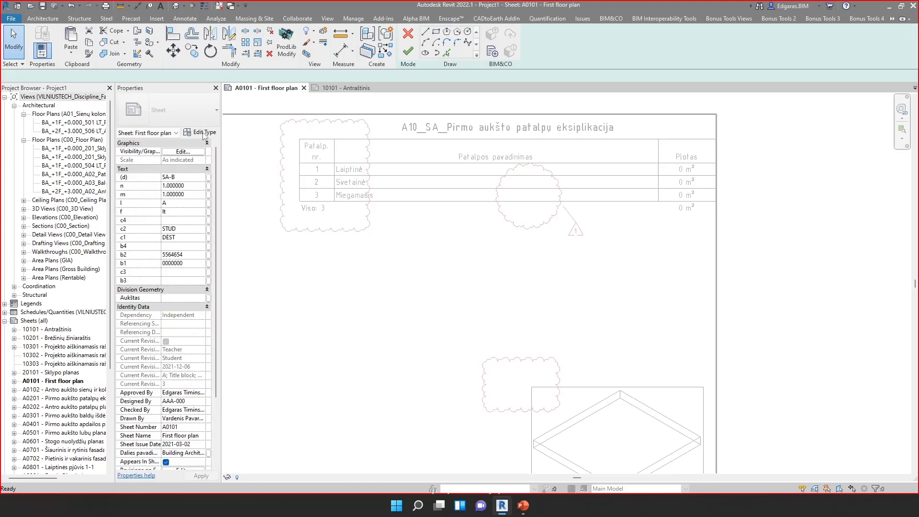
# Draw a rectangular revision cloud for Seq. 4 over the schedule's top rows and finish it
pyautogui.click(209, 151)
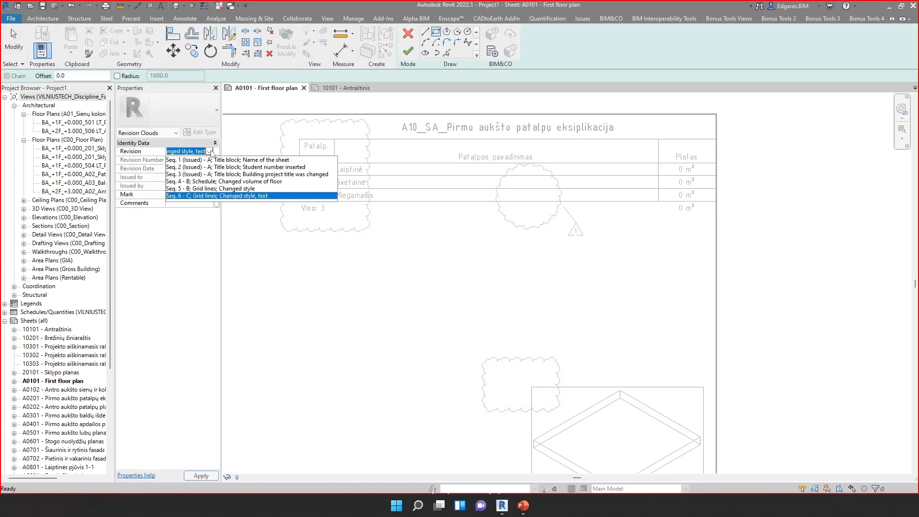
pyautogui.click(252, 181)
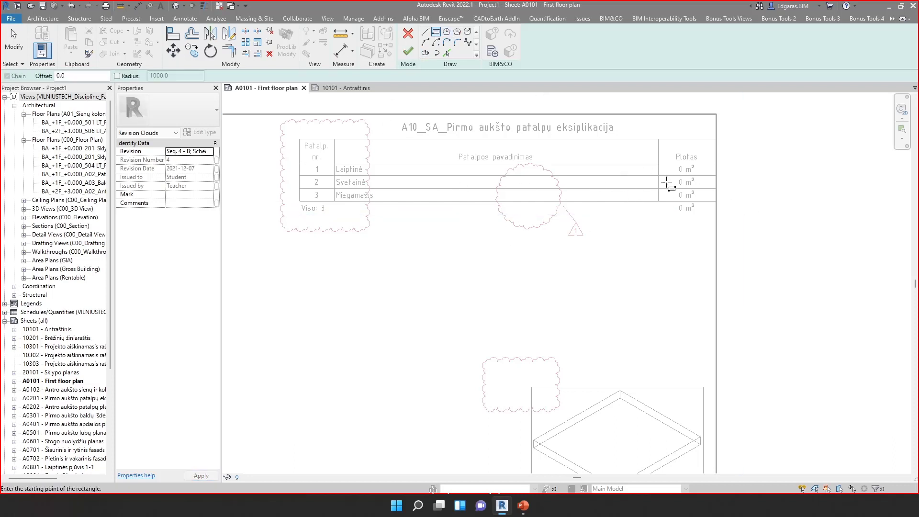
pyautogui.click(594, 170)
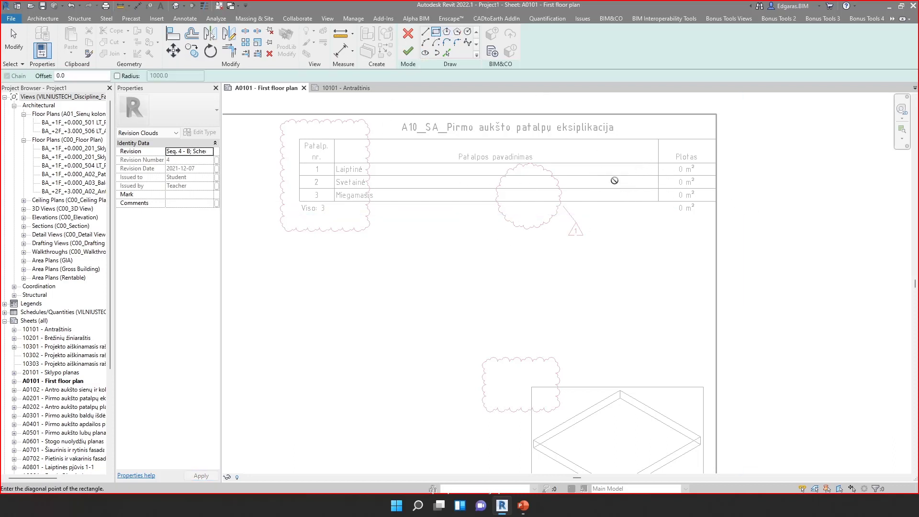
pyautogui.click(660, 192)
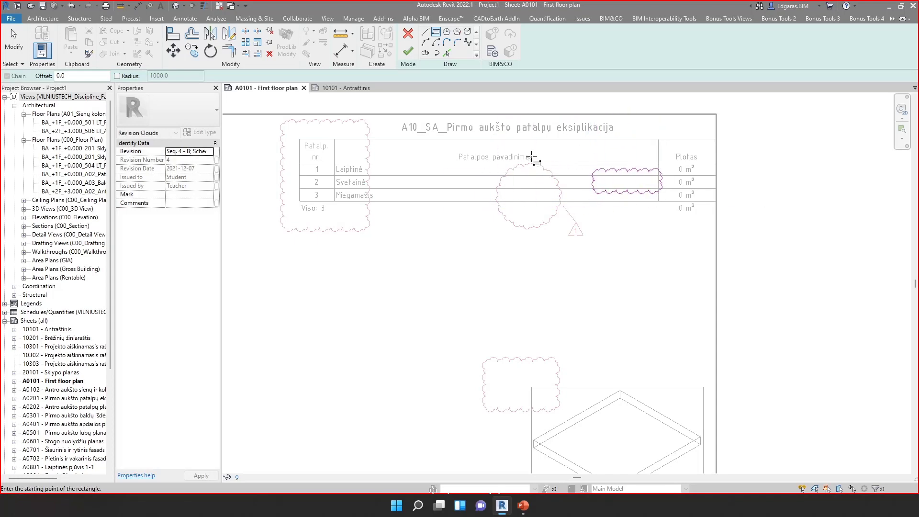
pyautogui.click(408, 50)
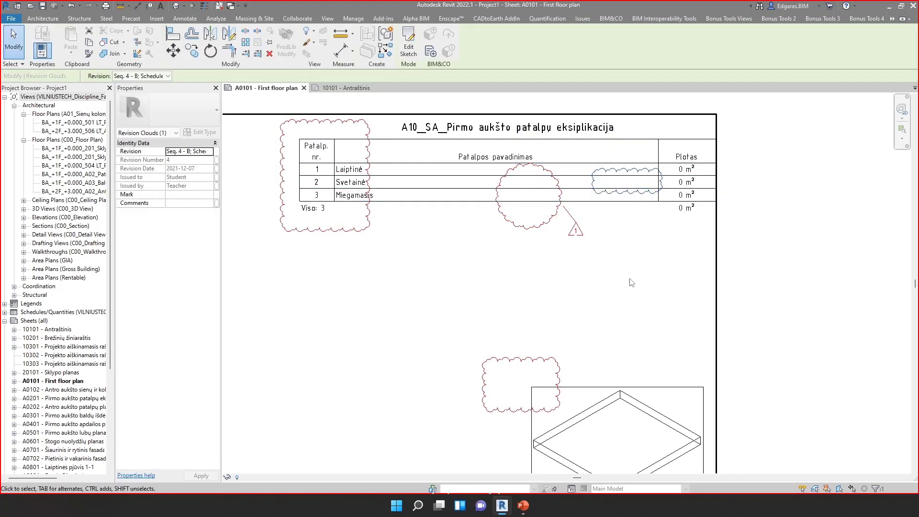
# Tag the revision 4 cloud with TG, placing the tag below the cloud
pyautogui.press('t')
pyautogui.press('g')
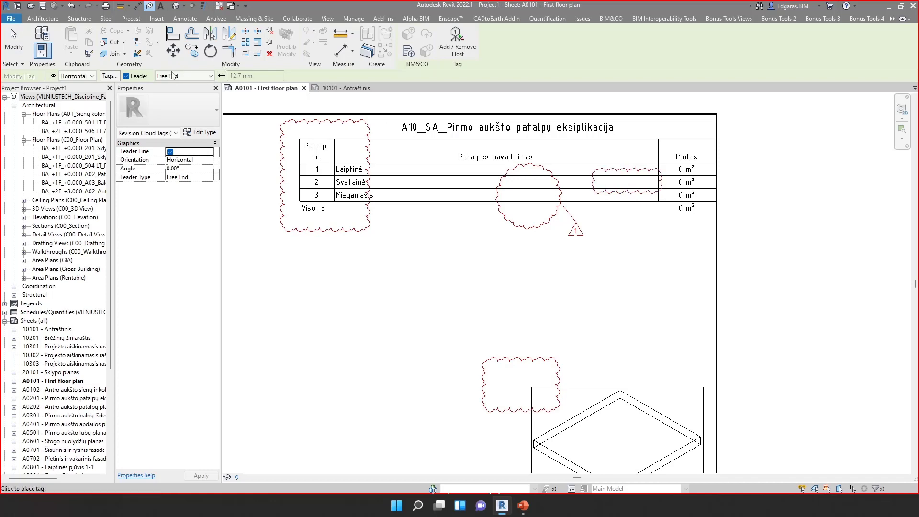
pyautogui.click(630, 191)
pyautogui.click(635, 203)
pyautogui.click(640, 223)
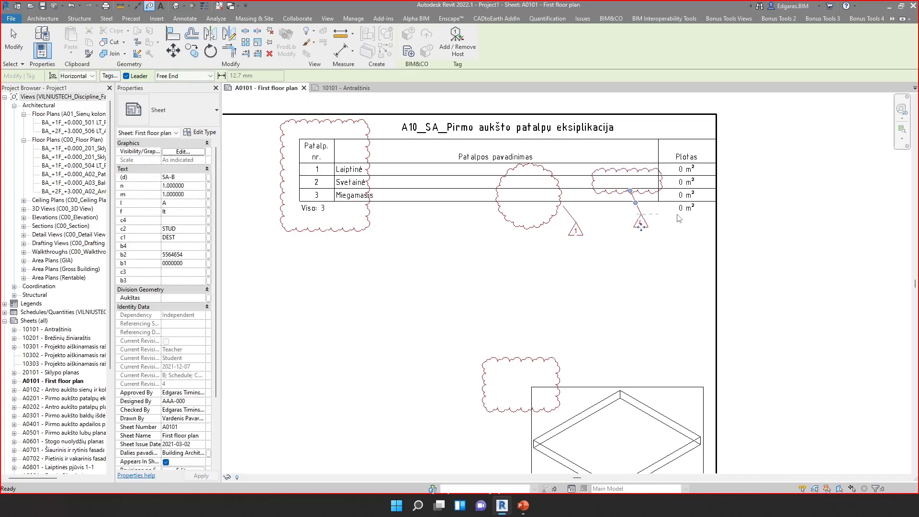
pyautogui.press('Escape')
pyautogui.press('Escape')
pyautogui.moveTo(598, 459)
pyautogui.mouseDown(button='middle')
pyautogui.moveTo(715, 342)
pyautogui.moveTo(707, 210)
pyautogui.mouseUp(button='middle')
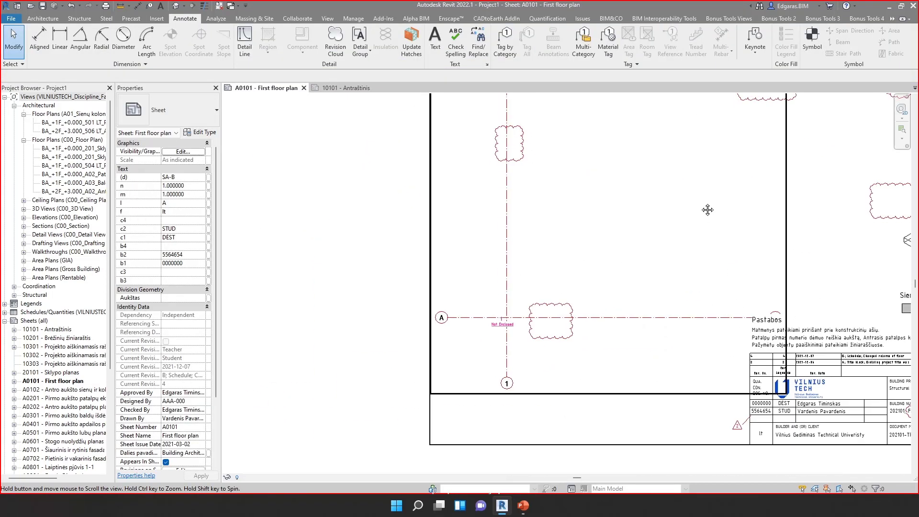
# Draw a rectangular Seq. 5 revision cloud along grid line 1 below grid A and finish it
pyautogui.scroll(-2, 526, 307)
pyautogui.scroll(5, 421, 329)
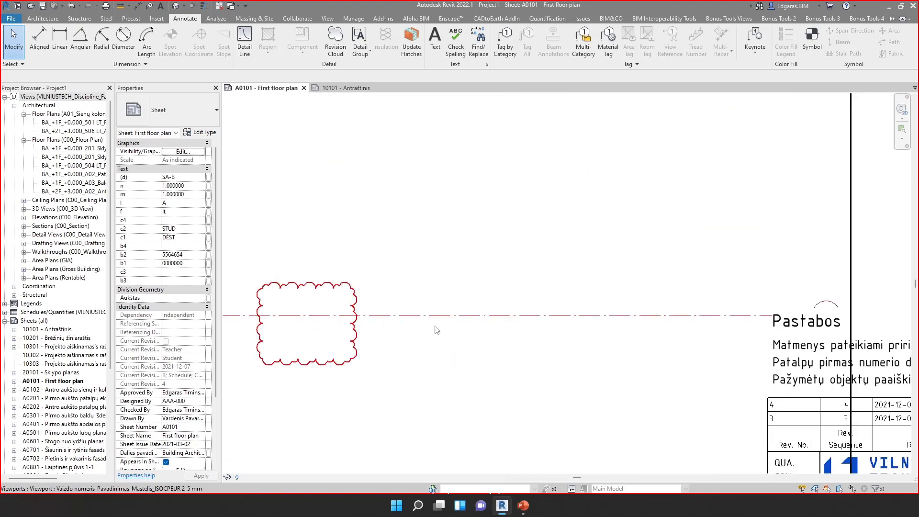
pyautogui.moveTo(437, 329); pyautogui.dragTo(609, 290, button='middle')
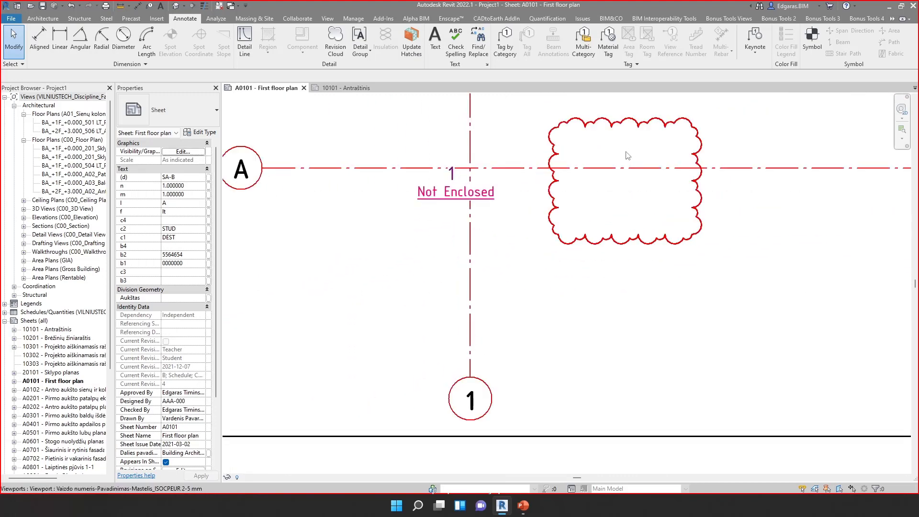
pyautogui.click(335, 41)
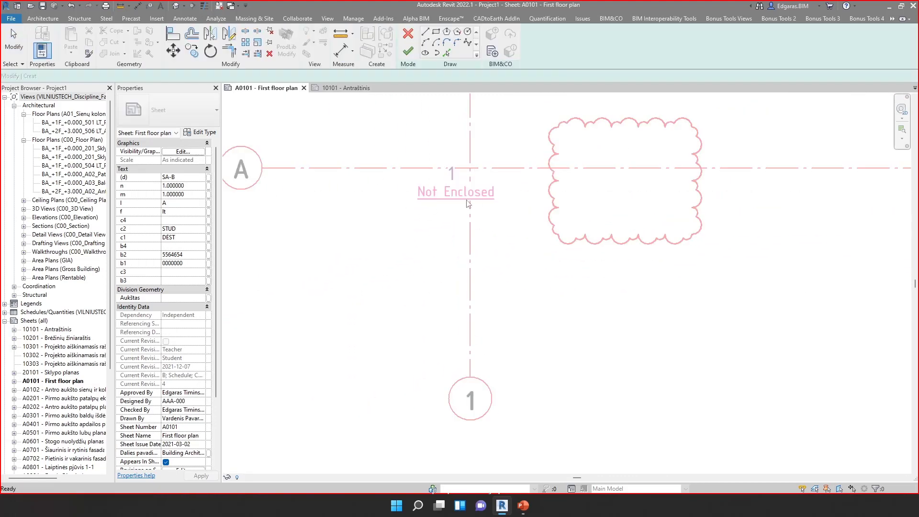
pyautogui.click(213, 151)
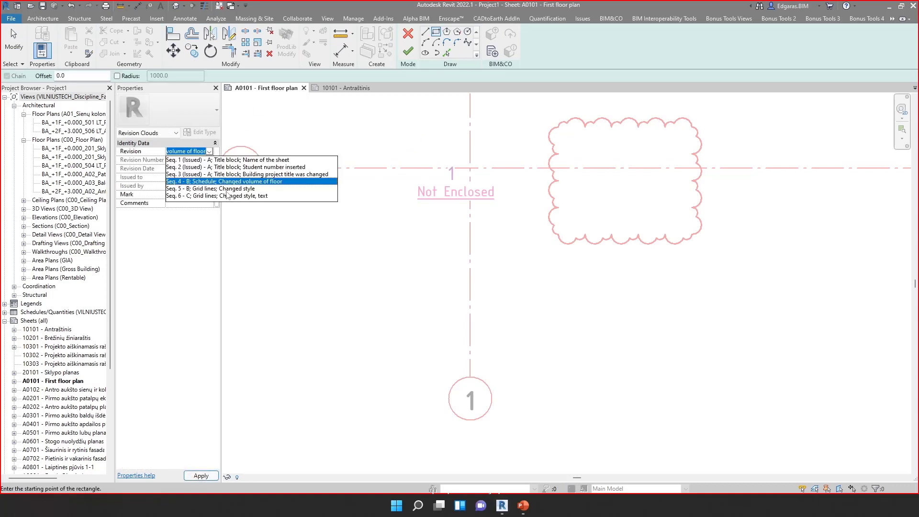
pyautogui.click(226, 189)
pyautogui.click(459, 257)
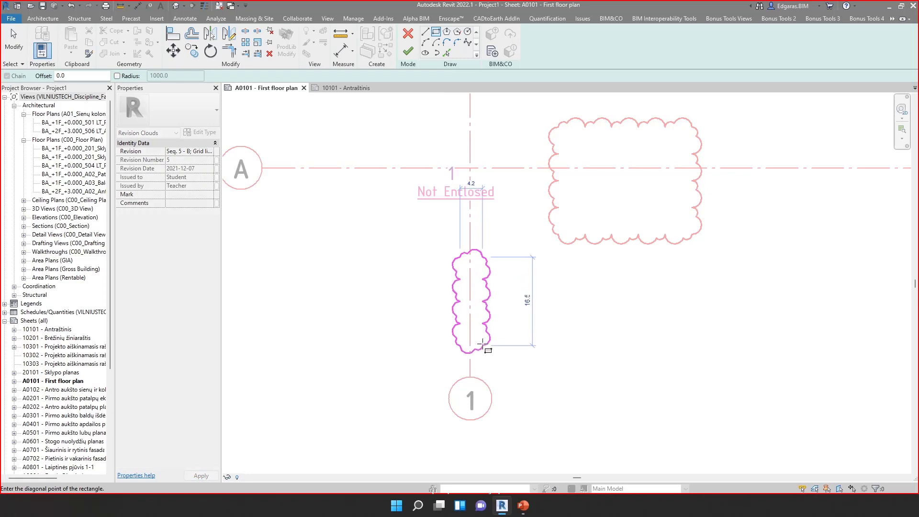
pyautogui.click(482, 344)
pyautogui.click(407, 52)
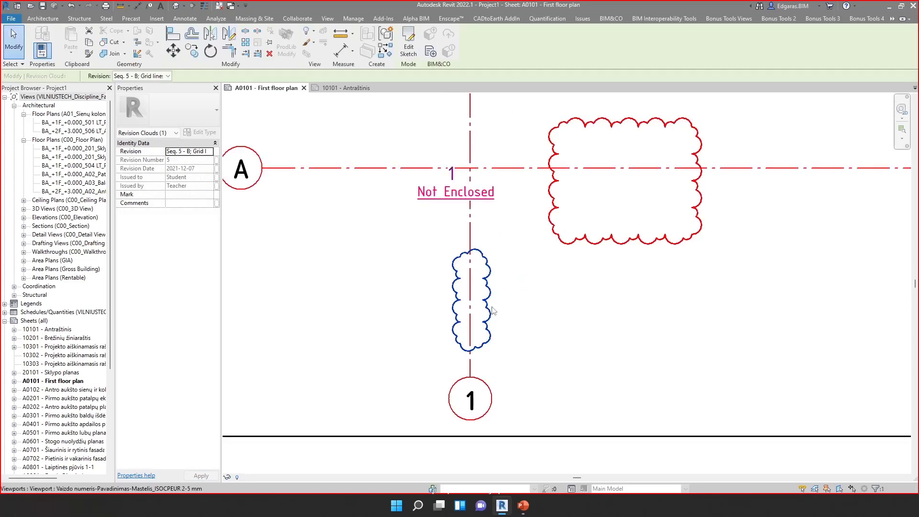
# Place revision tag 5 beside the new cloud
pyautogui.scroll(-1, 511, 279)
pyautogui.click(530, 311)
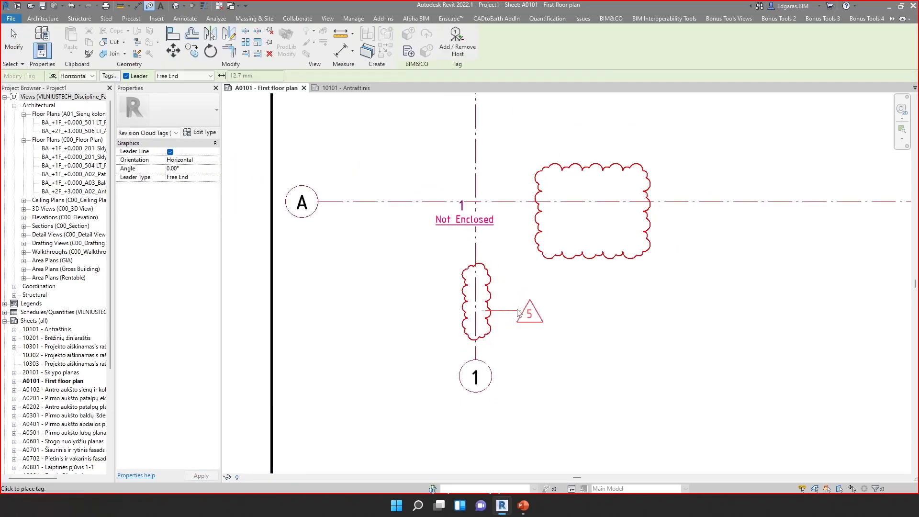
pyautogui.press('Escape')
pyautogui.press('Escape')
pyautogui.scroll(1, 390, 321)
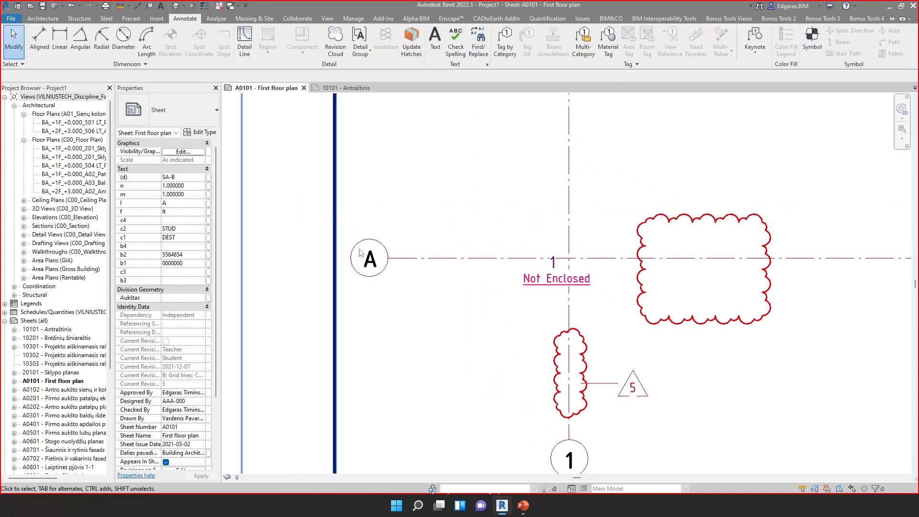
# Start a Seq. 6 revision cloud with rectangles along grid line A and around bubble A
pyautogui.click(334, 44)
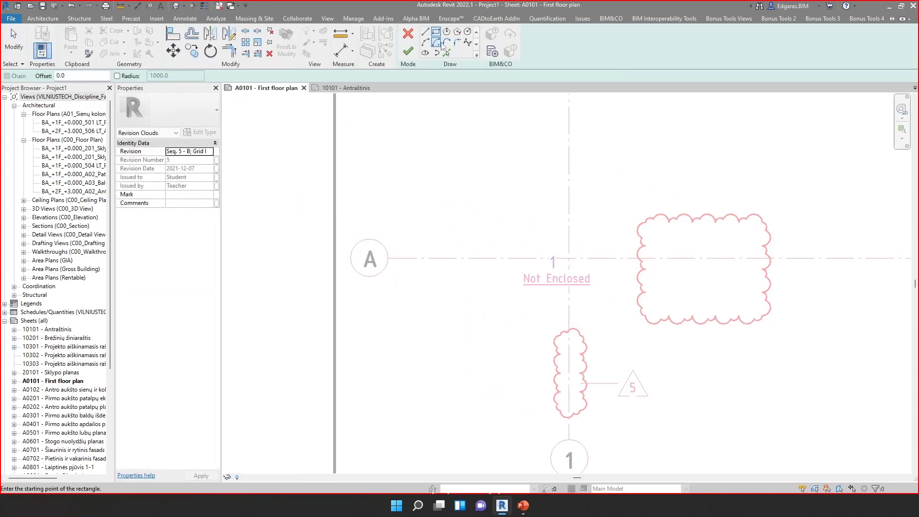
pyautogui.click(209, 151)
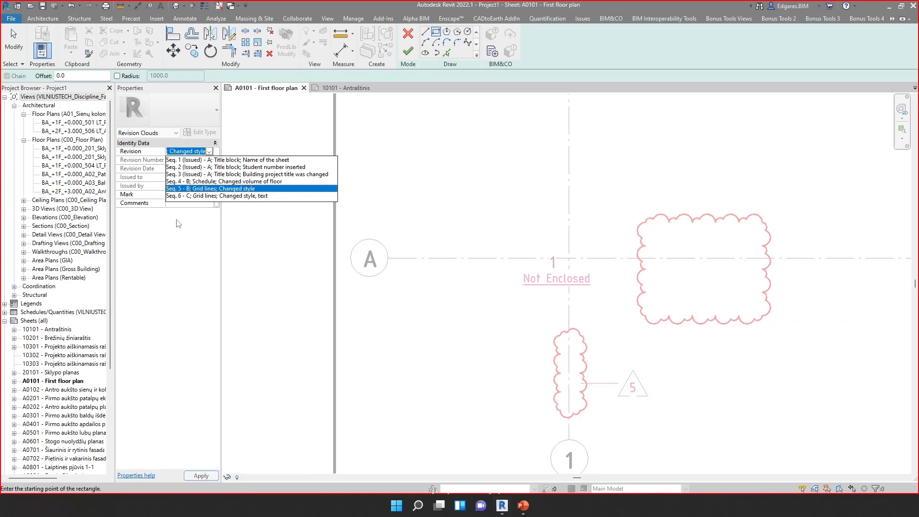
pyautogui.click(236, 196)
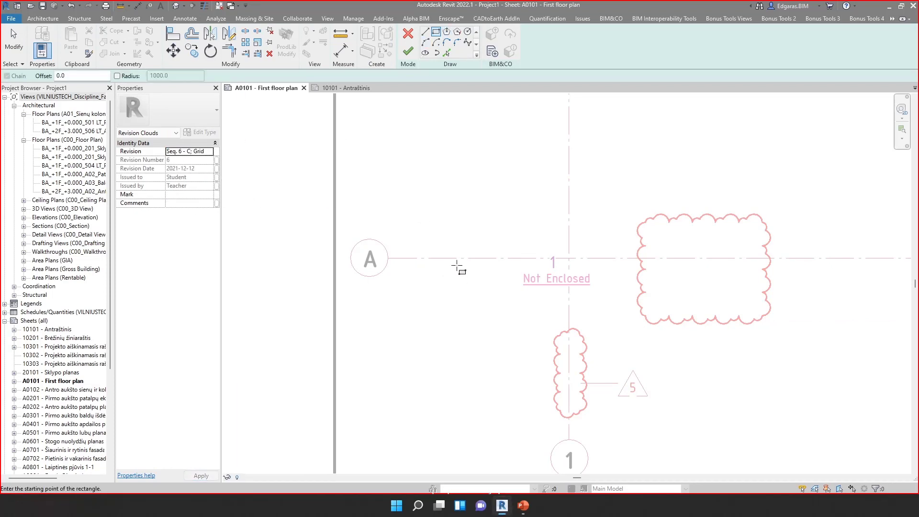
pyautogui.click(428, 243)
pyautogui.click(439, 258)
pyautogui.click(494, 269)
pyautogui.click(354, 236)
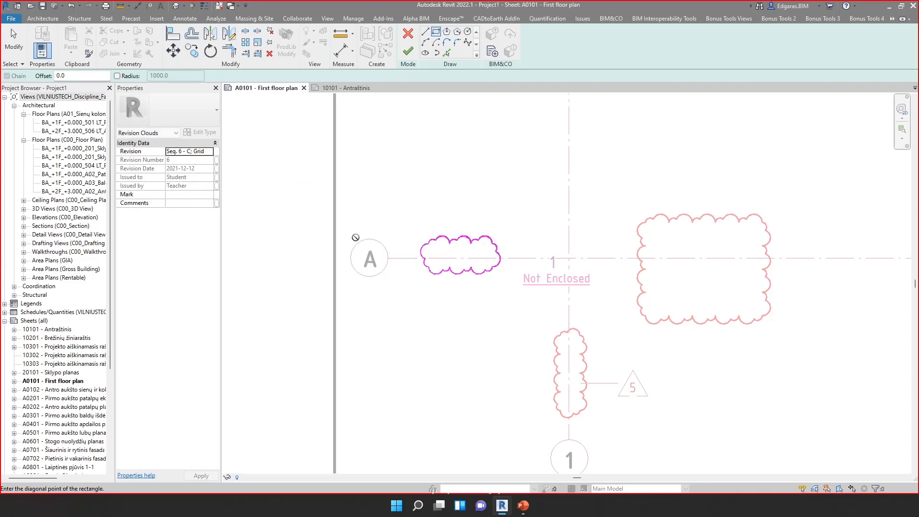
pyautogui.click(391, 276)
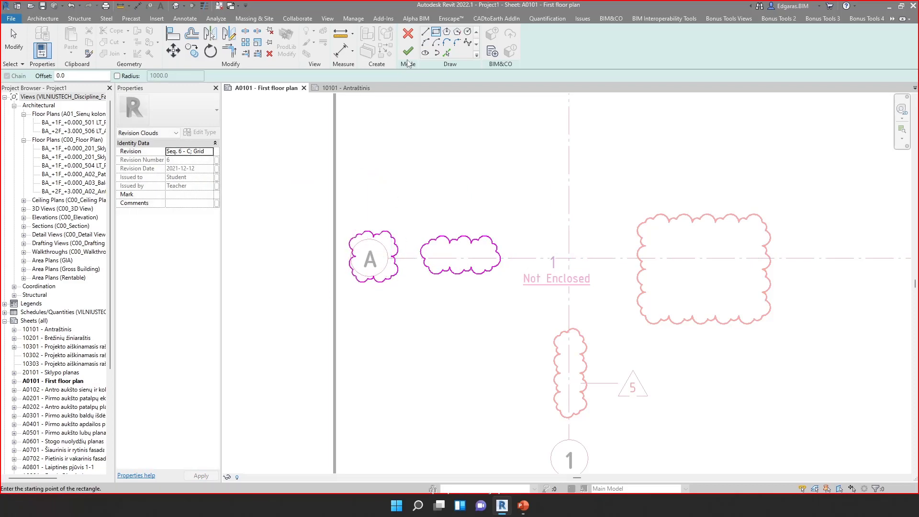
# Add cloud rectangles around the upper and lower grid 1 bubbles and finish the sketch
pyautogui.scroll(-4, 421, 349)
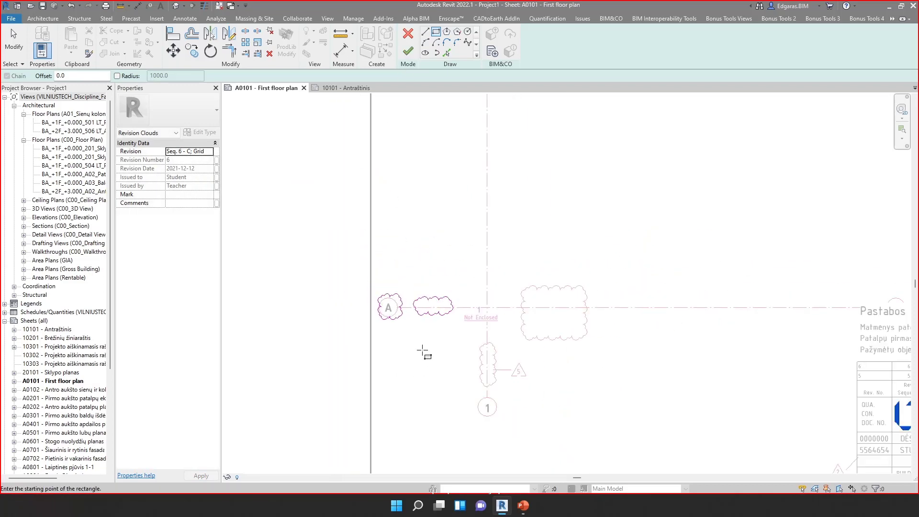
pyautogui.scroll(5, 459, 268)
pyautogui.click(435, 188)
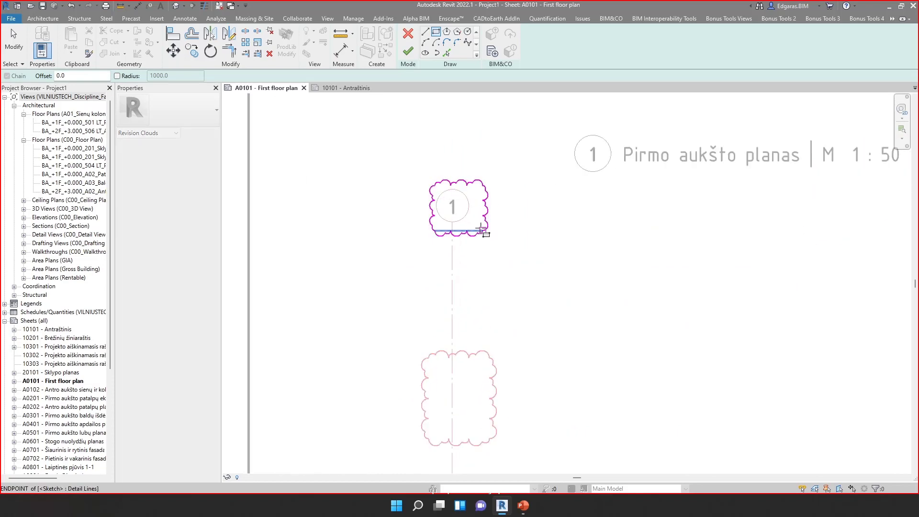
pyautogui.click(482, 230)
pyautogui.scroll(-3, 481, 230)
pyautogui.scroll(5, 430, 353)
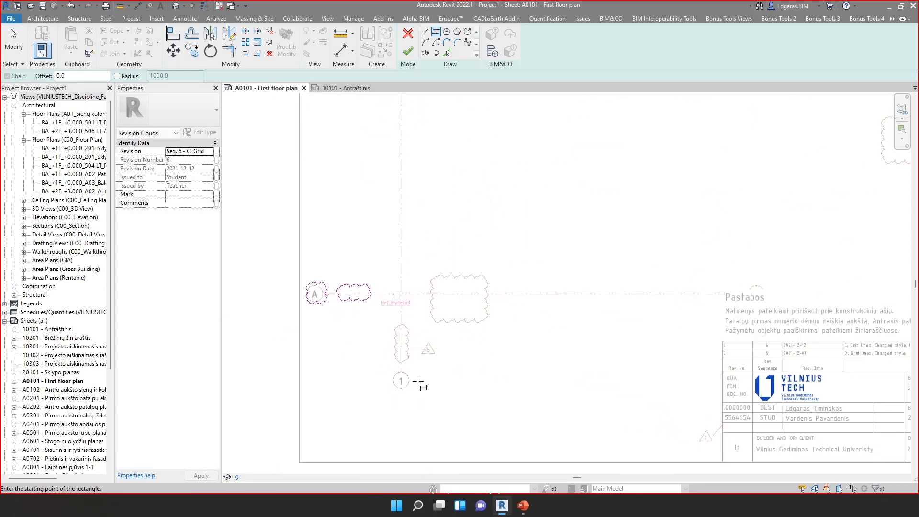
pyautogui.click(371, 357)
pyautogui.click(445, 421)
pyautogui.scroll(-5, 442, 329)
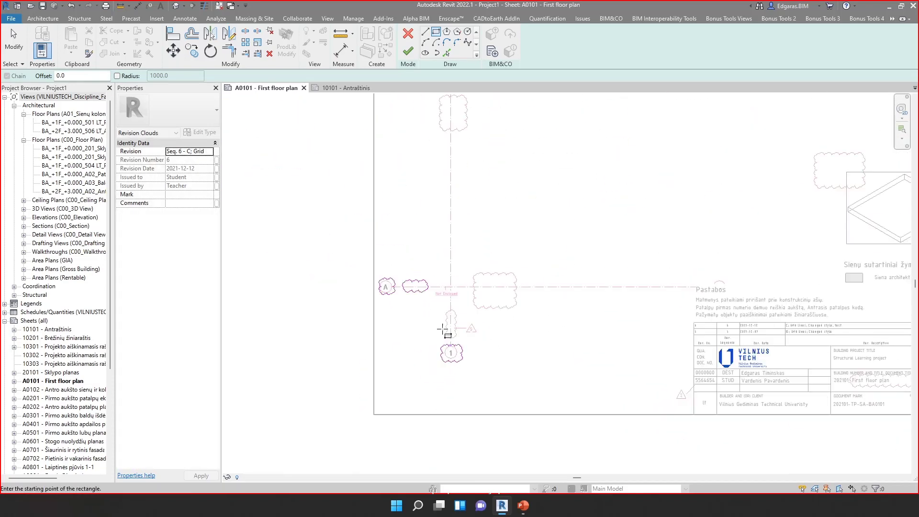
pyautogui.moveTo(457, 189); pyautogui.dragTo(425, 241, button='middle')
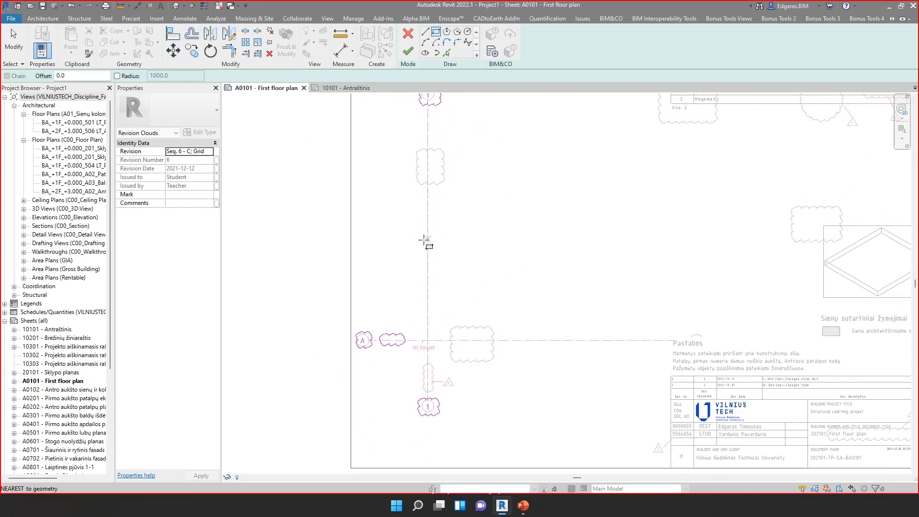
pyautogui.click(408, 51)
# Tag the revision 6 cloud with TG, placing the tag near bubble A
pyautogui.scroll(3, 414, 306)
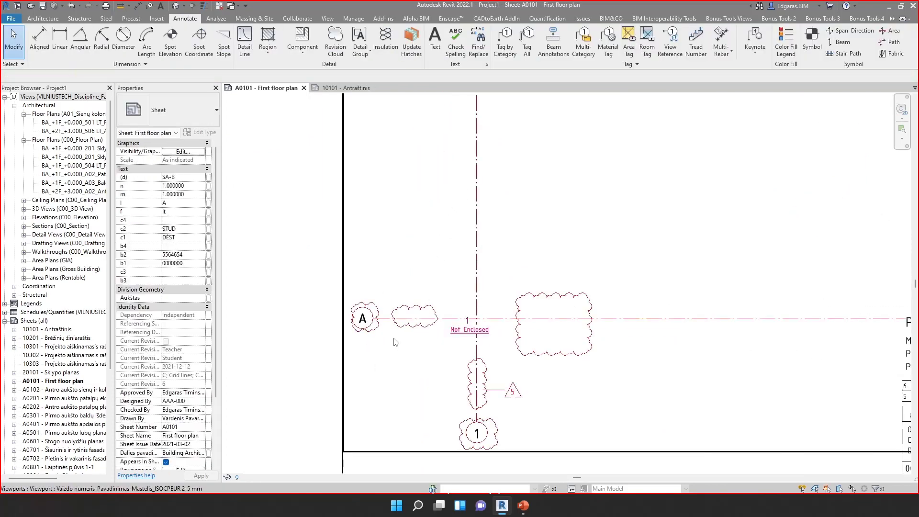
pyautogui.press('t')
pyautogui.press('g')
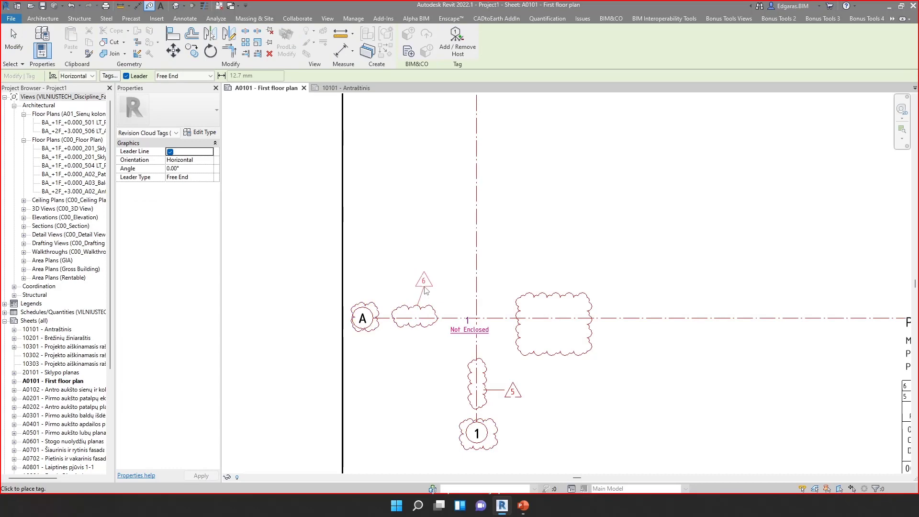
pyautogui.click(420, 281)
pyautogui.scroll(-2, 415, 225)
pyautogui.press('Escape')
pyautogui.scroll(-2, 414, 225)
pyautogui.scroll(4, 454, 278)
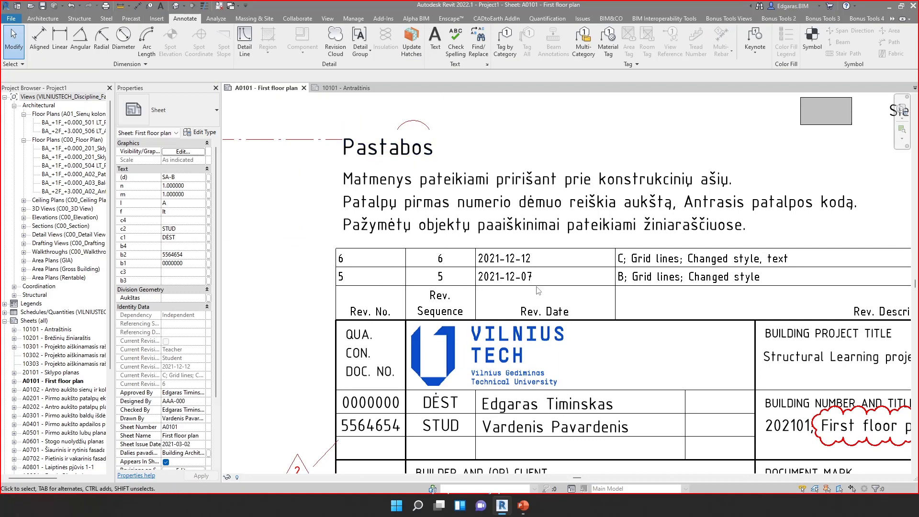
# Zoom to the title block's revision schedule to check revisions 5 and 6
pyautogui.scroll(2, 479, 263)
pyautogui.scroll(3, 488, 258)
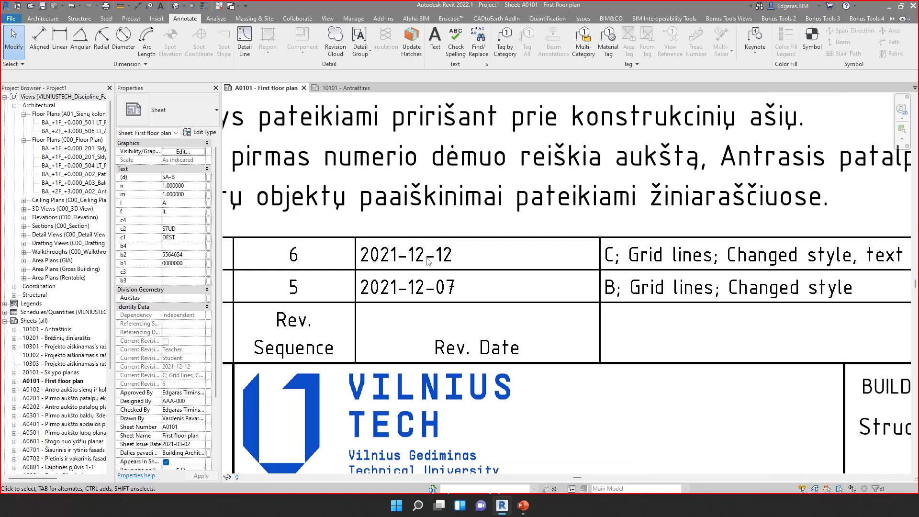
pyautogui.moveTo(428, 261); pyautogui.dragTo(191, 279, button='middle')
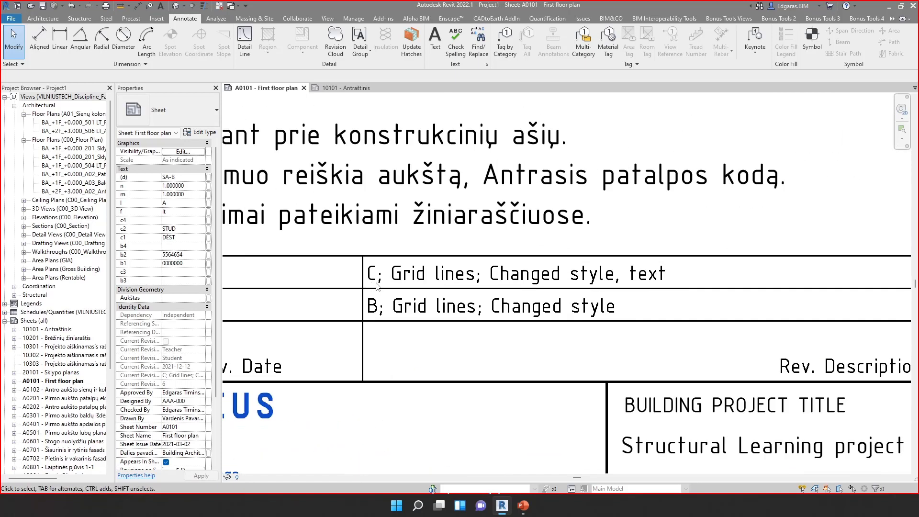
pyautogui.scroll(8, 376, 284)
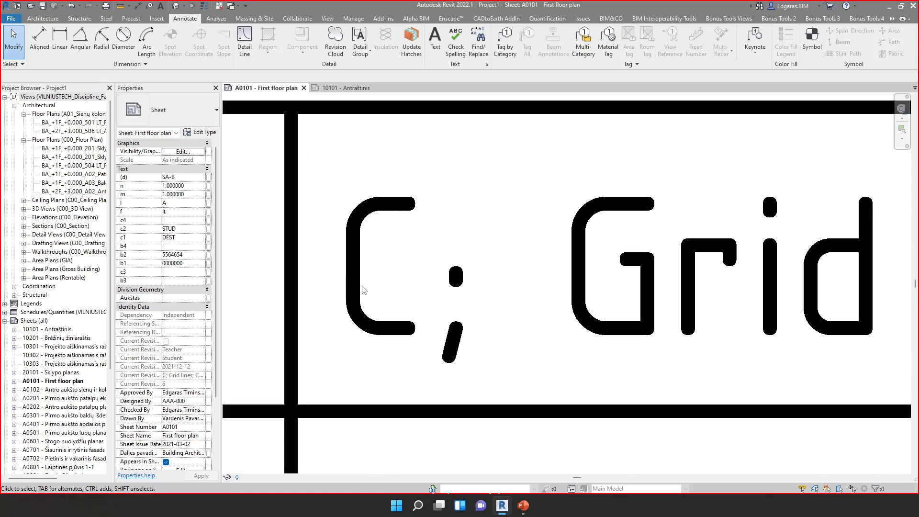
pyautogui.scroll(-10, 383, 263)
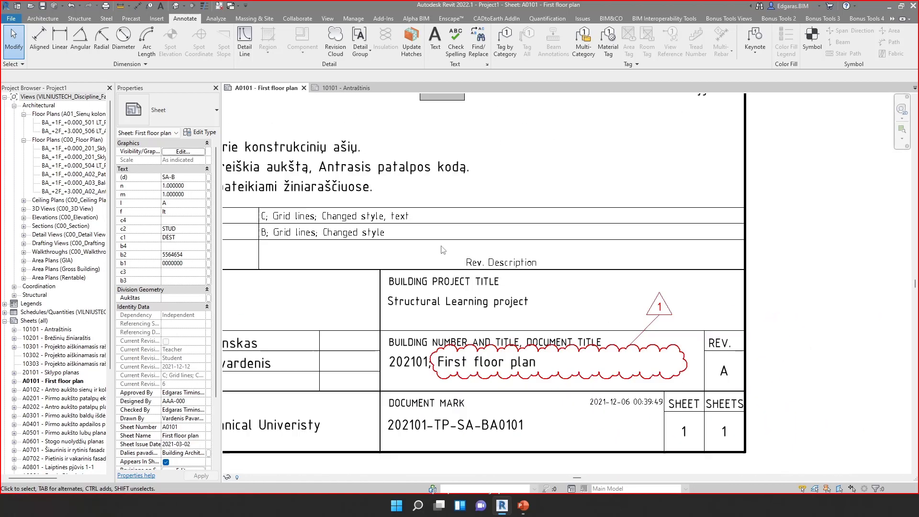
pyautogui.scroll(3, 493, 344)
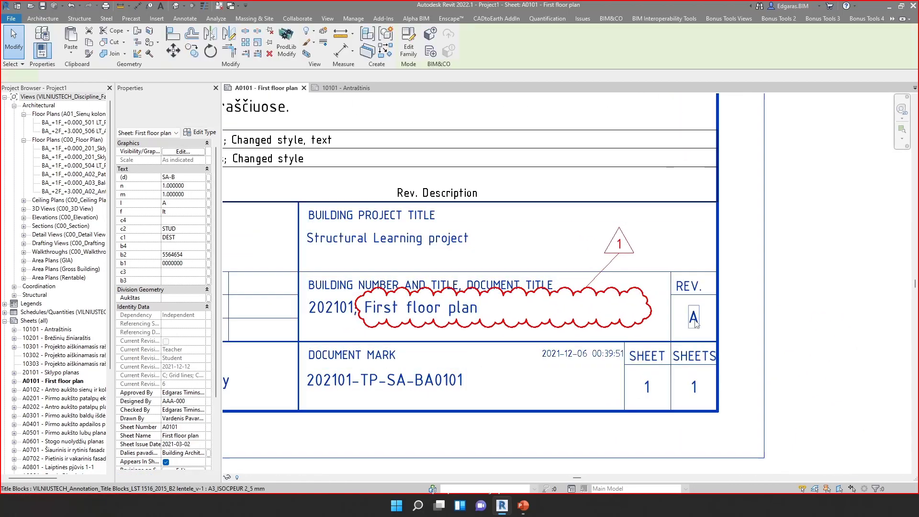
# Select the title block, set its REV. label to C, and frame the whole sheet
pyautogui.click(695, 316)
pyautogui.click(695, 315)
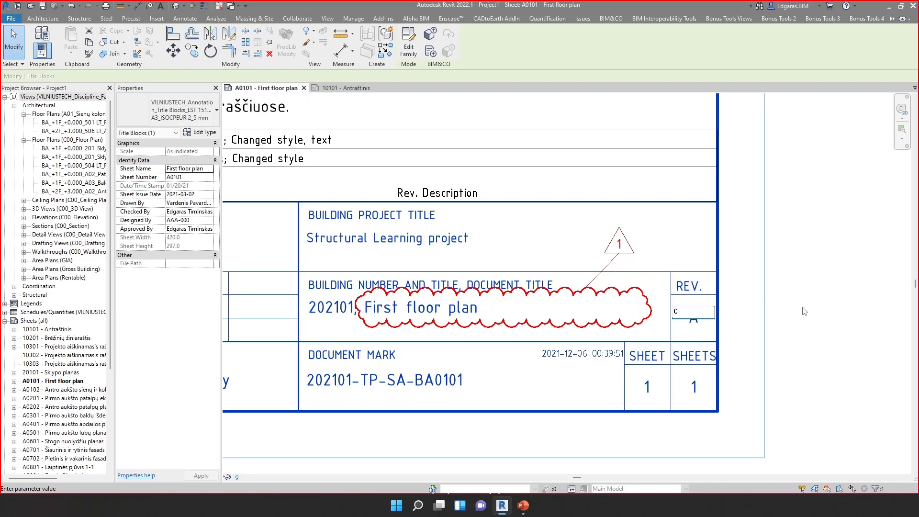
pyautogui.press('Return')
pyautogui.scroll(4, 703, 318)
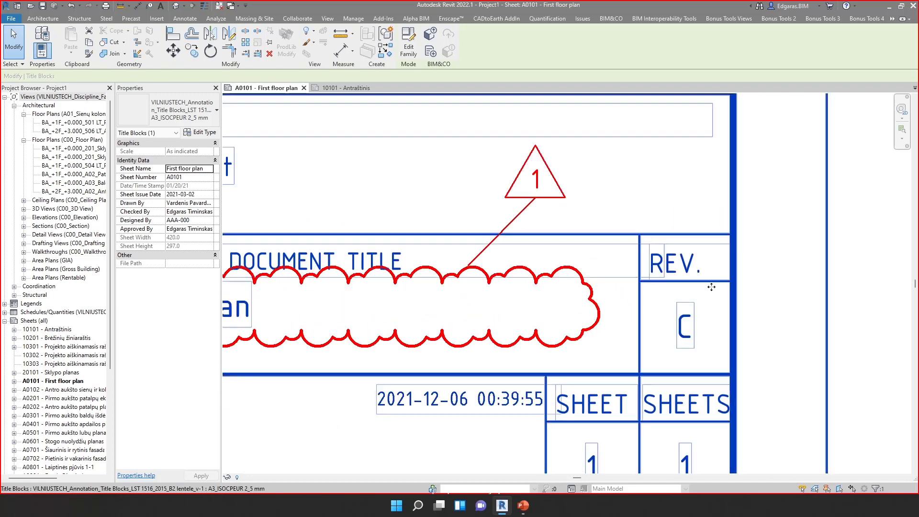
pyautogui.scroll(-5, 689, 324)
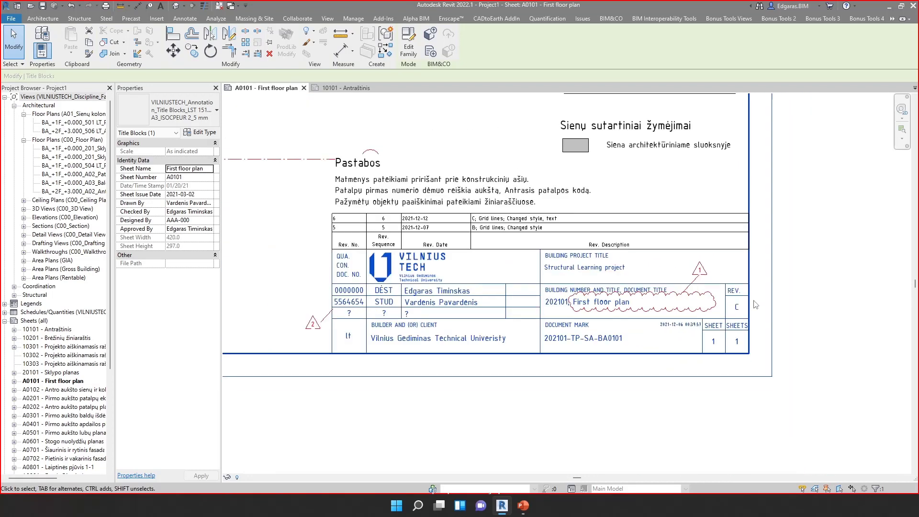
pyautogui.press('Escape')
pyautogui.scroll(1, 523, 291)
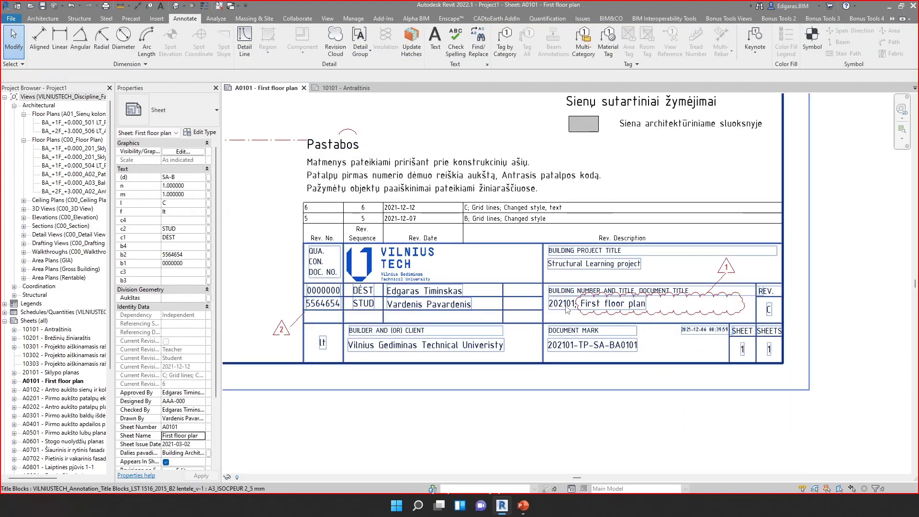
pyautogui.scroll(-2, 617, 397)
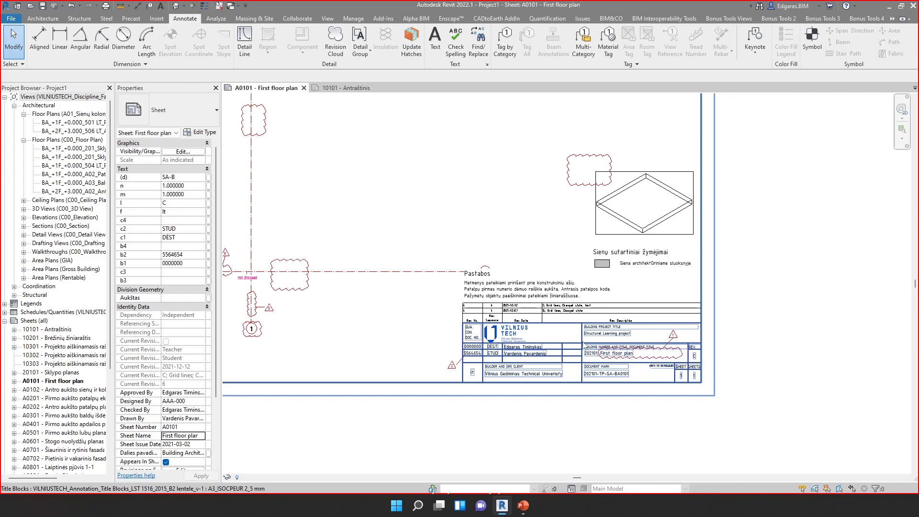
pyautogui.scroll(1, 560, 344)
pyautogui.scroll(2, 560, 343)
pyautogui.scroll(-4, 574, 325)
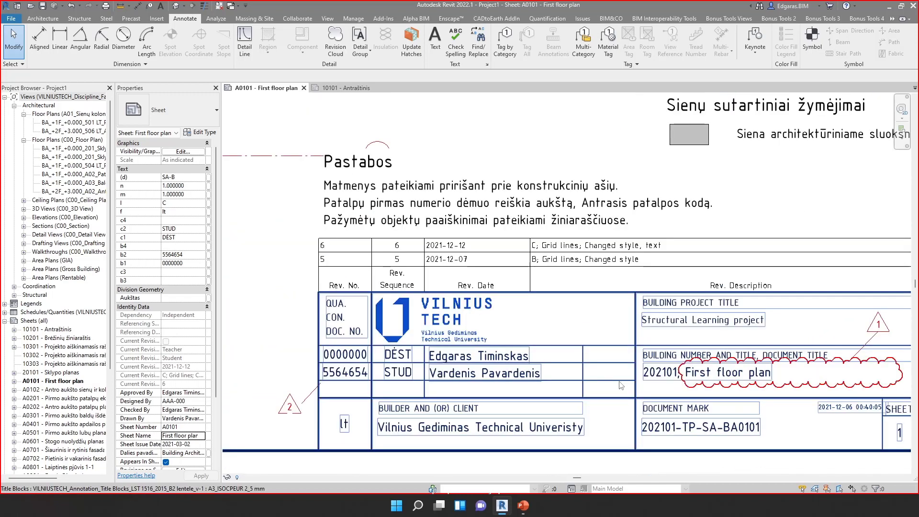
pyautogui.moveTo(588, 296); pyautogui.dragTo(570, 265, button='middle')
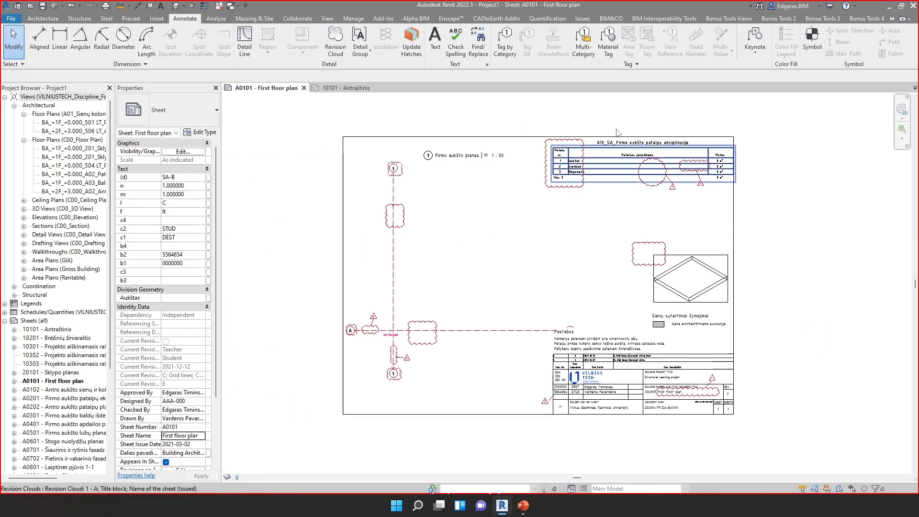